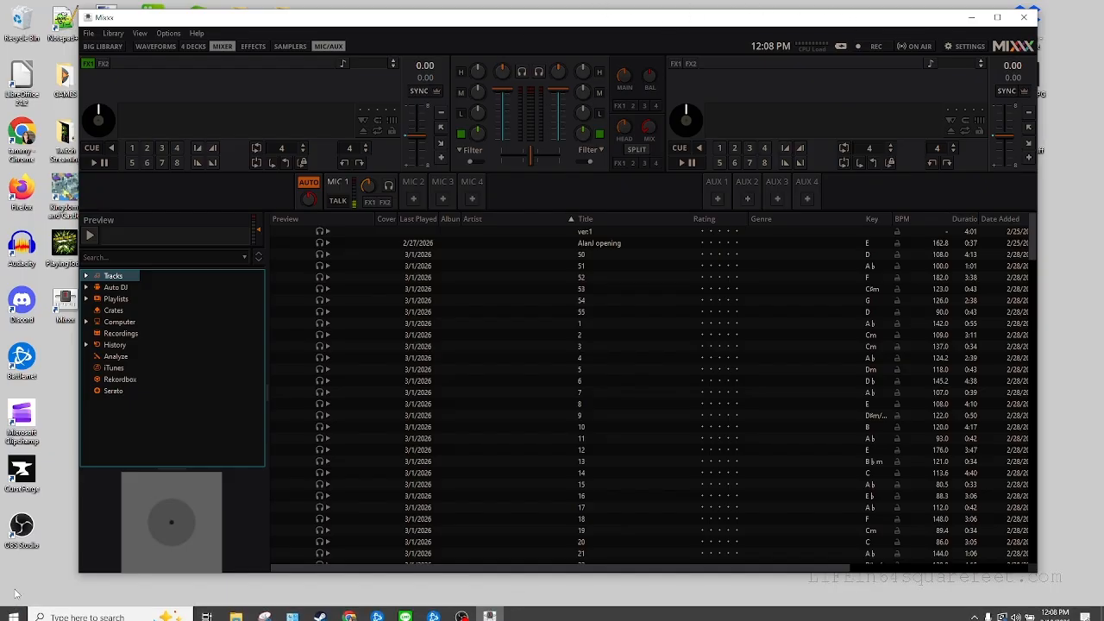
In Chrome, search Google for mixxx in a new tab, view the mixxx.org download option, and return to Mixxx.
{"action": "left_click", "coordinate": [350, 611]}
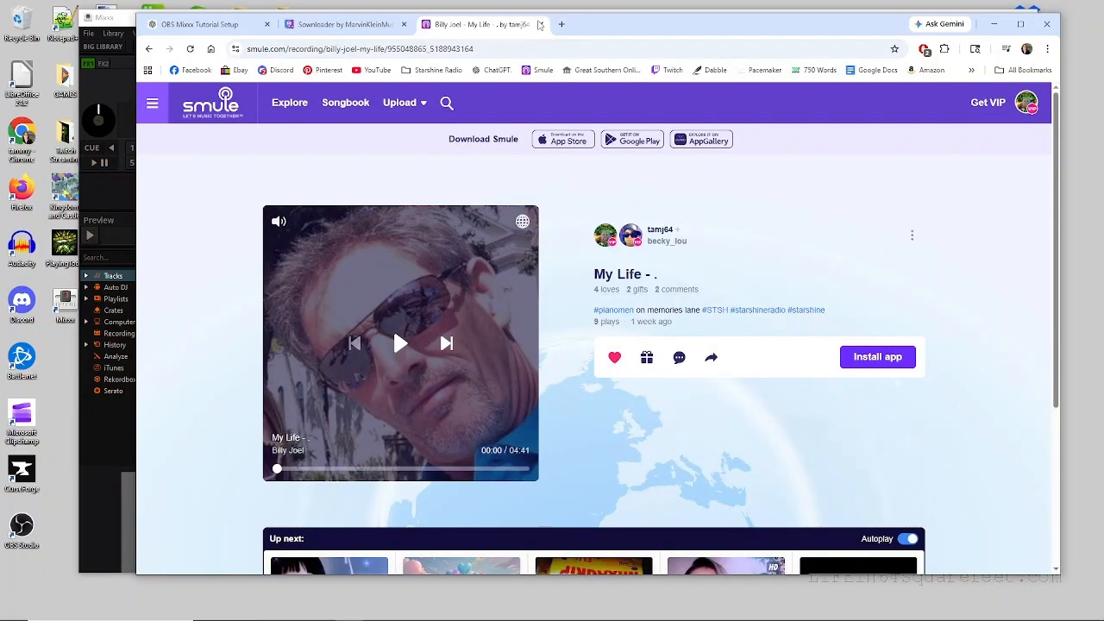
{"action": "left_click", "coordinate": [562, 25]}
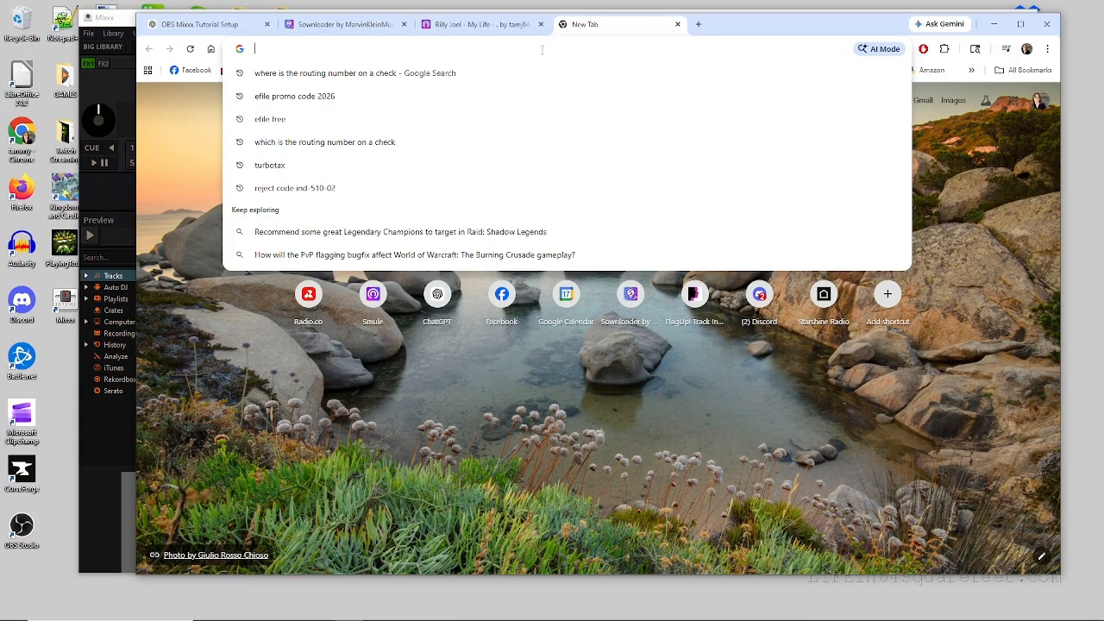
{"action": "left_click", "coordinate": [641, 372]}
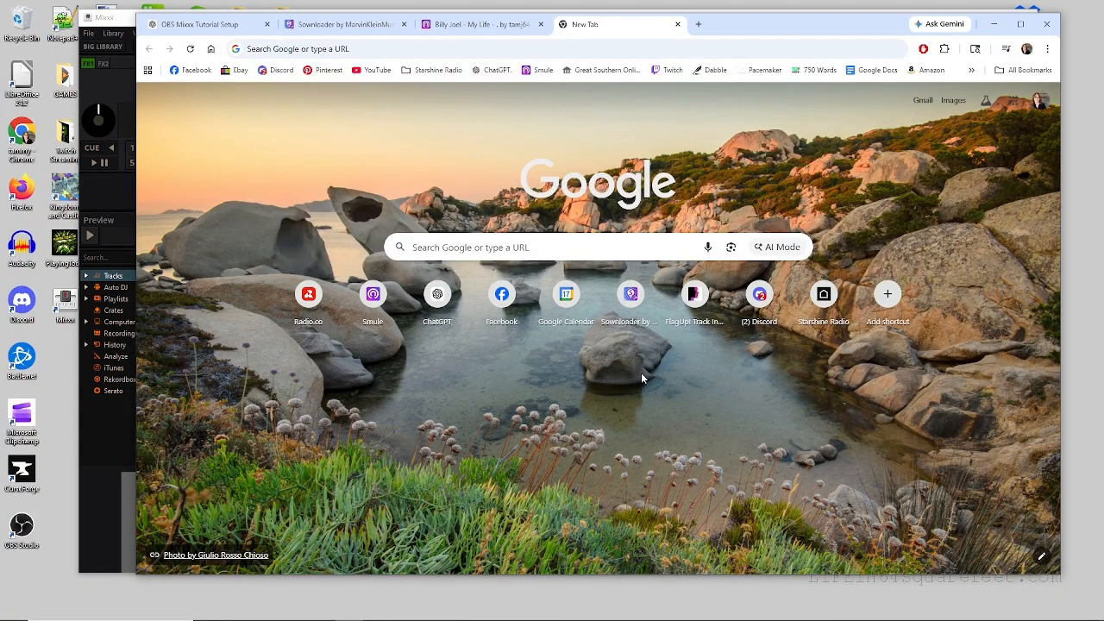
{"action": "left_click", "coordinate": [536, 251]}
{"action": "type", "text": "mixxx"}
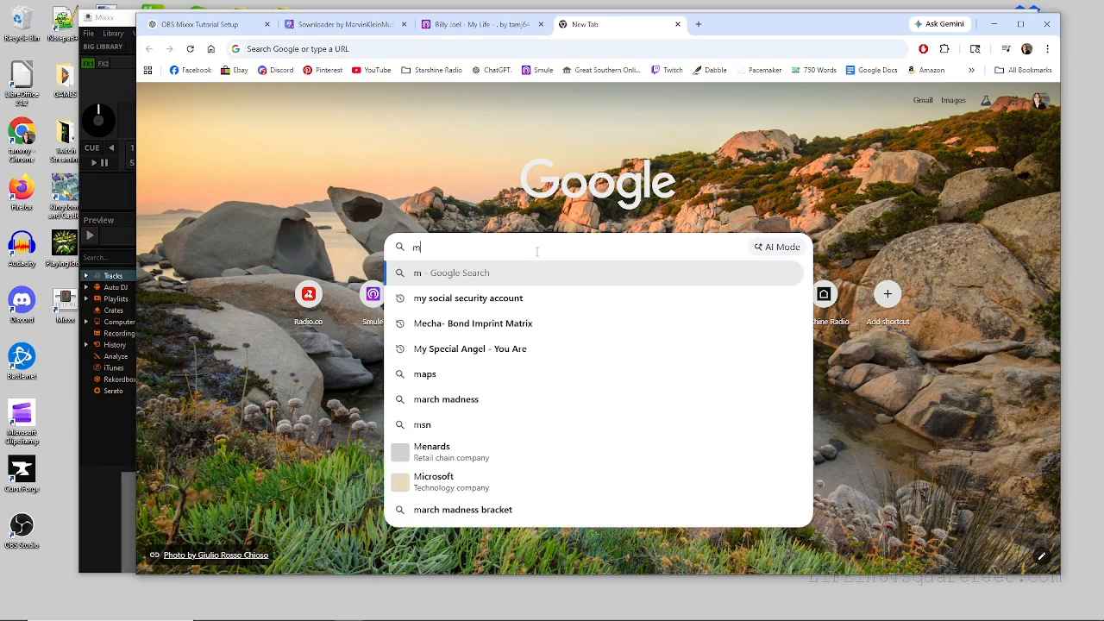
{"action": "key", "text": "Return"}
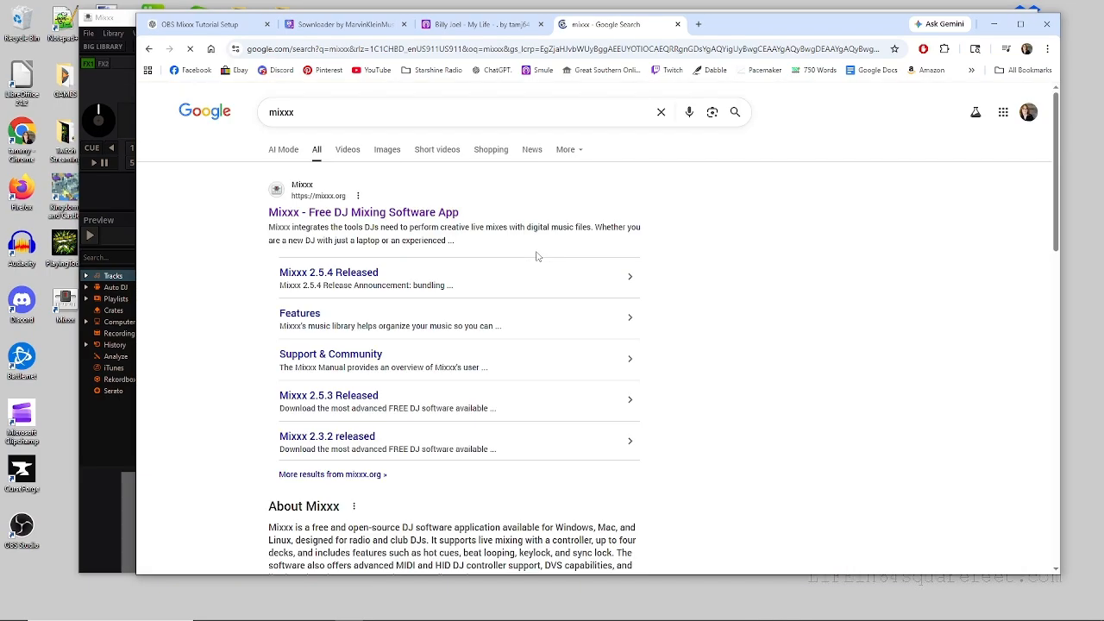
{"action": "left_click", "coordinate": [361, 216]}
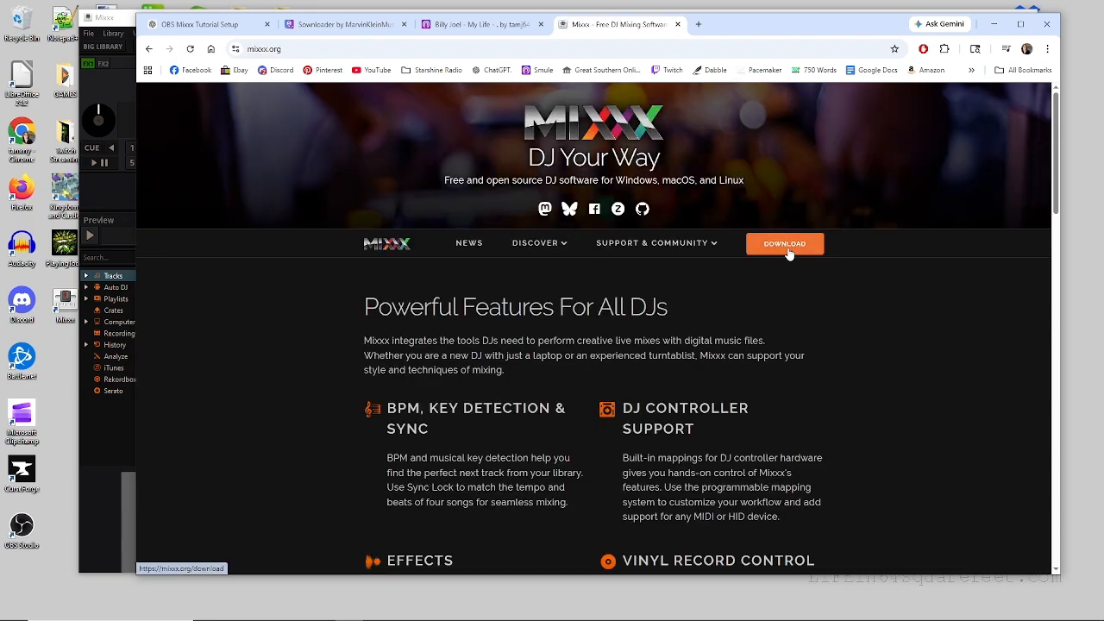
{"action": "left_click", "coordinate": [678, 24]}
{"action": "left_click", "coordinate": [993, 24]}
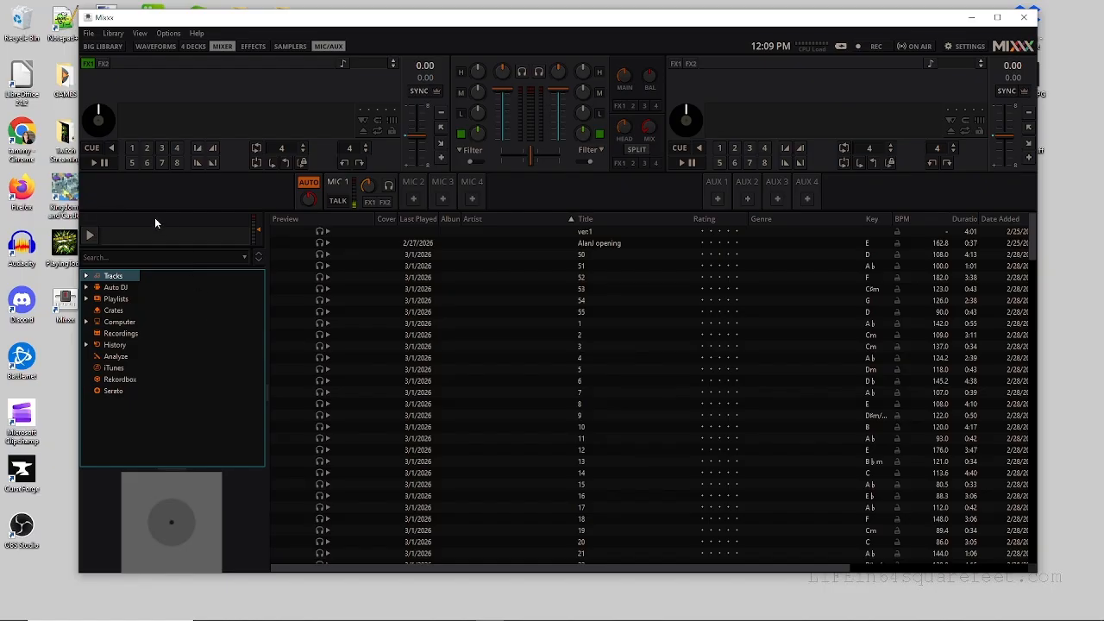
Open the sound hardware preferences and examine the Sound API options and the headphone output device choices.
{"action": "left_click", "coordinate": [168, 33]}
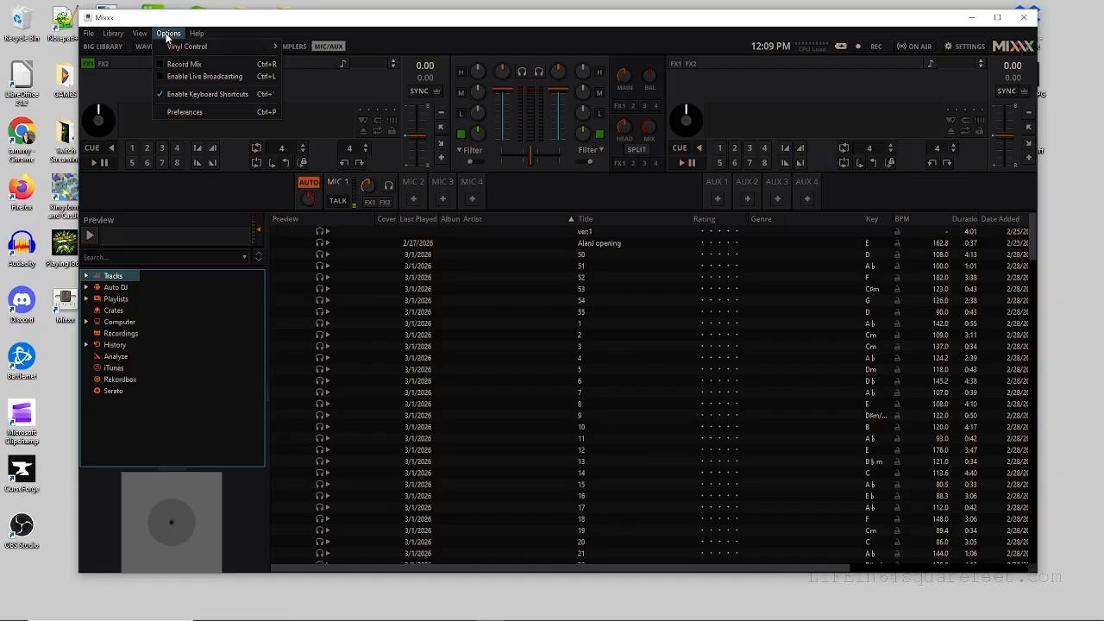
{"action": "left_click", "coordinate": [182, 112]}
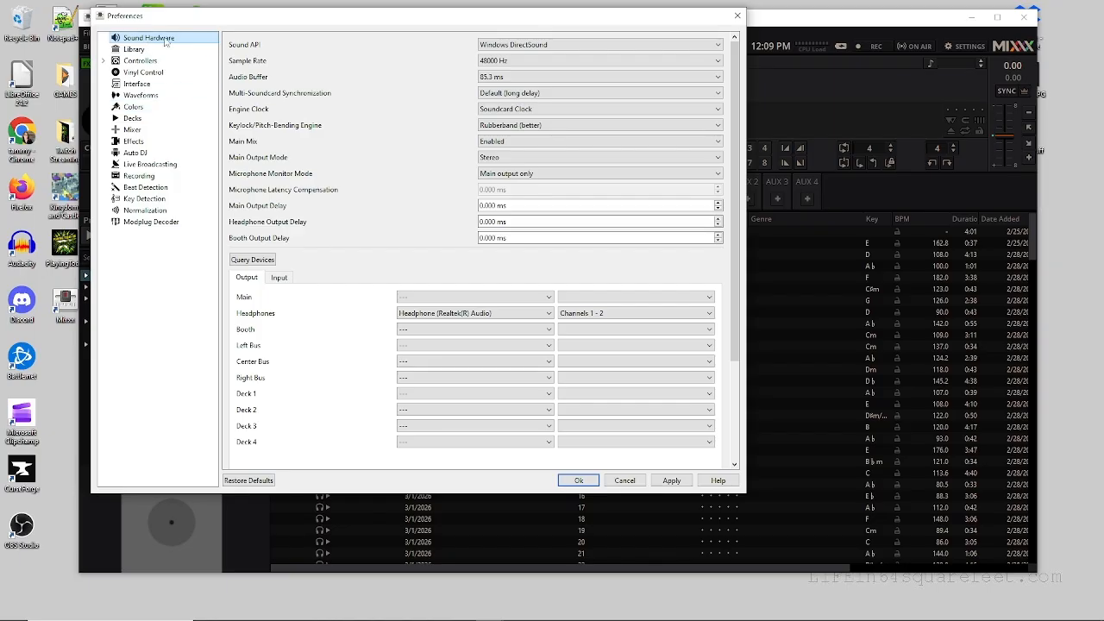
{"action": "left_click", "coordinate": [562, 48]}
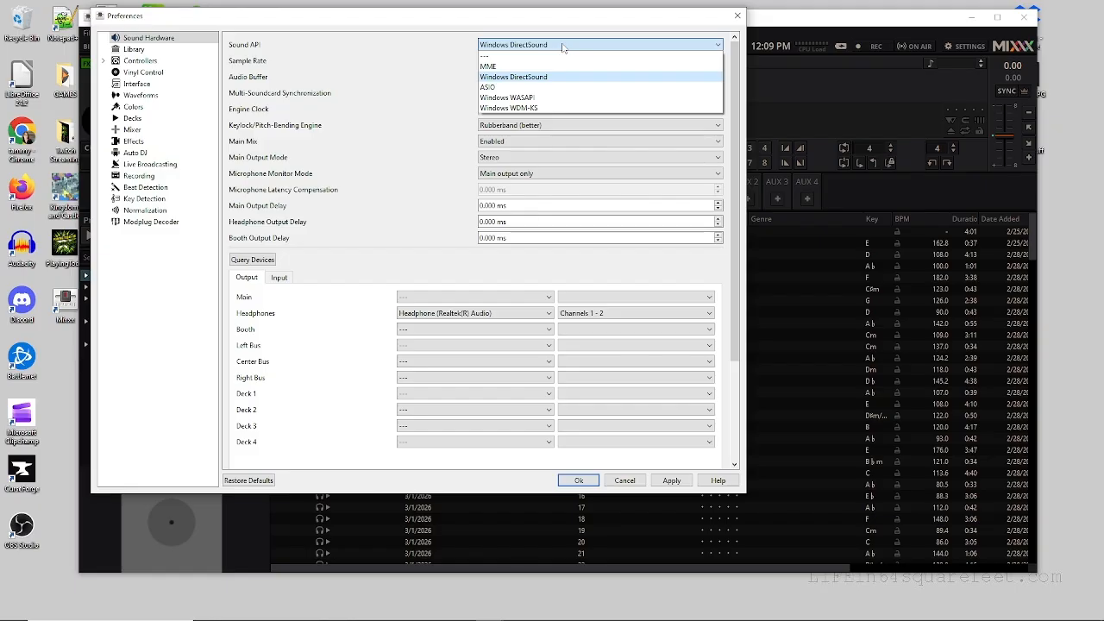
{"action": "left_click", "coordinate": [562, 44]}
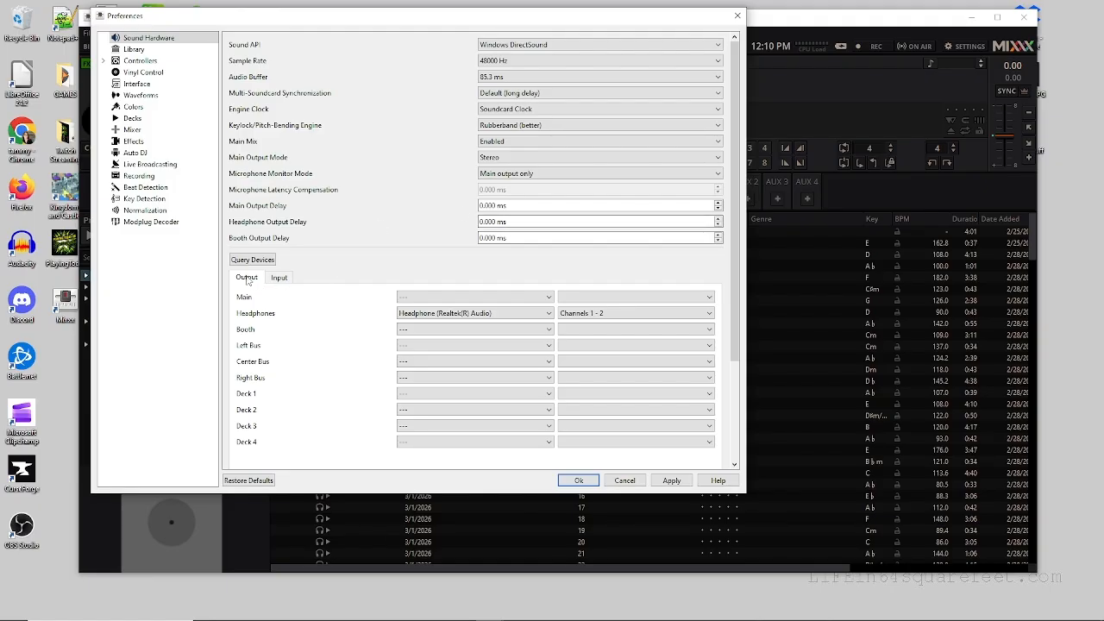
{"action": "left_click", "coordinate": [468, 313]}
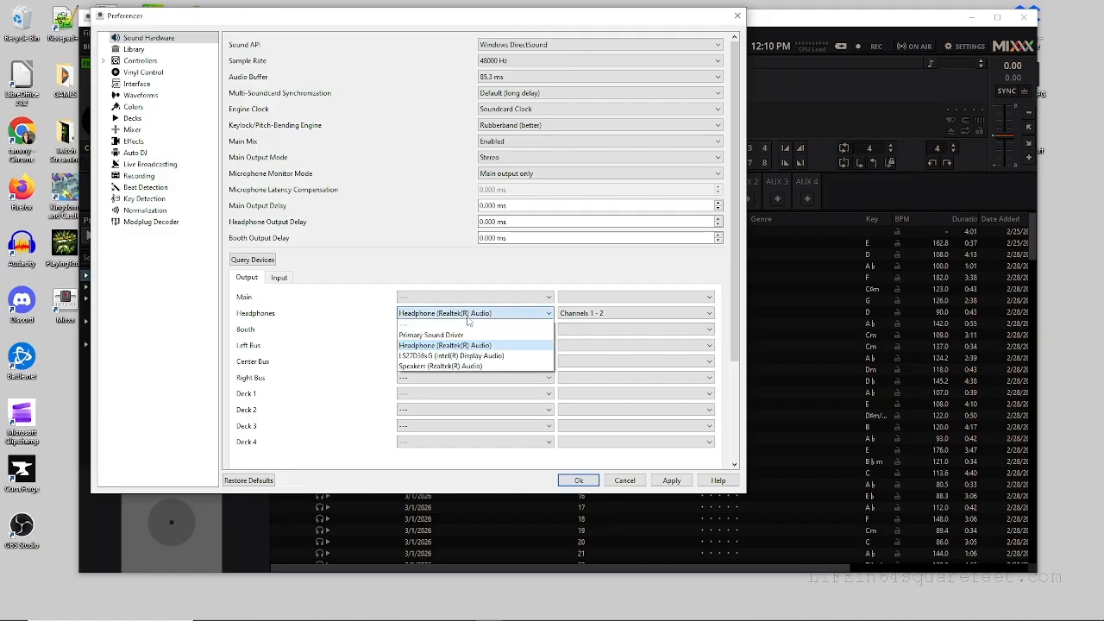
{"action": "left_click", "coordinate": [468, 315]}
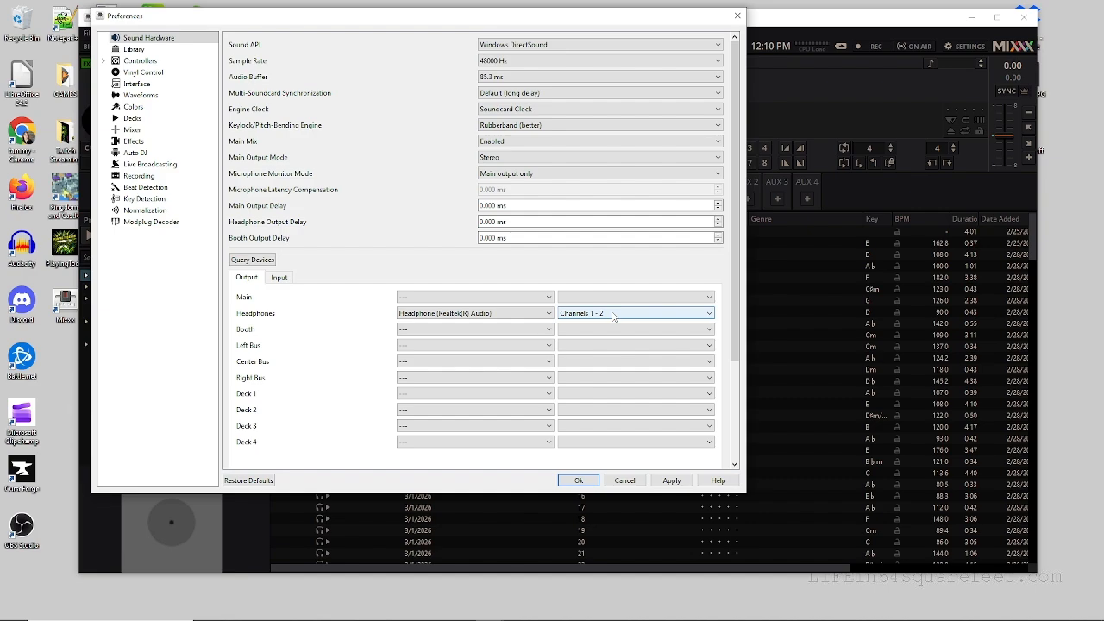
Review the Microphone 1 input assignment, then apply the sound hardware settings and close the preferences.
{"action": "left_click", "coordinate": [286, 281]}
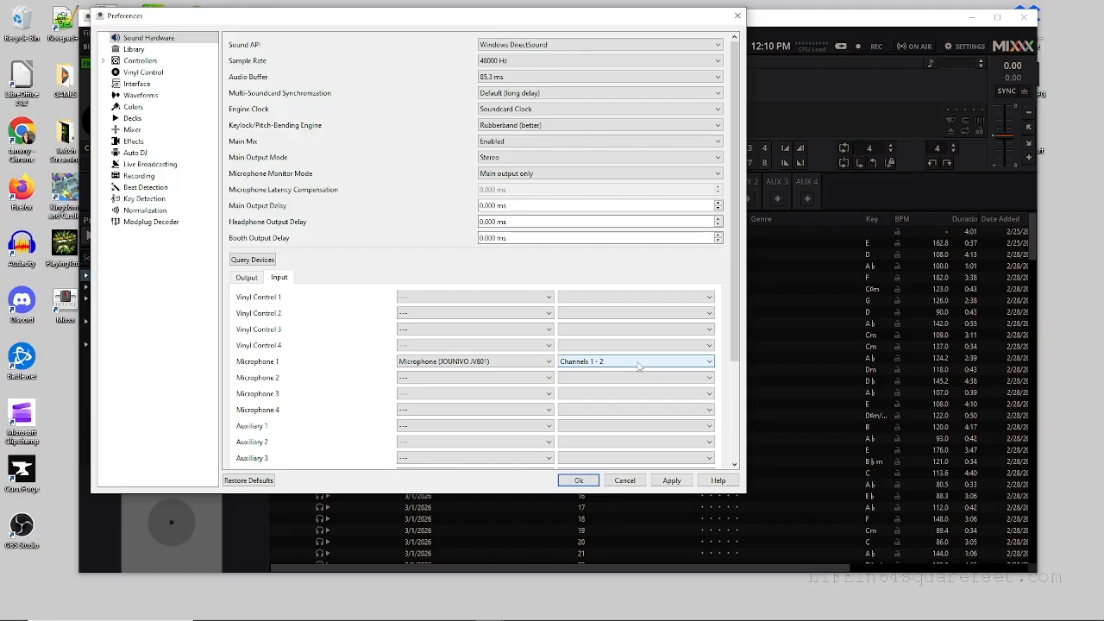
{"action": "left_click", "coordinate": [682, 485]}
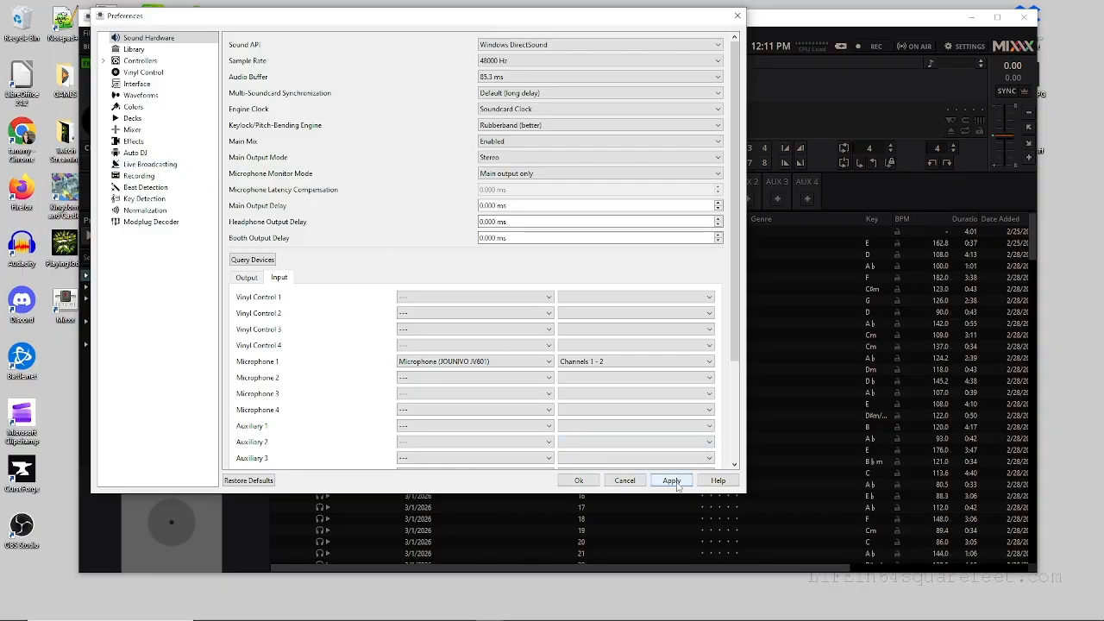
{"action": "left_click", "coordinate": [574, 481]}
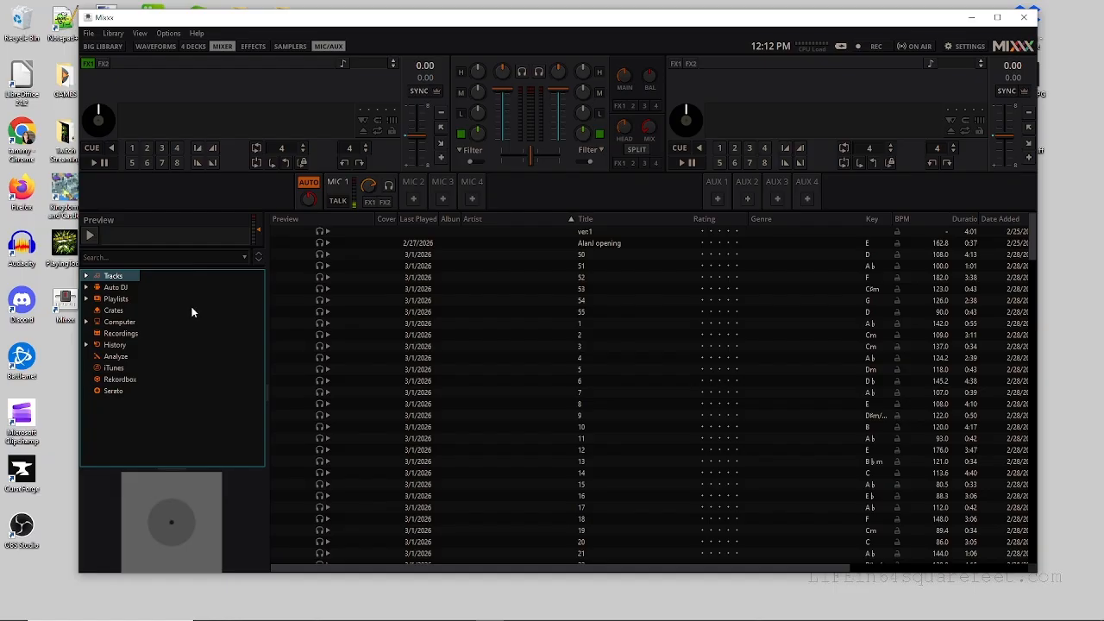
Create a new playlist named tutorial.
{"action": "left_click", "coordinate": [112, 299]}
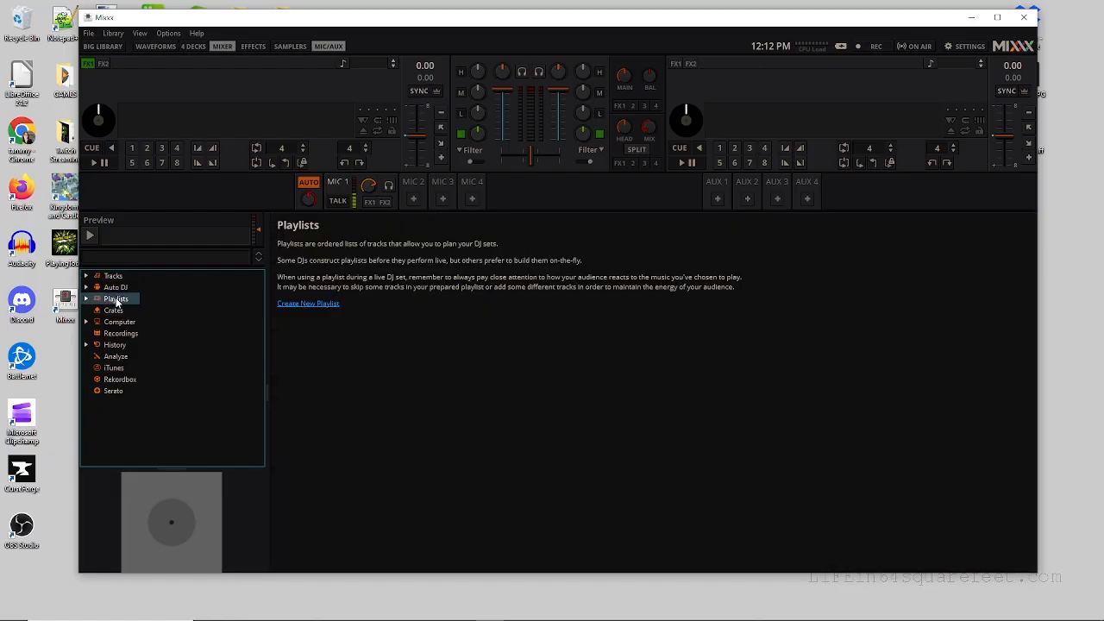
{"action": "left_click", "coordinate": [313, 304]}
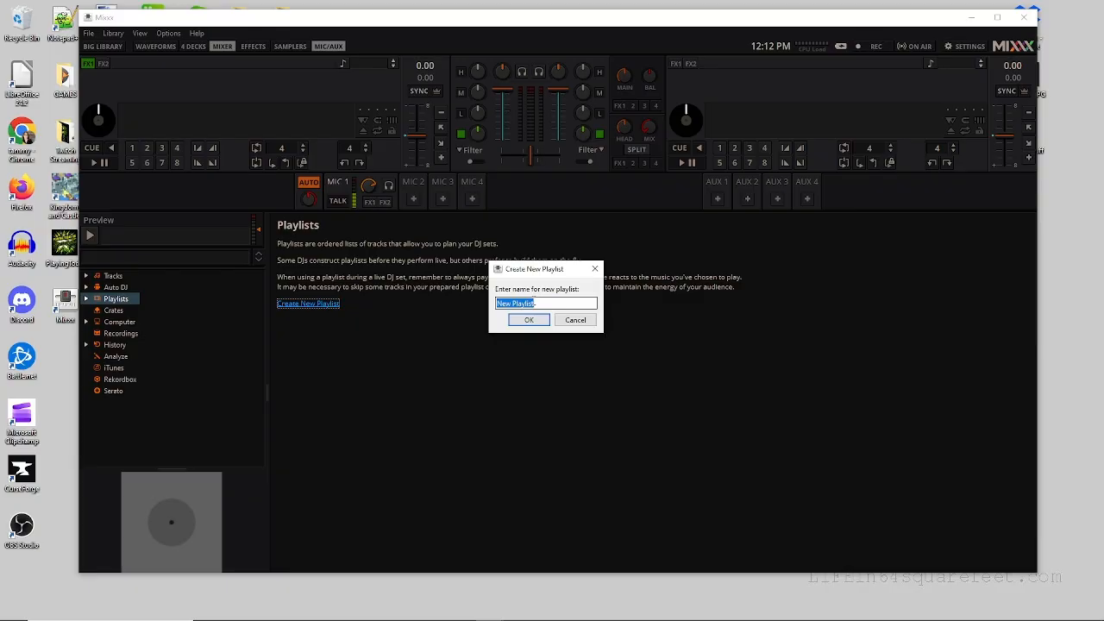
{"action": "type", "text": "tutu"}
{"action": "type", "text": "rial"}
{"action": "left_click", "coordinate": [532, 320]}
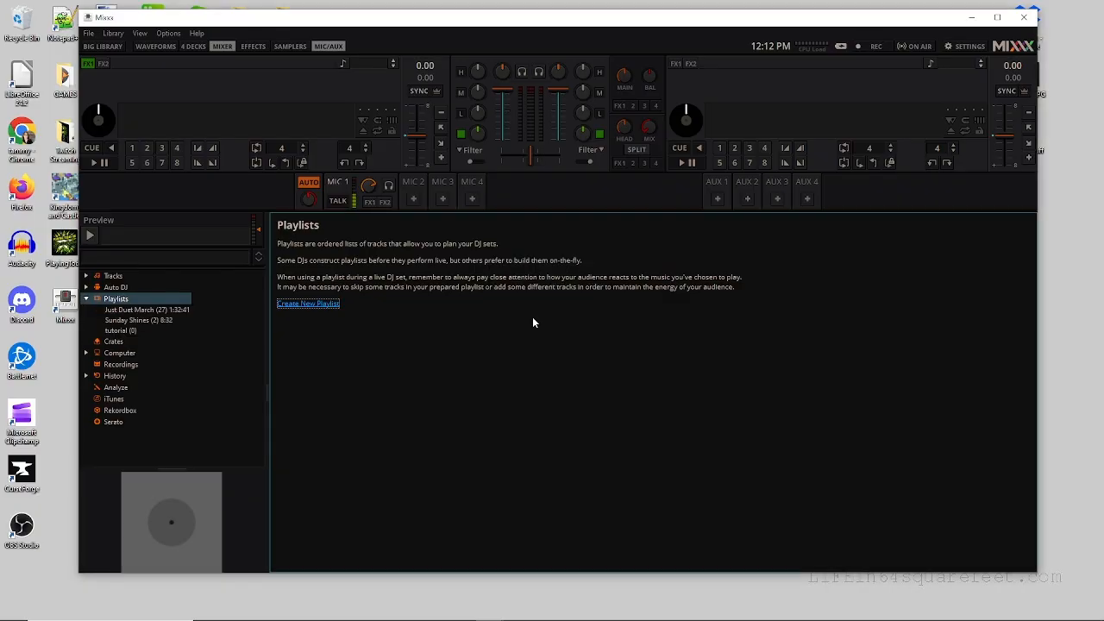
View the tracks in the Just Duet March and Sunday Shines playlists, then open the tutorial playlist.
{"action": "left_click", "coordinate": [119, 311]}
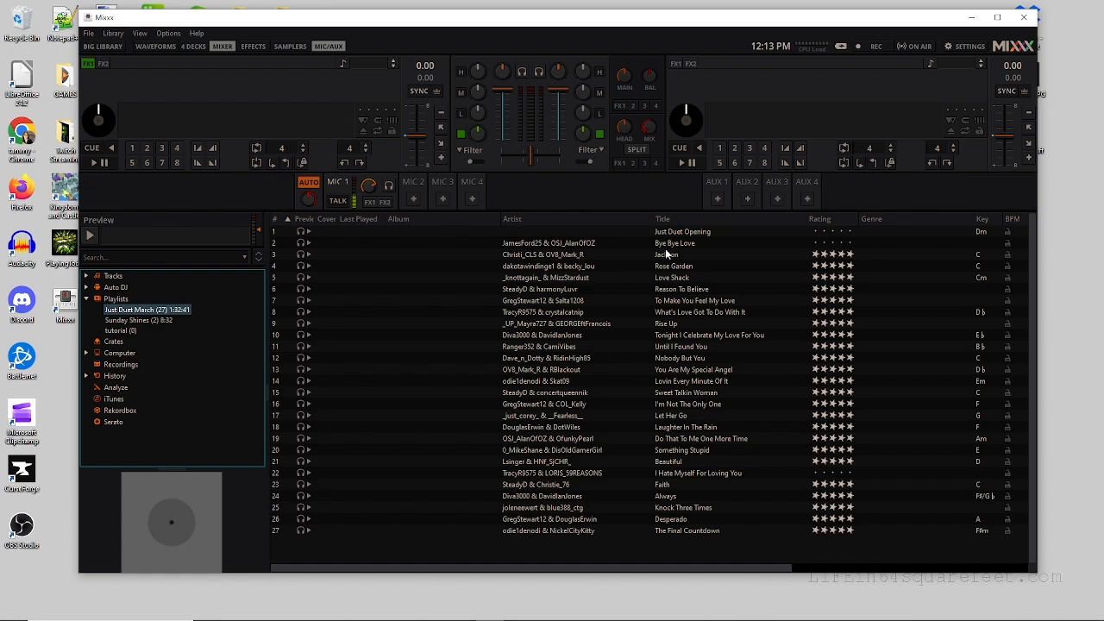
{"action": "left_click", "coordinate": [124, 320]}
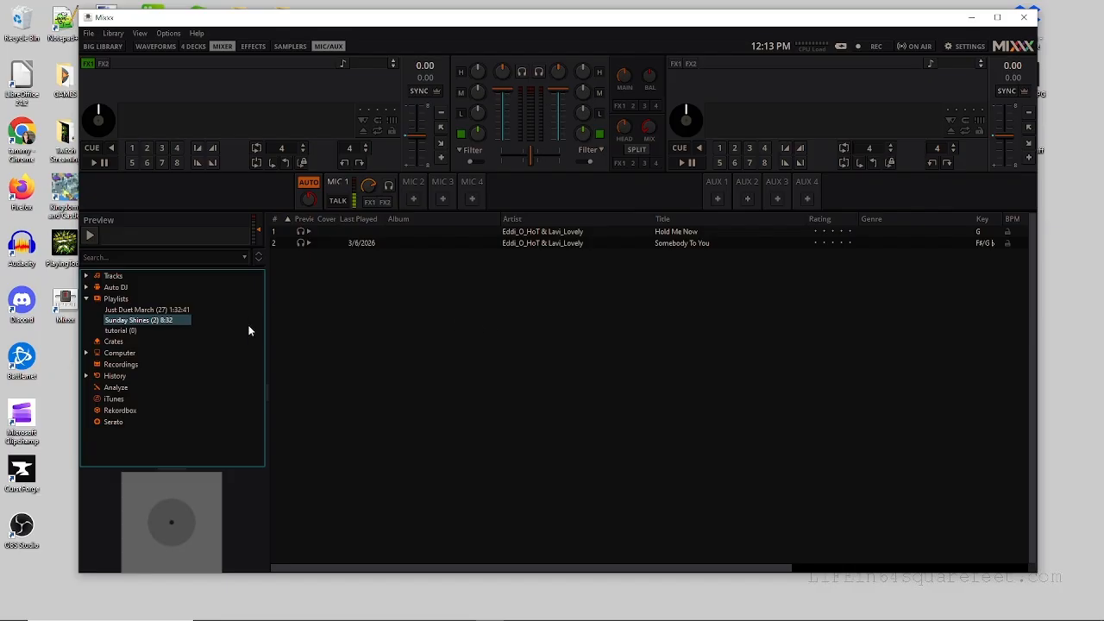
{"action": "left_click", "coordinate": [125, 331]}
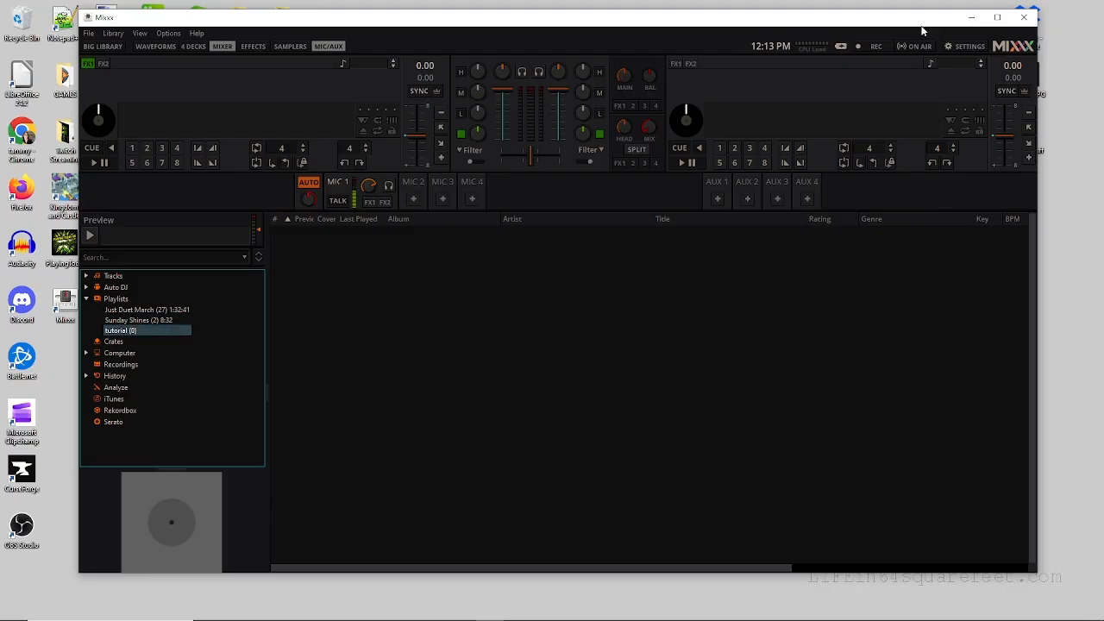
Switch to Chrome, briefly play the "My Life" recording on Smule, and copy the recording's web address.
{"action": "left_click", "coordinate": [972, 20]}
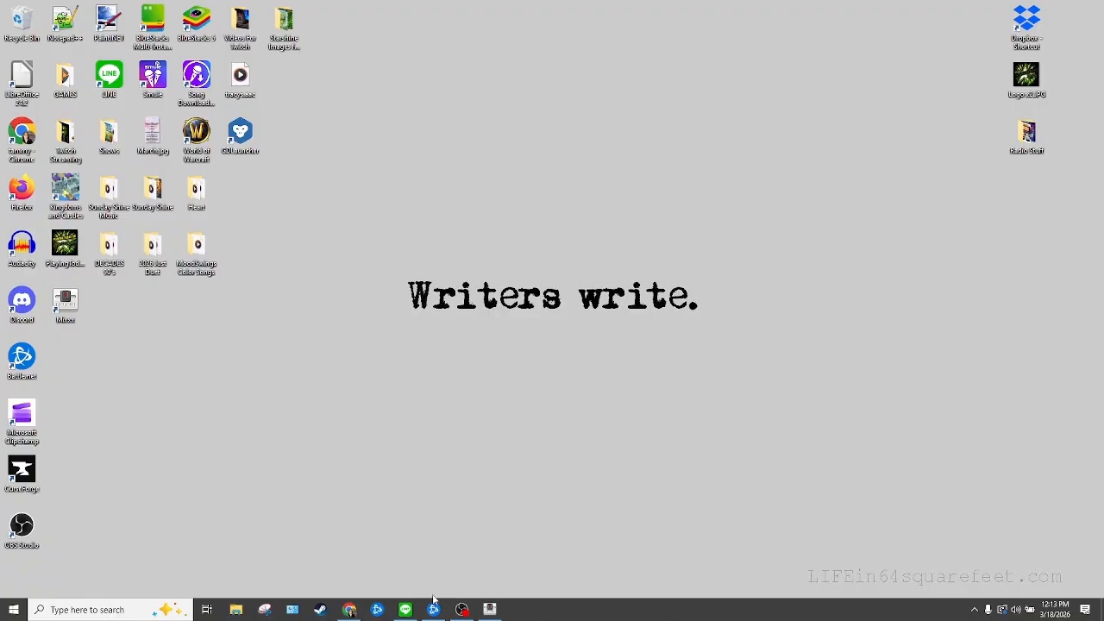
{"action": "left_click", "coordinate": [349, 610]}
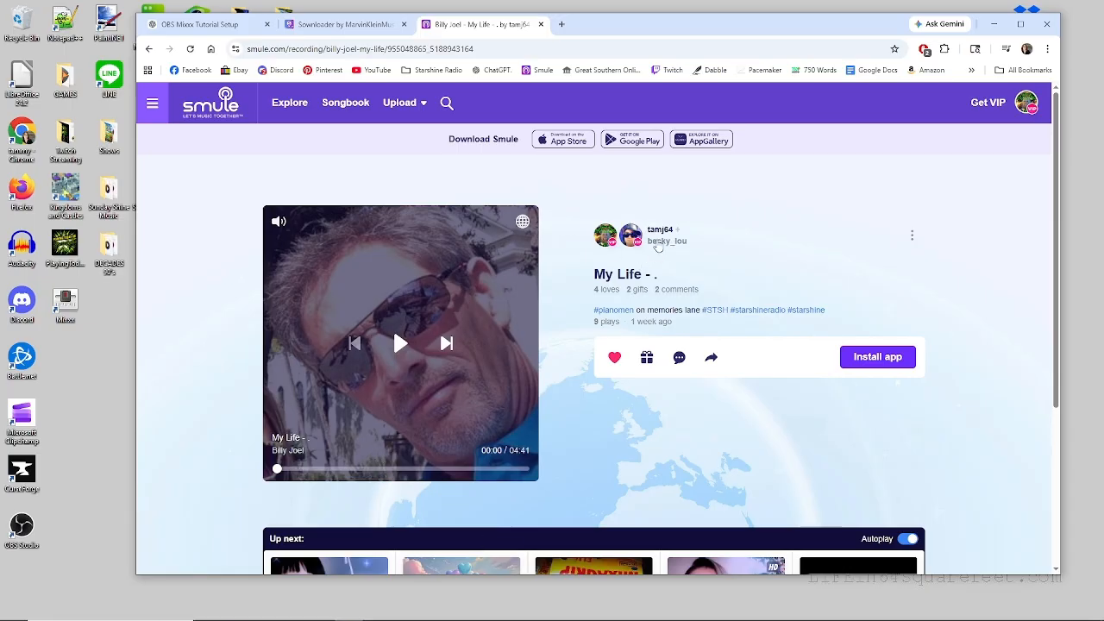
{"action": "left_click", "coordinate": [400, 343]}
{"action": "left_click", "coordinate": [401, 343]}
{"action": "left_click", "coordinate": [346, 49]}
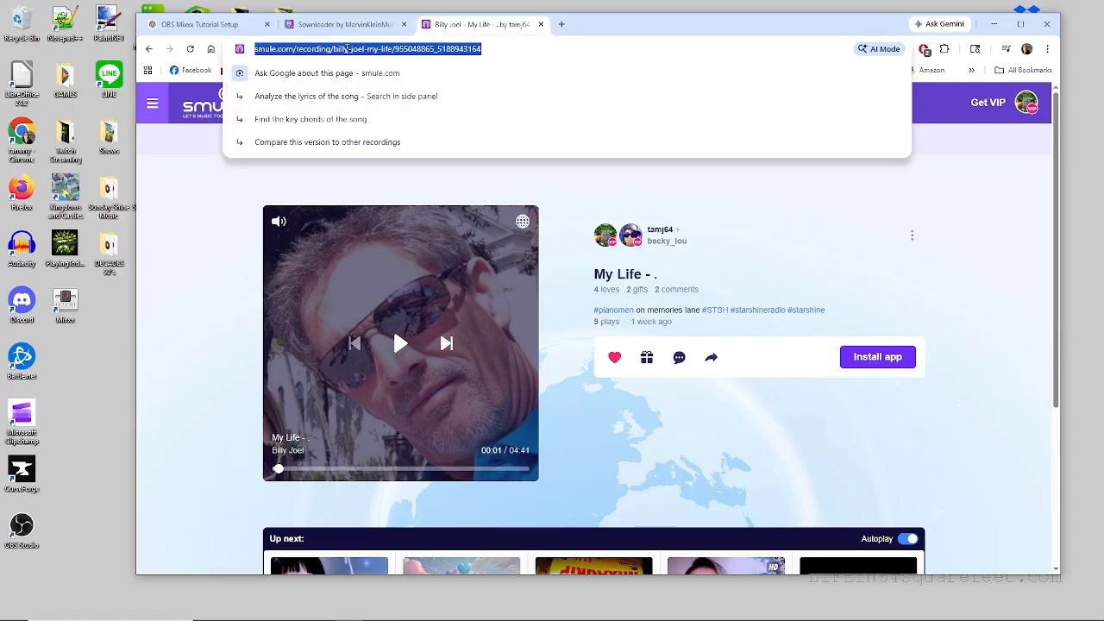
{"action": "right_click", "coordinate": [345, 49]}
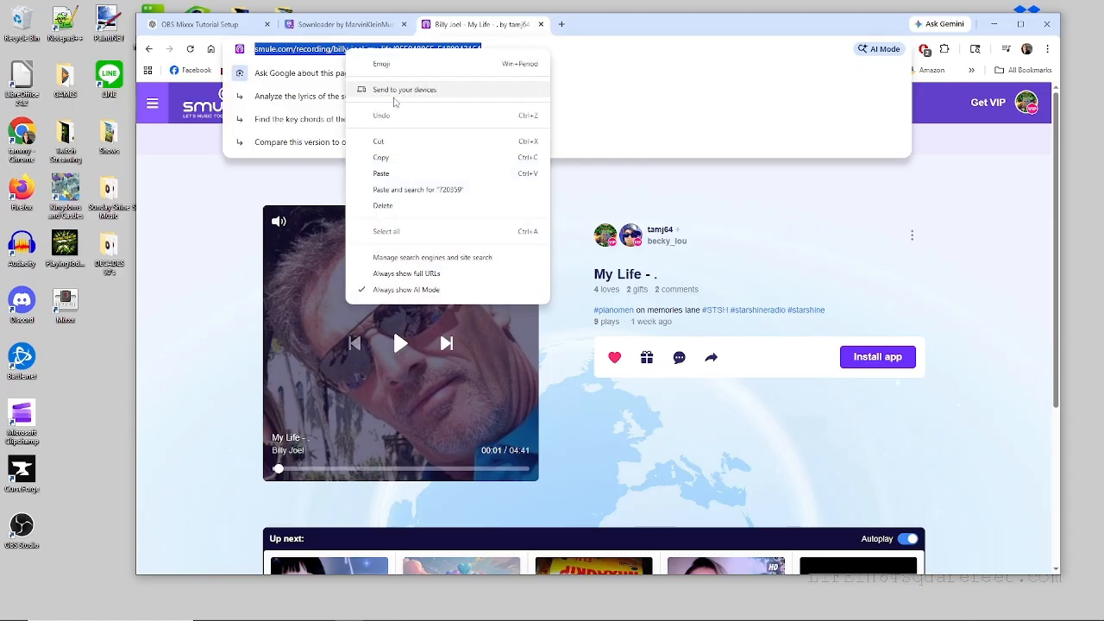
{"action": "left_click", "coordinate": [381, 157]}
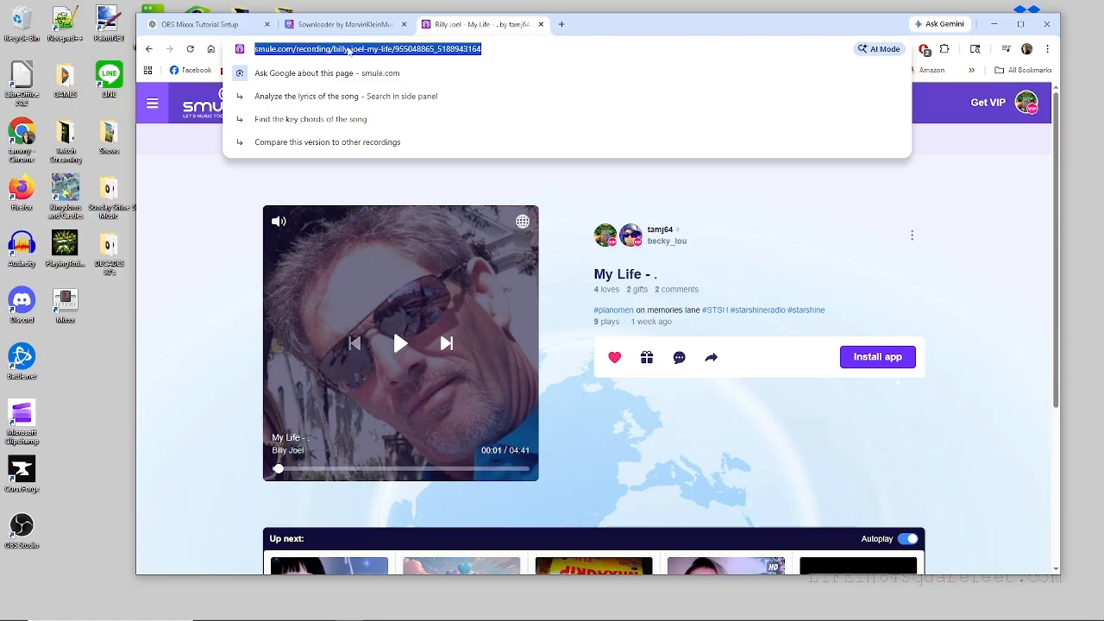
Paste the Smule recording link into Sownloader and request its download.
{"action": "left_click", "coordinate": [345, 24]}
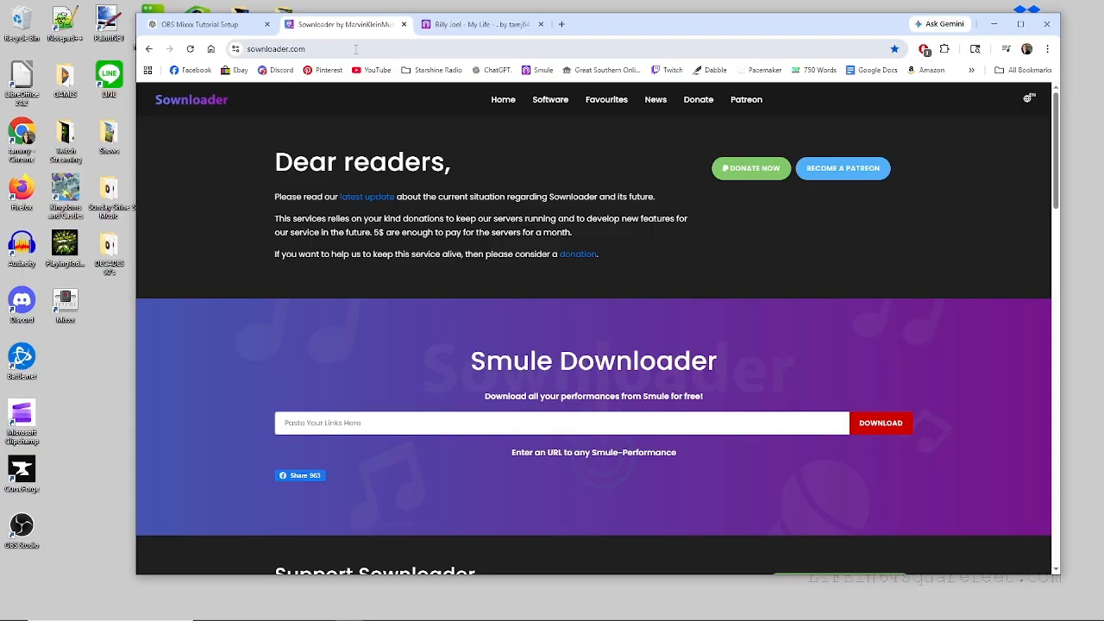
{"action": "left_click", "coordinate": [338, 423]}
{"action": "right_click", "coordinate": [339, 425]}
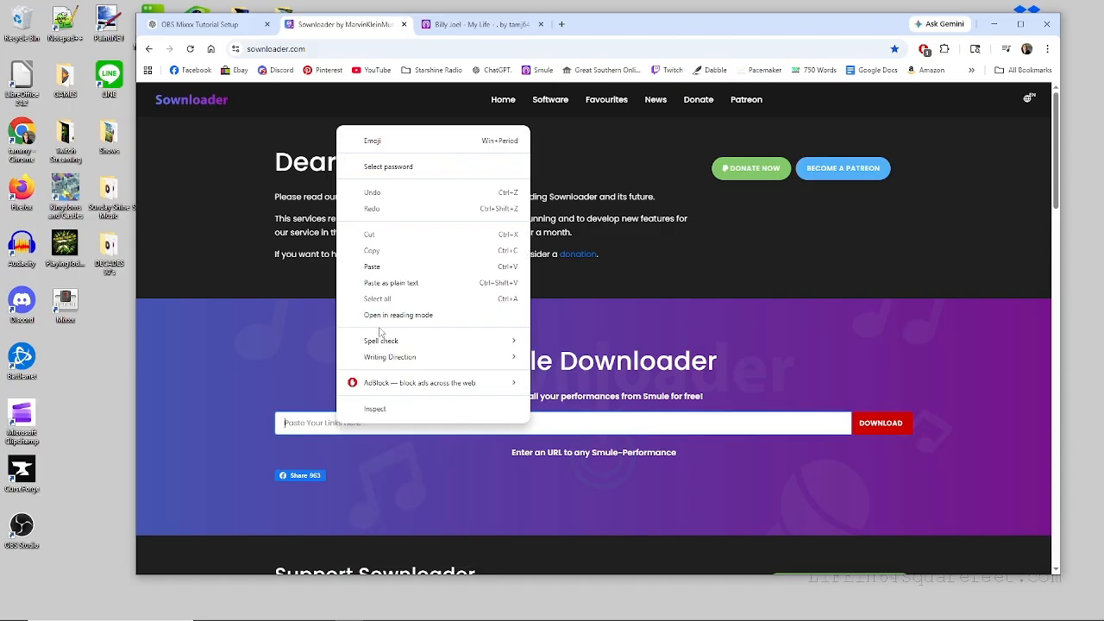
{"action": "left_click", "coordinate": [376, 268]}
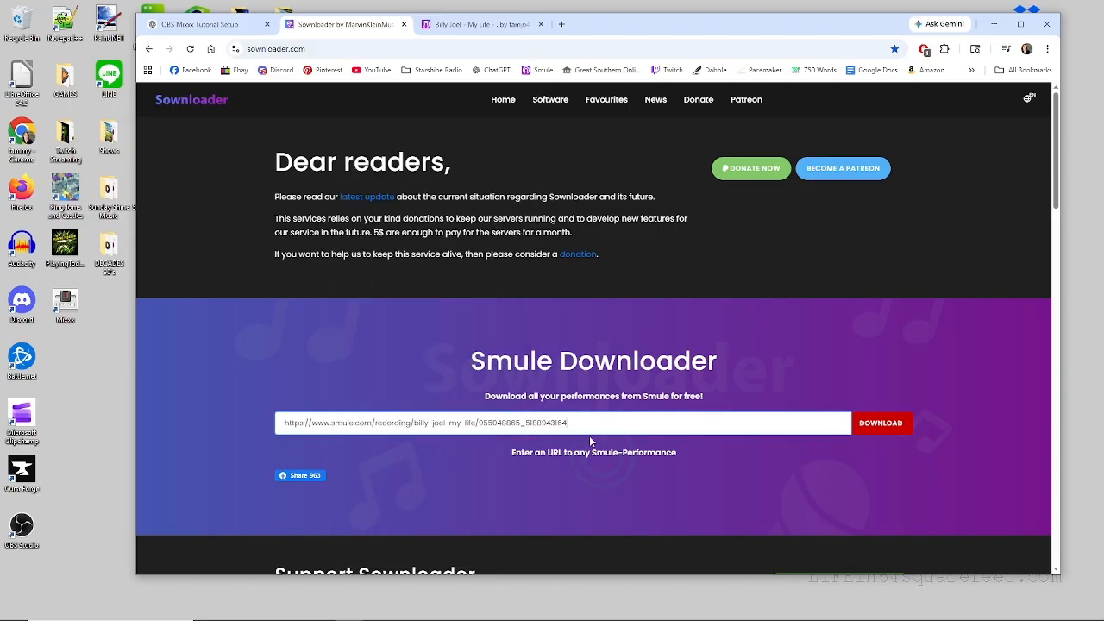
{"action": "left_click", "coordinate": [886, 429]}
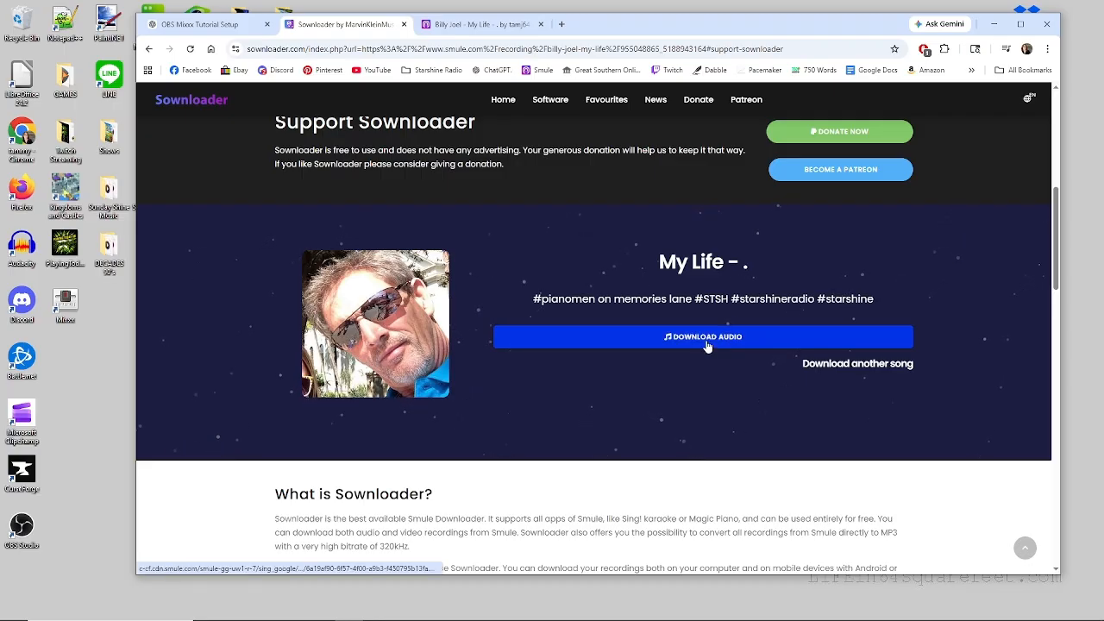
Download the audio of "My Life" and place the downloaded file in an empty spot on the desktop, then minimize the browser.
{"action": "left_click", "coordinate": [706, 337]}
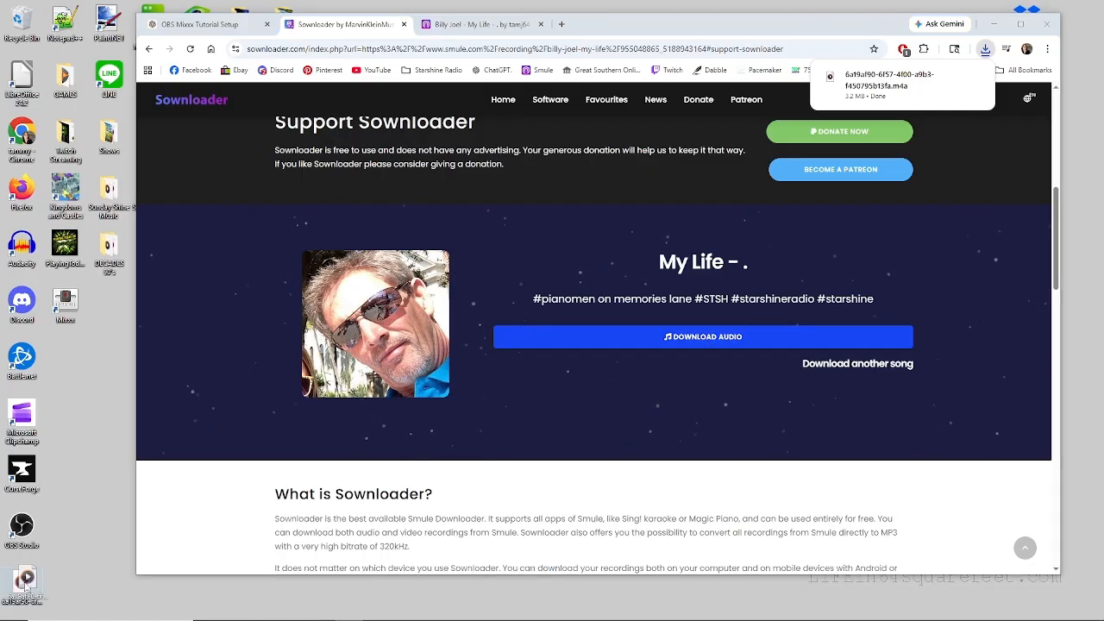
{"action": "left_click_drag", "start_coordinate": [18, 587], "coordinate": [122, 369]}
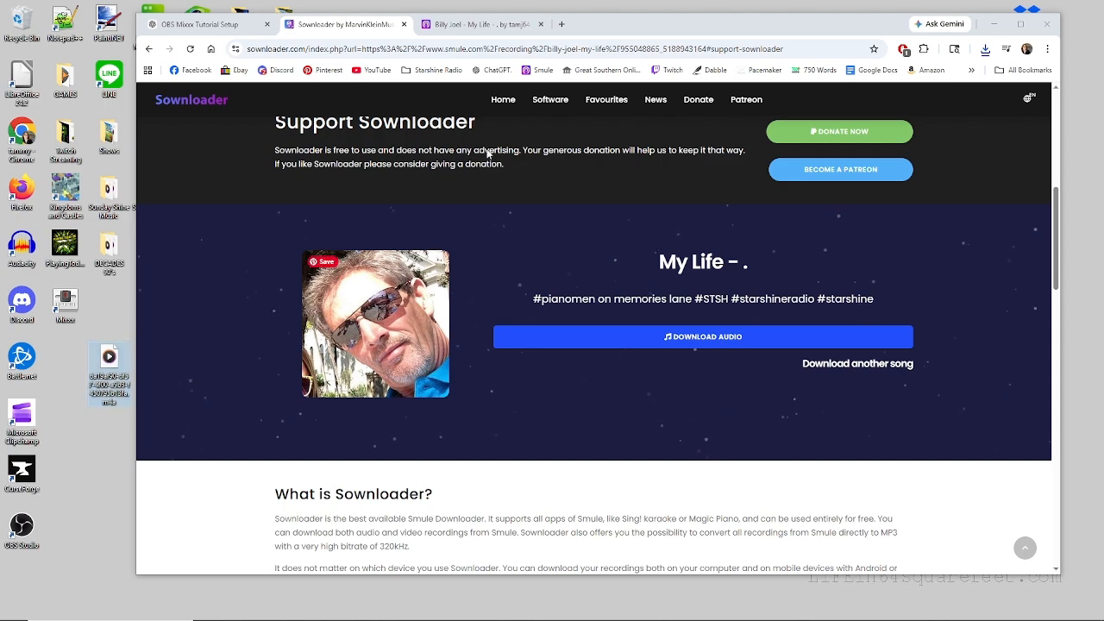
{"action": "left_click", "coordinate": [528, 24]}
{"action": "left_click", "coordinate": [998, 24]}
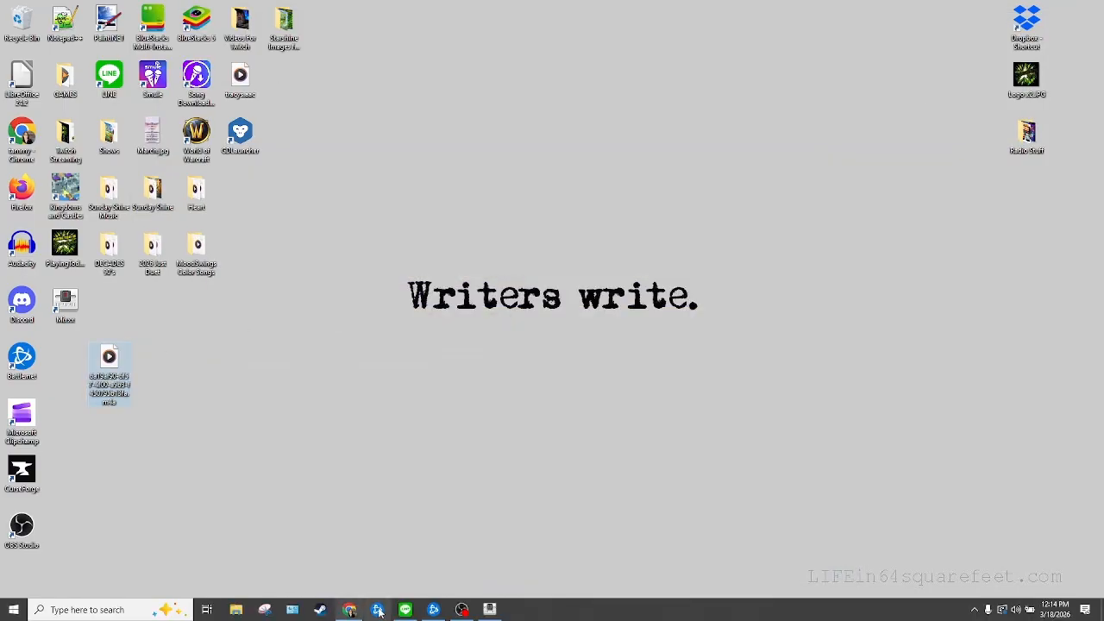
Bring Chrome's Smule page up beside the desktop icons and rename the downloaded audio file with "My Life" plus both singers' usernames.
{"action": "left_click", "coordinate": [350, 610]}
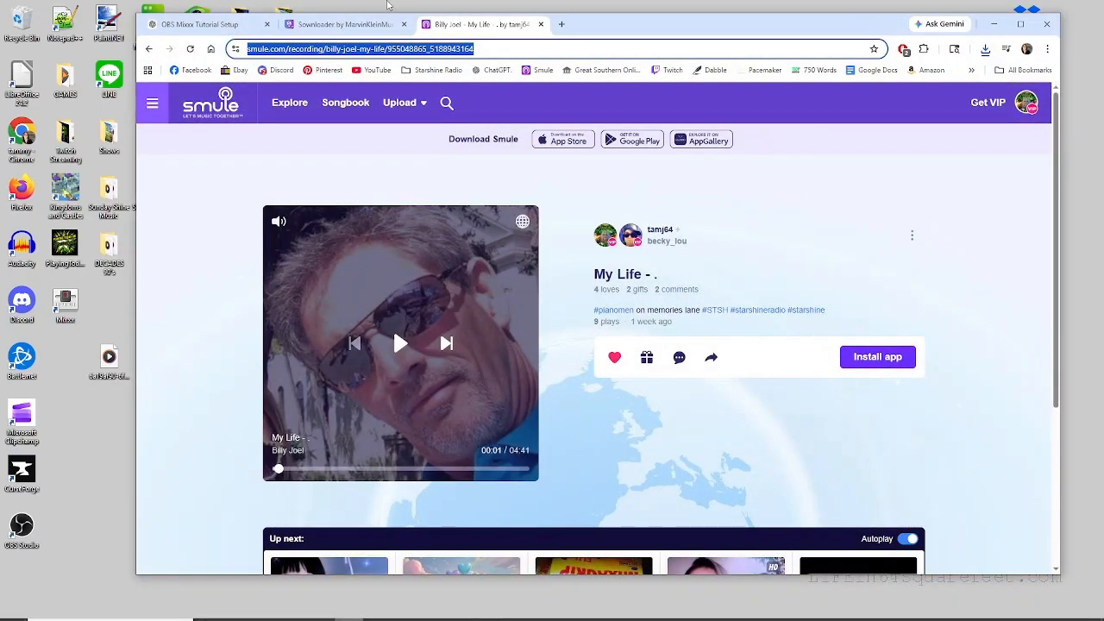
{"action": "left_click_drag", "start_coordinate": [583, 31], "coordinate": [670, 28]}
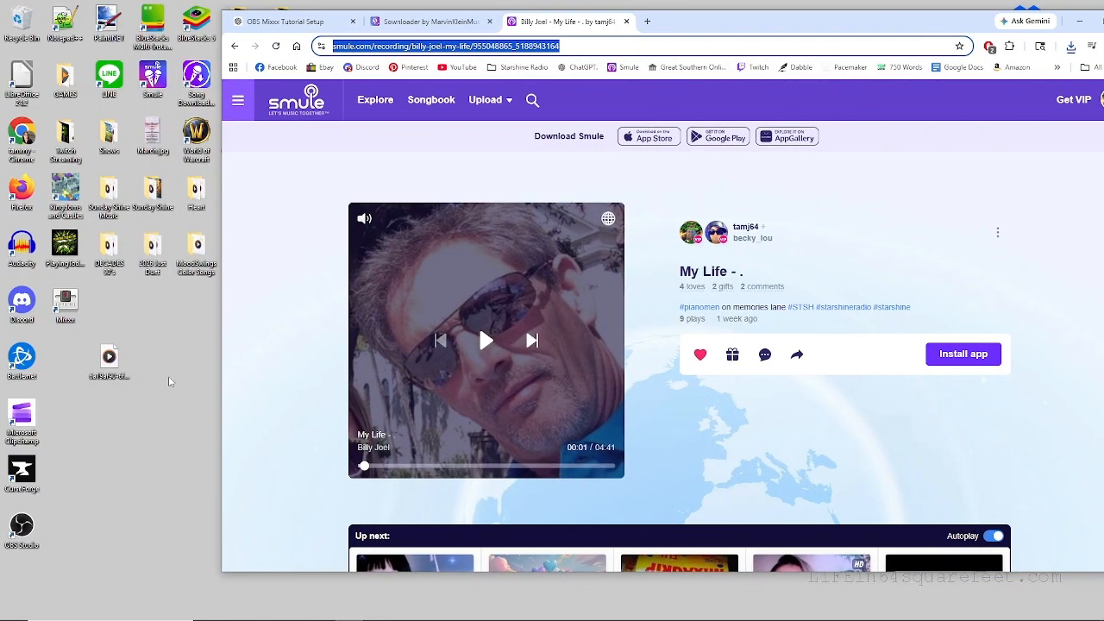
{"action": "left_click", "coordinate": [105, 377]}
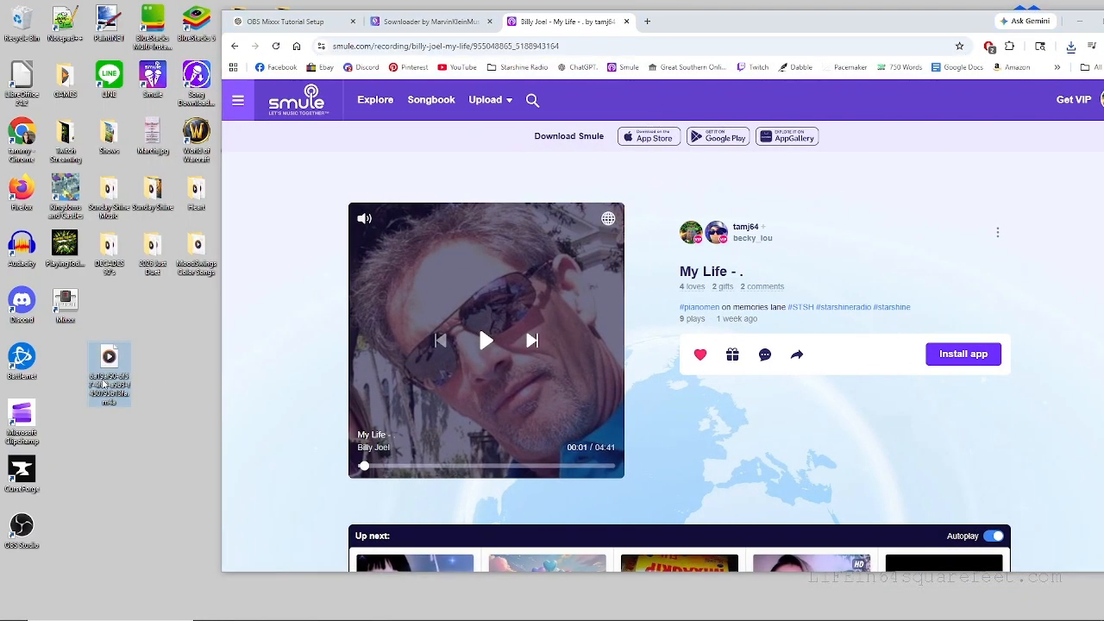
{"action": "key", "text": "F2"}
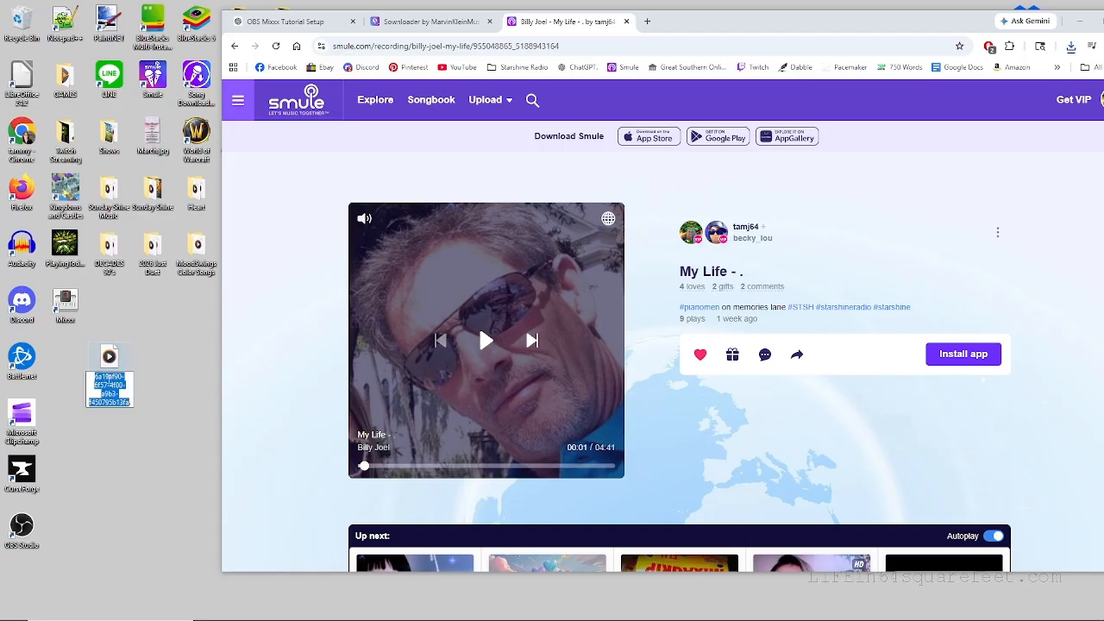
{"action": "type", "text": "My Life"}
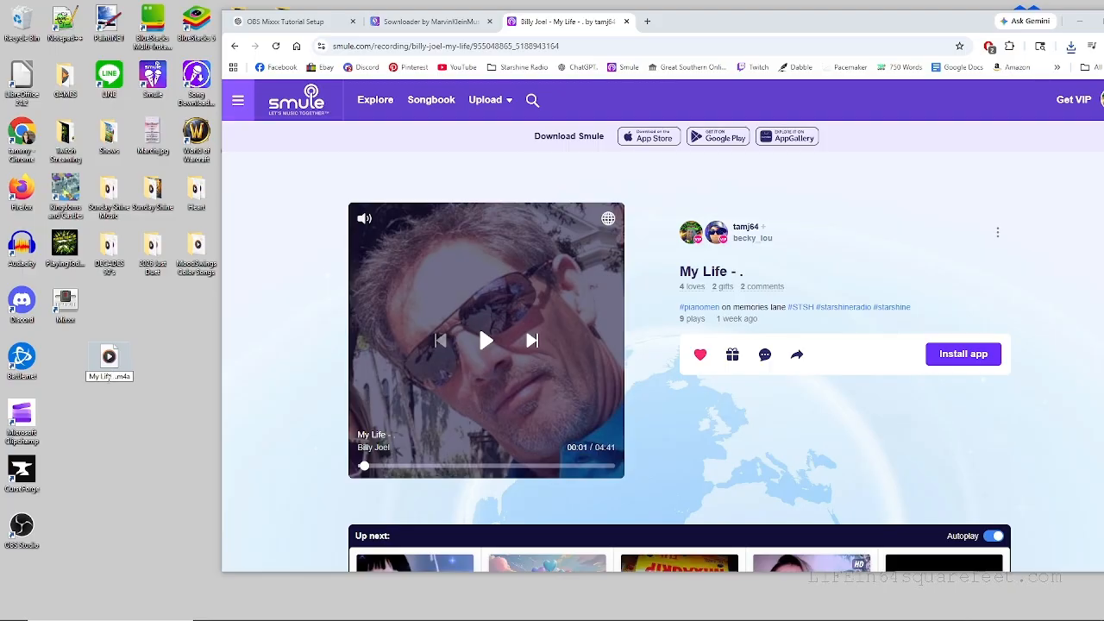
{"action": "type", "text": " tamj"}
{"action": "type", "text": "64"}
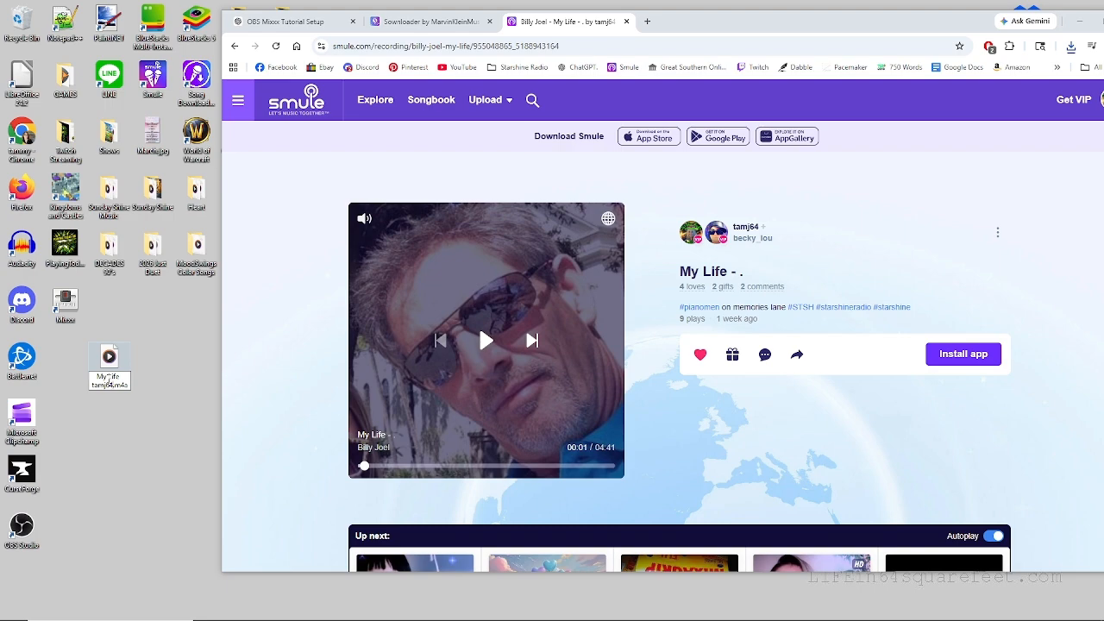
{"action": "type", "text": " becky_lou"}
{"action": "key", "text": "Return"}
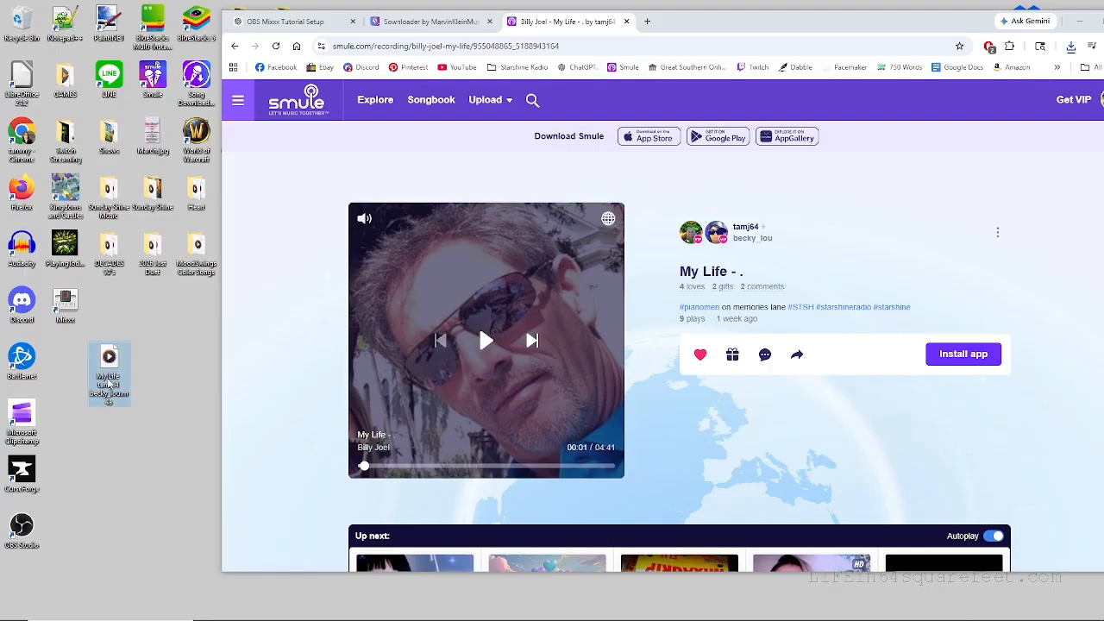
Create a desktop folder named "tutorial" and place it directly above the renamed song file.
{"action": "right_click", "coordinate": [167, 417]}
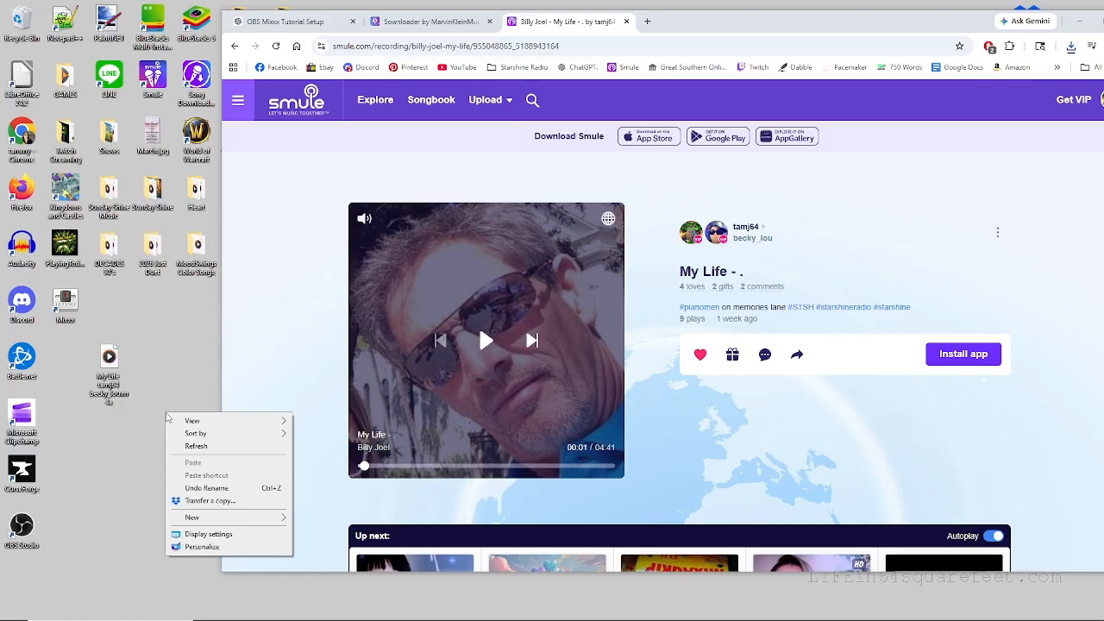
{"action": "mouse_move", "coordinate": [258, 517]}
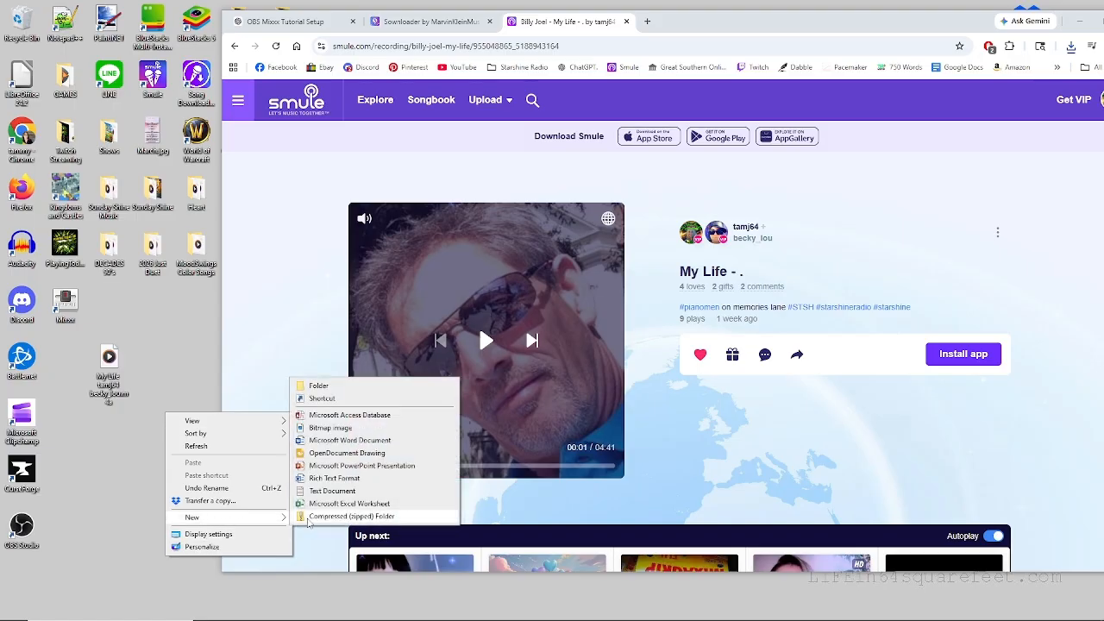
{"action": "left_click", "coordinate": [316, 387]}
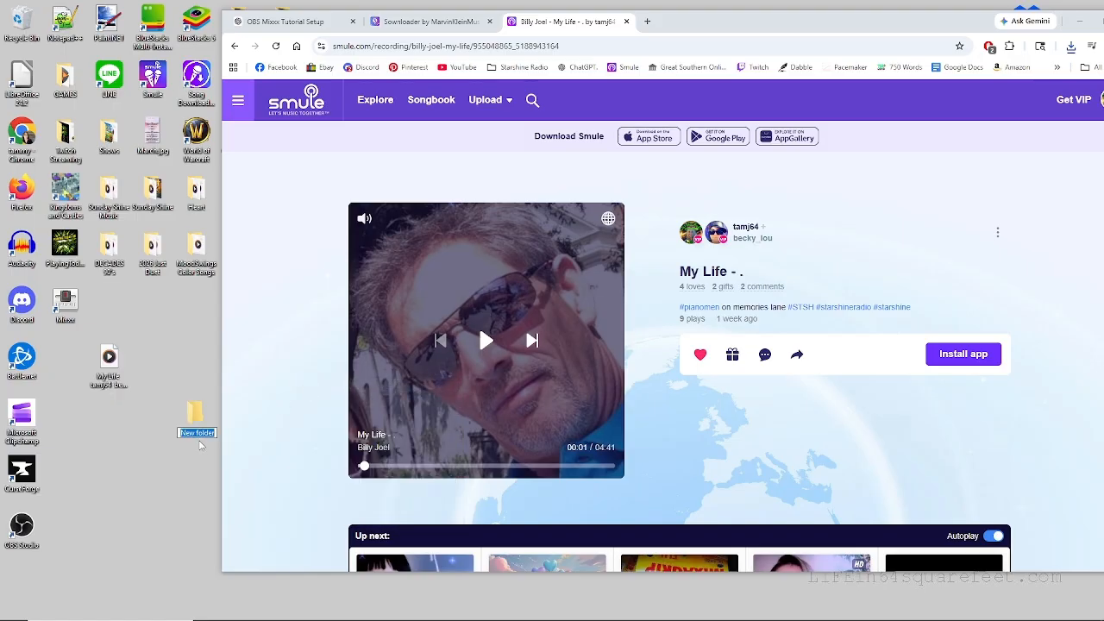
{"action": "key", "text": "BackSpace"}
{"action": "type", "text": "tutorial"}
{"action": "left_click_drag", "start_coordinate": [196, 418], "coordinate": [110, 302]}
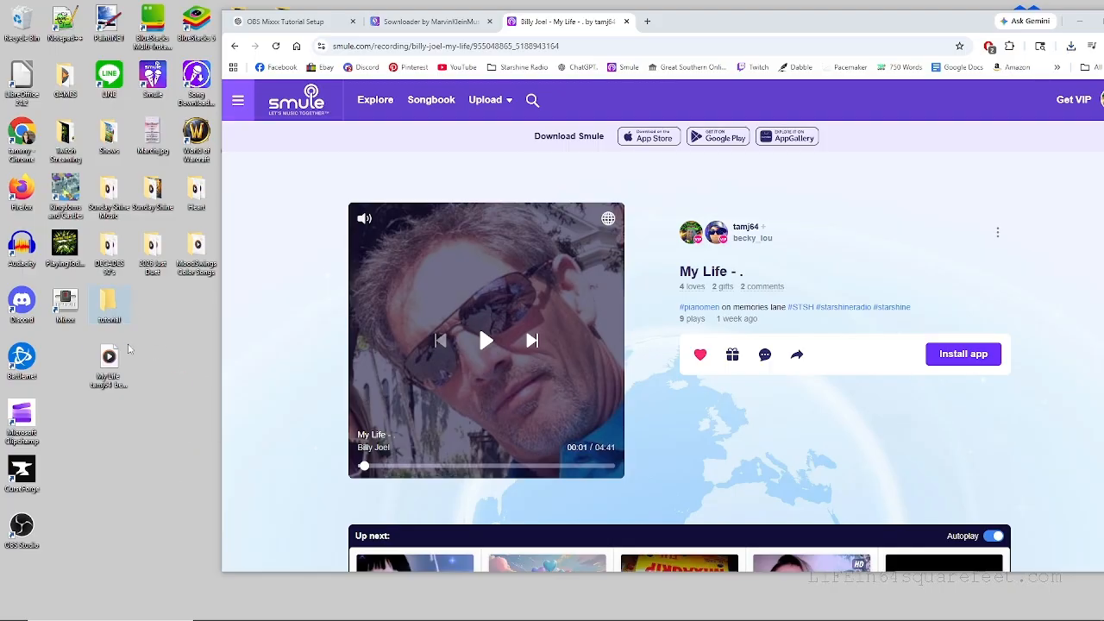
Put the My Life file in the tutorial folder, then open the folder with its window off to one side and minimize the browser.
{"action": "double_click", "coordinate": [110, 302]}
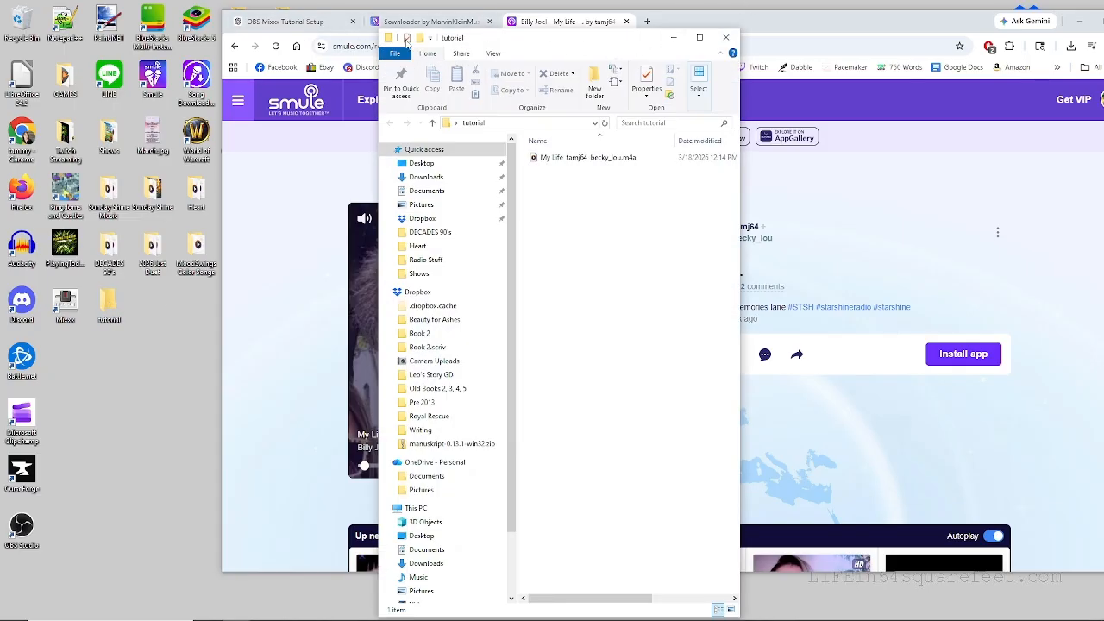
{"action": "left_click_drag", "start_coordinate": [537, 43], "coordinate": [184, 24]}
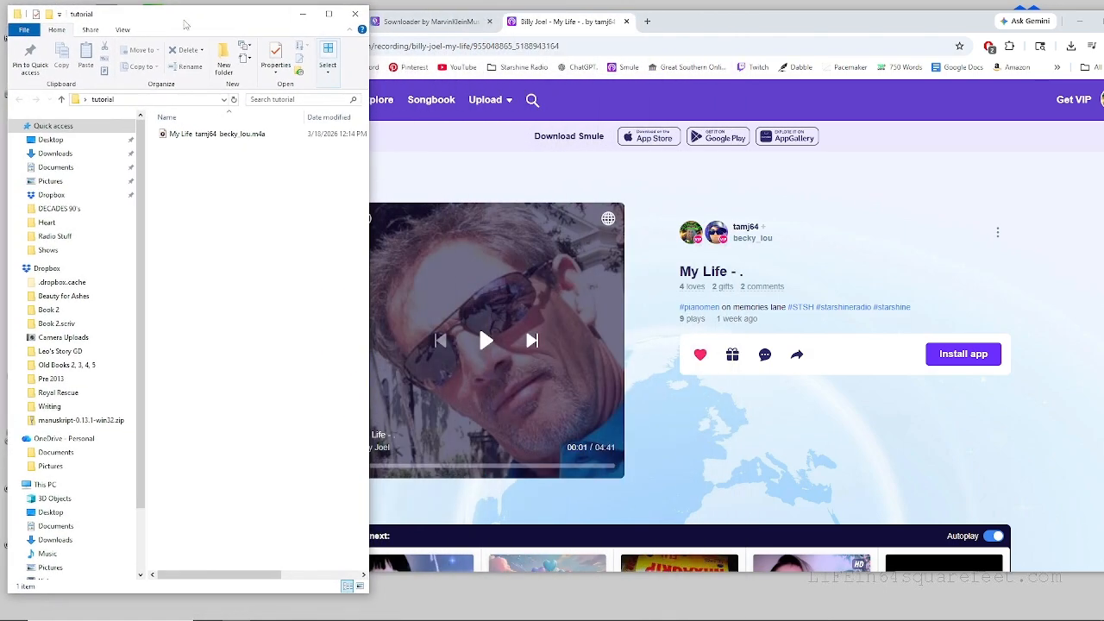
{"action": "left_click_drag", "start_coordinate": [905, 22], "coordinate": [845, 20]}
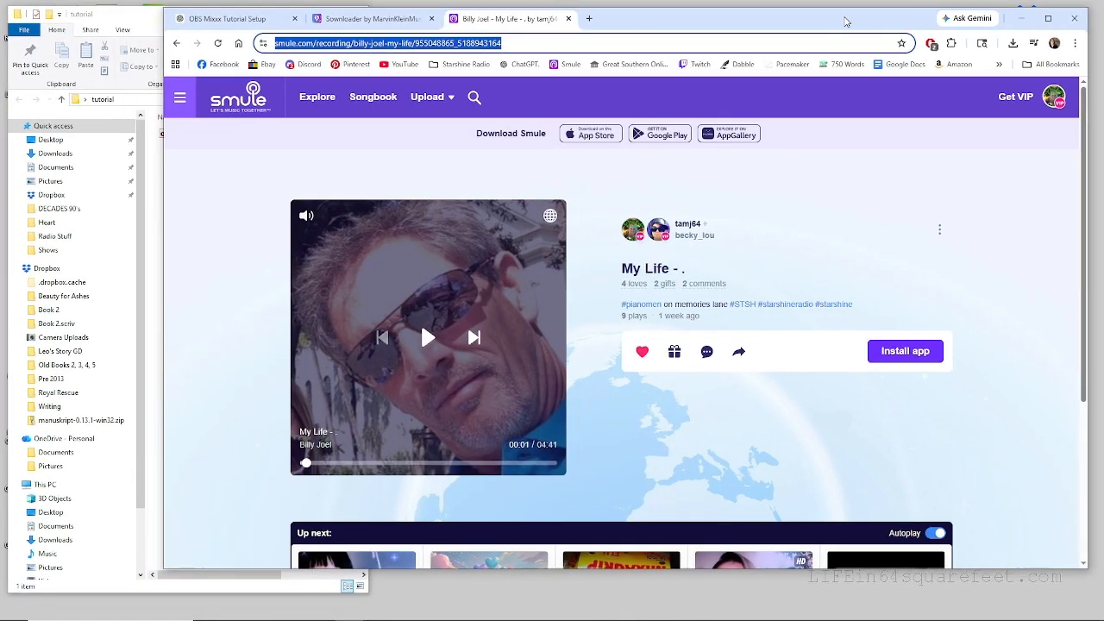
{"action": "left_click", "coordinate": [1021, 18]}
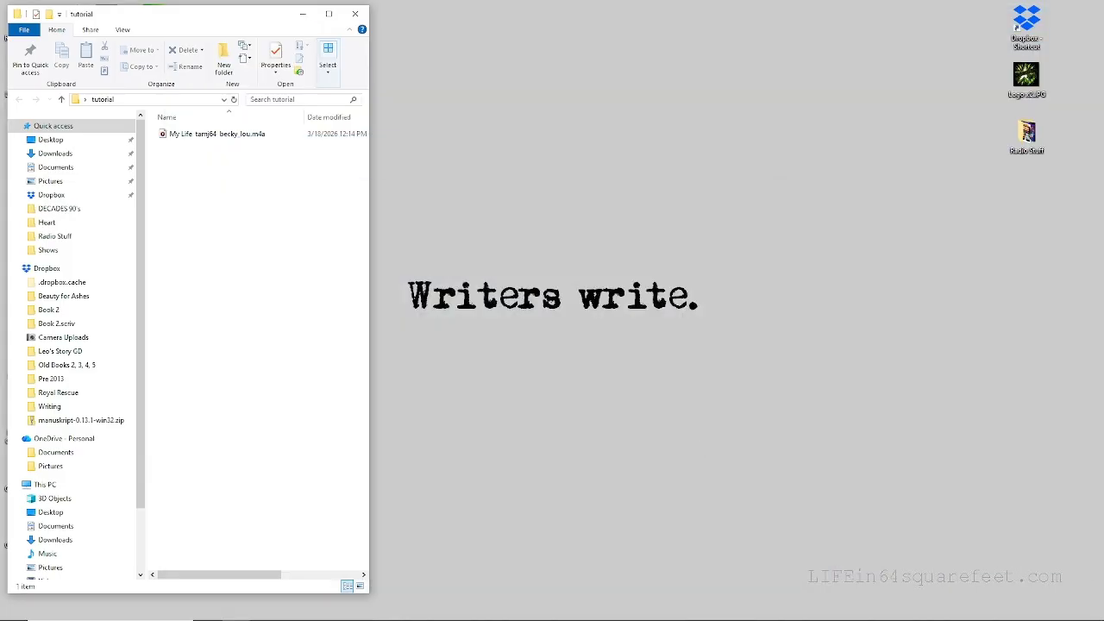
Switch to Mixxx, add the My Life file from the tutorial folder to the tutorial playlist, and close the folder window.
{"action": "mouse_move", "coordinate": [409, 618]}
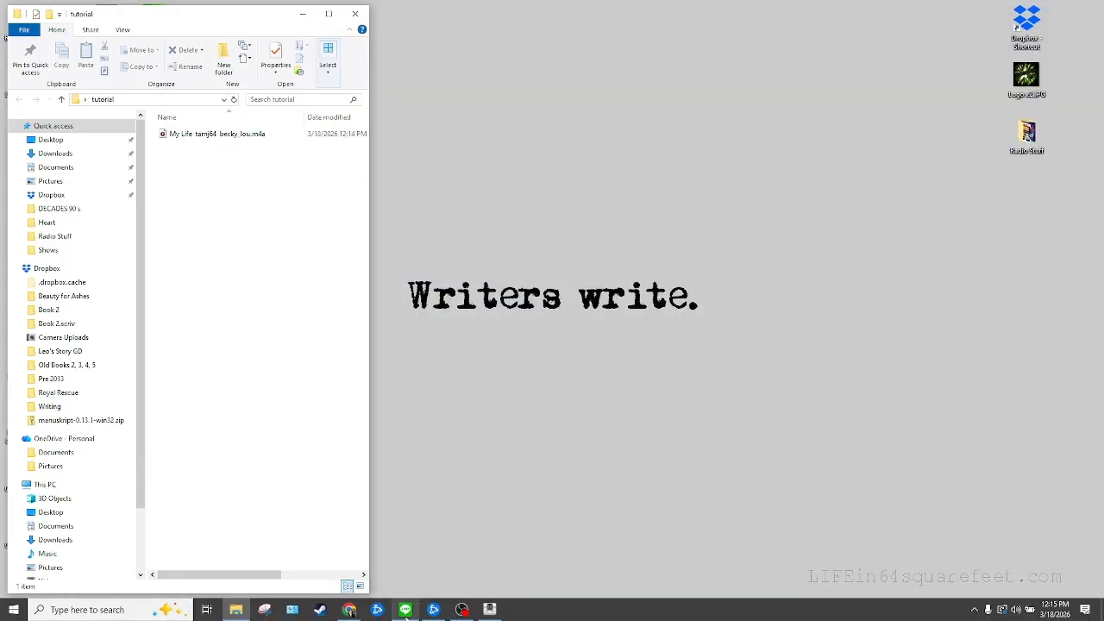
{"action": "left_click", "coordinate": [489, 610]}
{"action": "left_click_drag", "start_coordinate": [520, 24], "coordinate": [595, 24]}
{"action": "left_click_drag", "start_coordinate": [417, 18], "coordinate": [581, 21]}
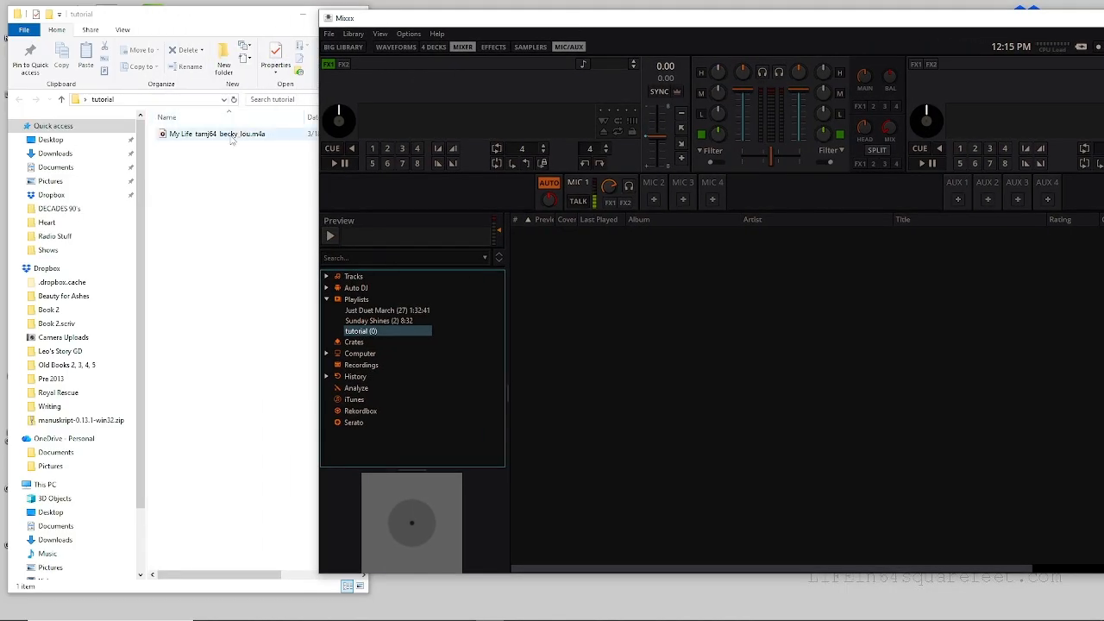
{"action": "left_click_drag", "start_coordinate": [231, 140], "coordinate": [556, 326]}
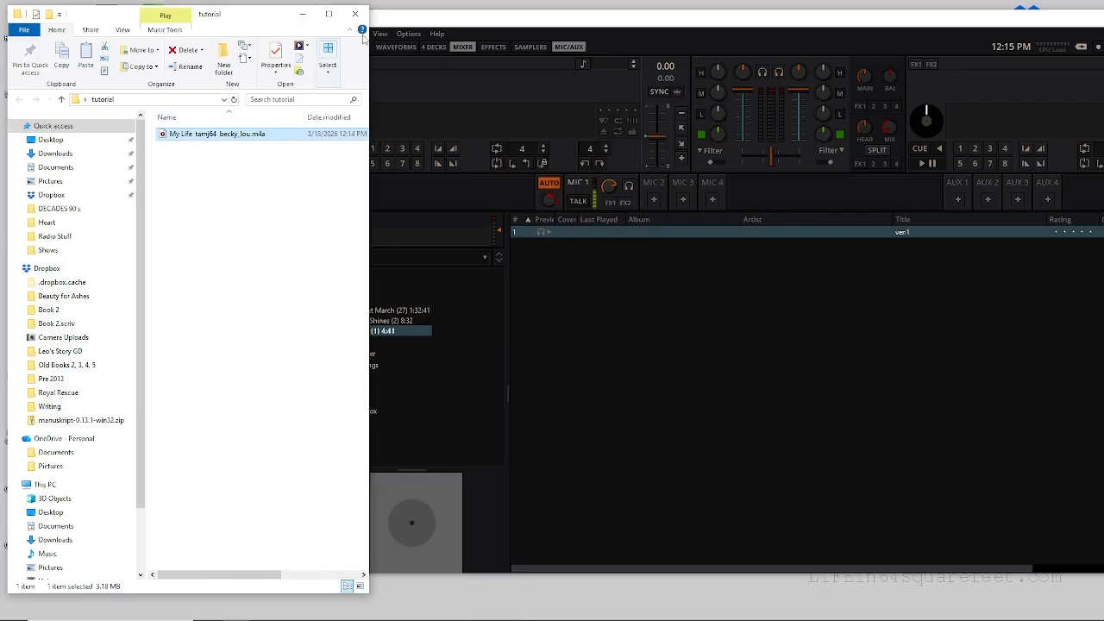
{"action": "left_click", "coordinate": [673, 368]}
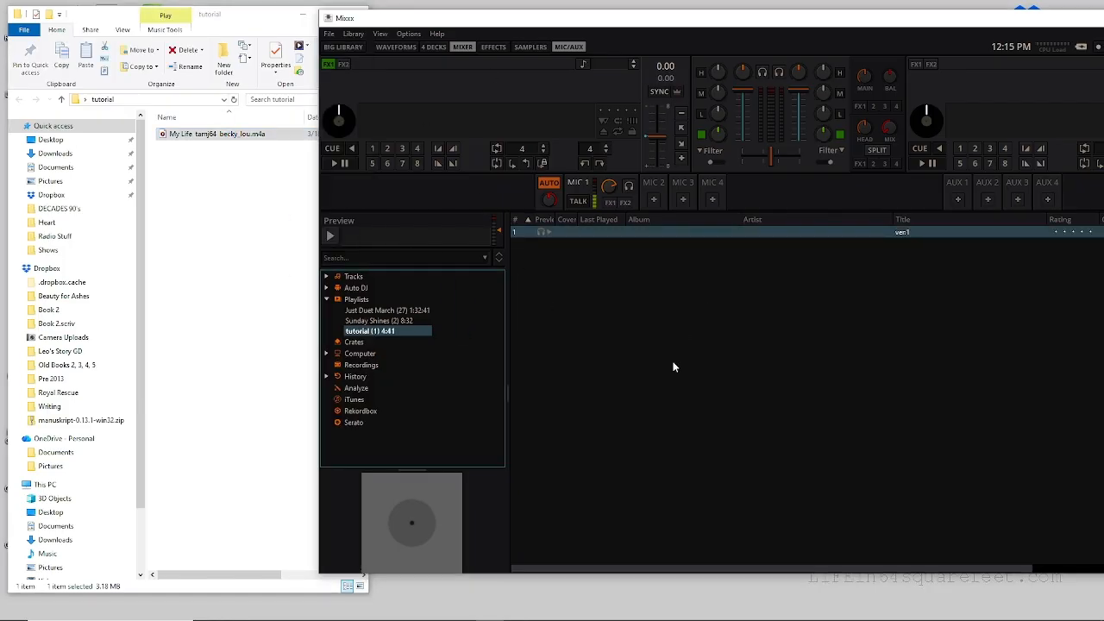
{"action": "left_click", "coordinate": [245, 16]}
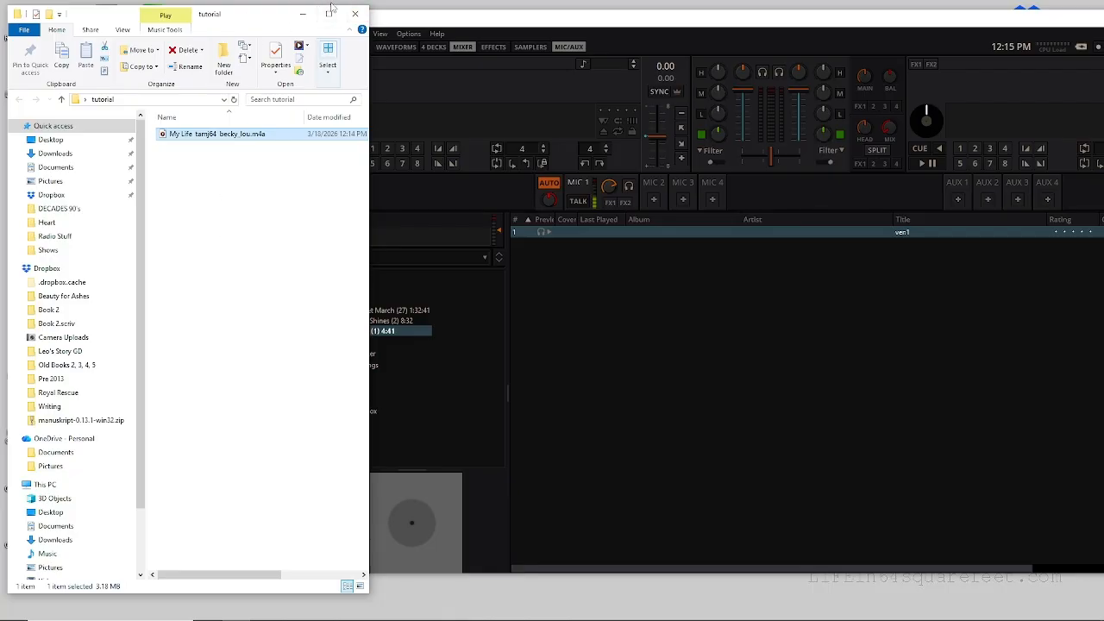
{"action": "left_click", "coordinate": [354, 14]}
{"action": "left_click_drag", "start_coordinate": [436, 28], "coordinate": [239, 29]}
Preview the track in the tutorial playlist and view its properties.
{"action": "left_click", "coordinate": [349, 234]}
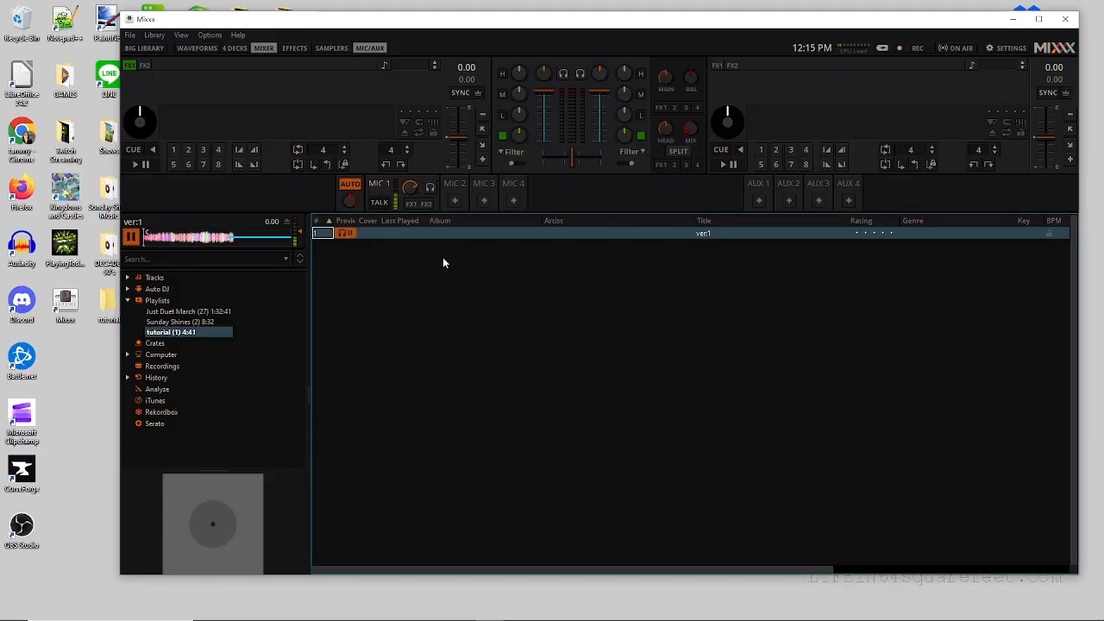
{"action": "right_click", "coordinate": [699, 234]}
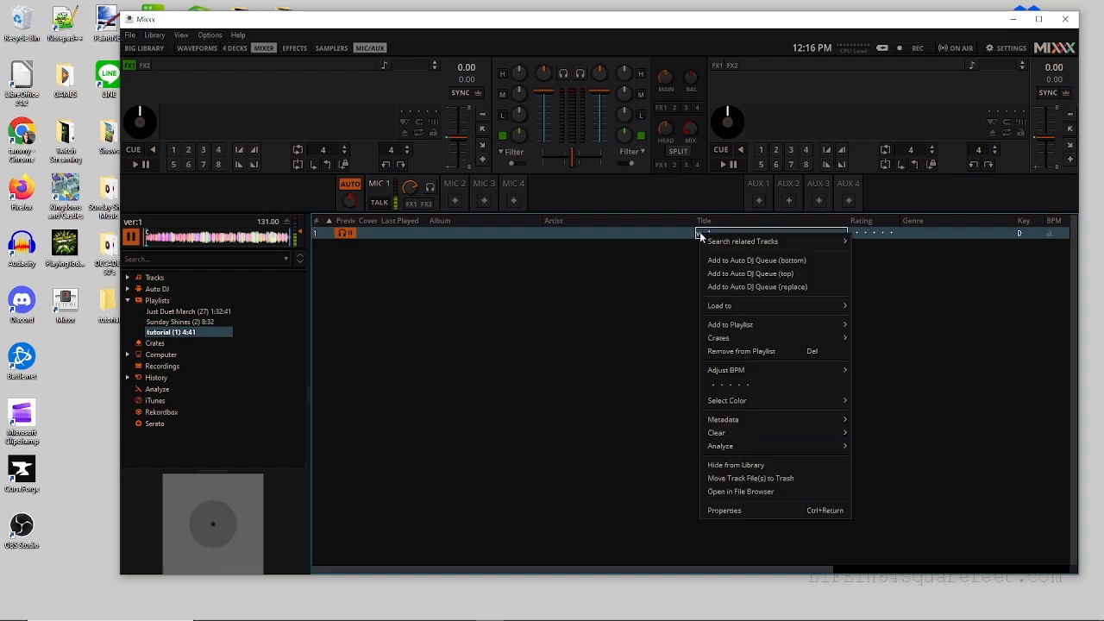
{"action": "left_click", "coordinate": [723, 510]}
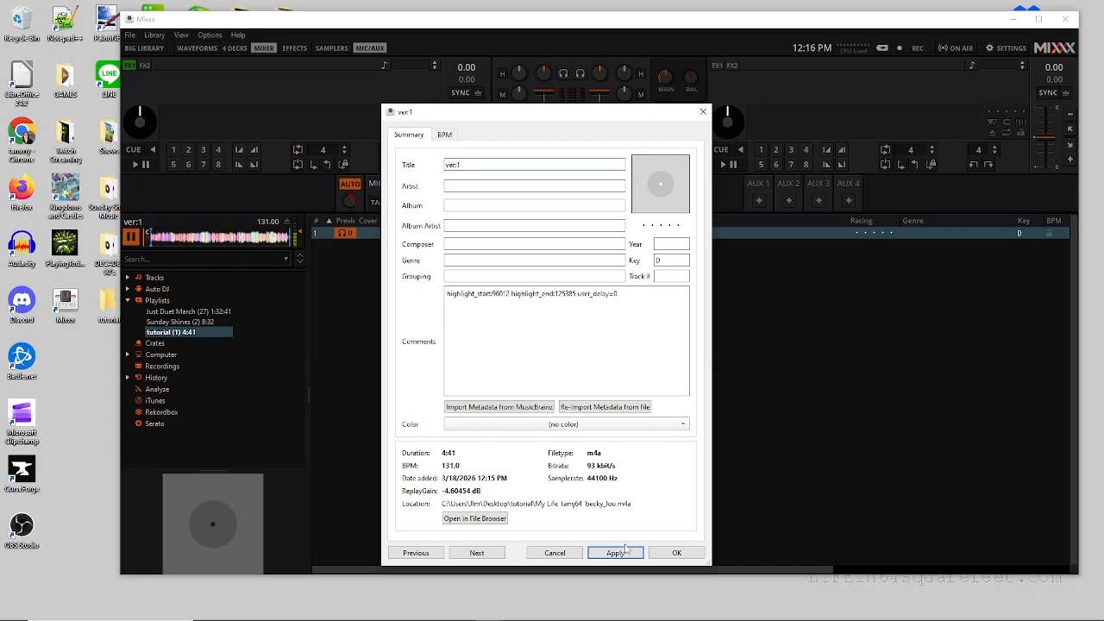
{"action": "left_click", "coordinate": [676, 553]}
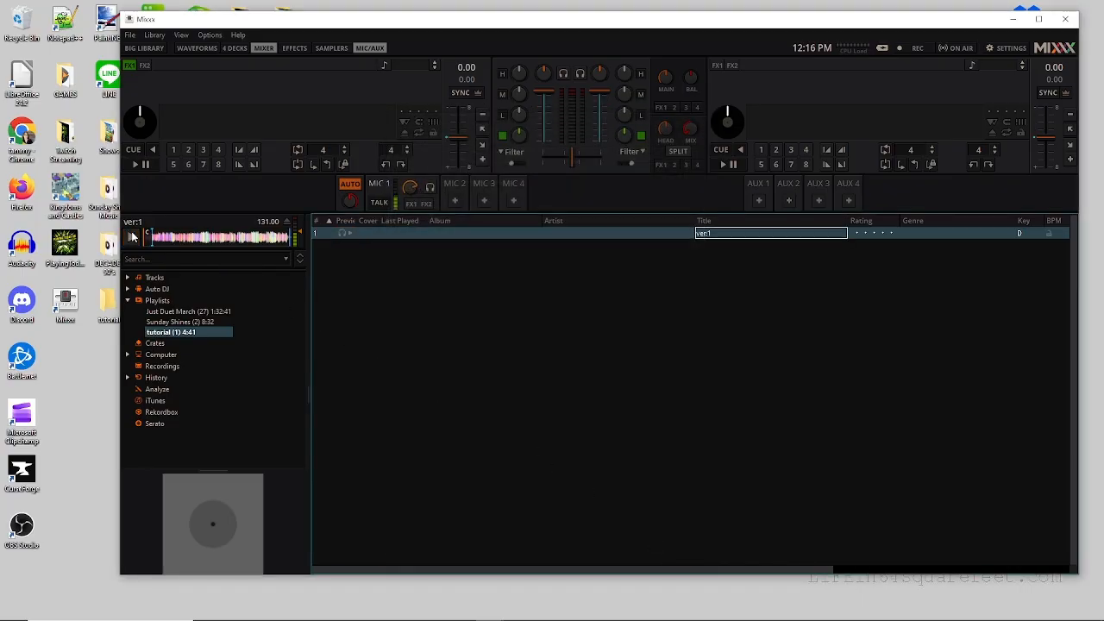
Set the playlist track's title to "My Life" and its artist to both singers' usernames joined by "&".
{"action": "right_click", "coordinate": [714, 232]}
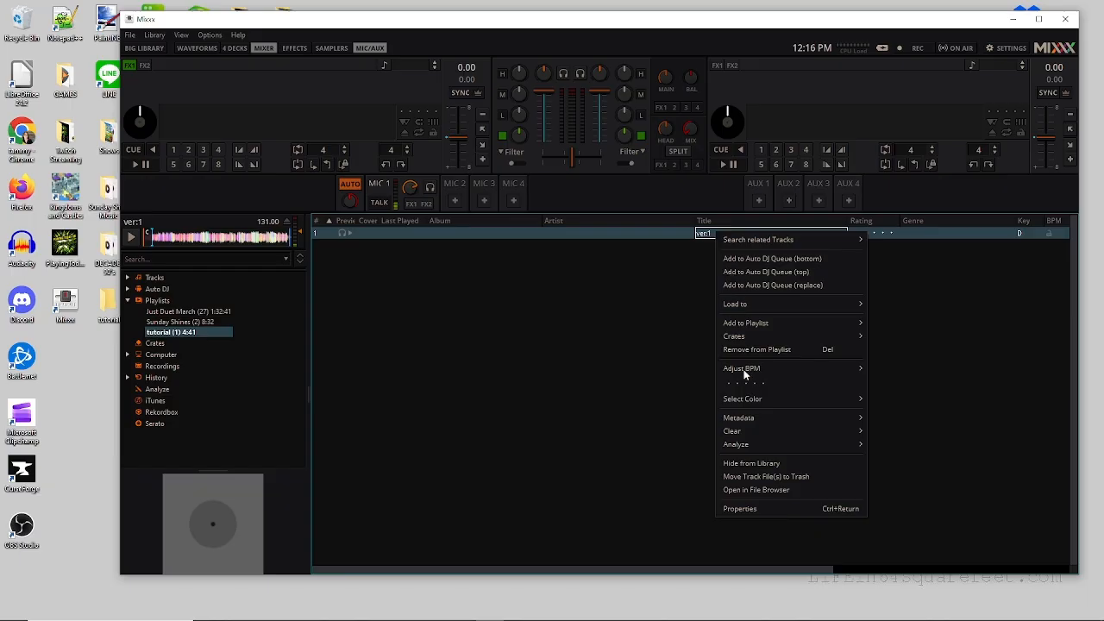
{"action": "left_click", "coordinate": [744, 507]}
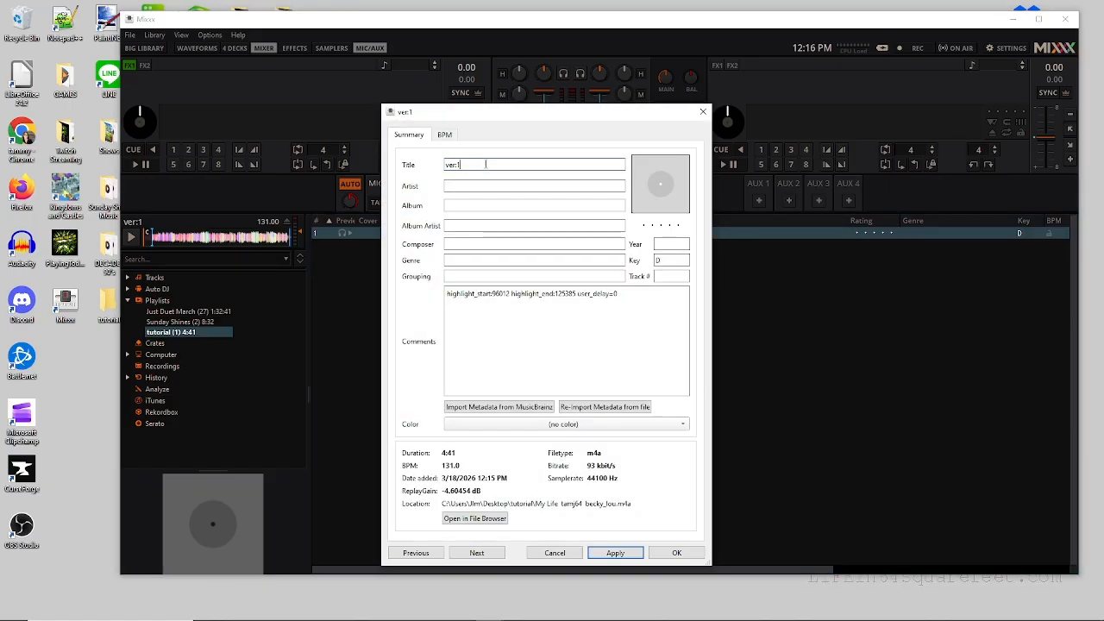
{"action": "left_click_drag", "start_coordinate": [485, 165], "coordinate": [442, 165]}
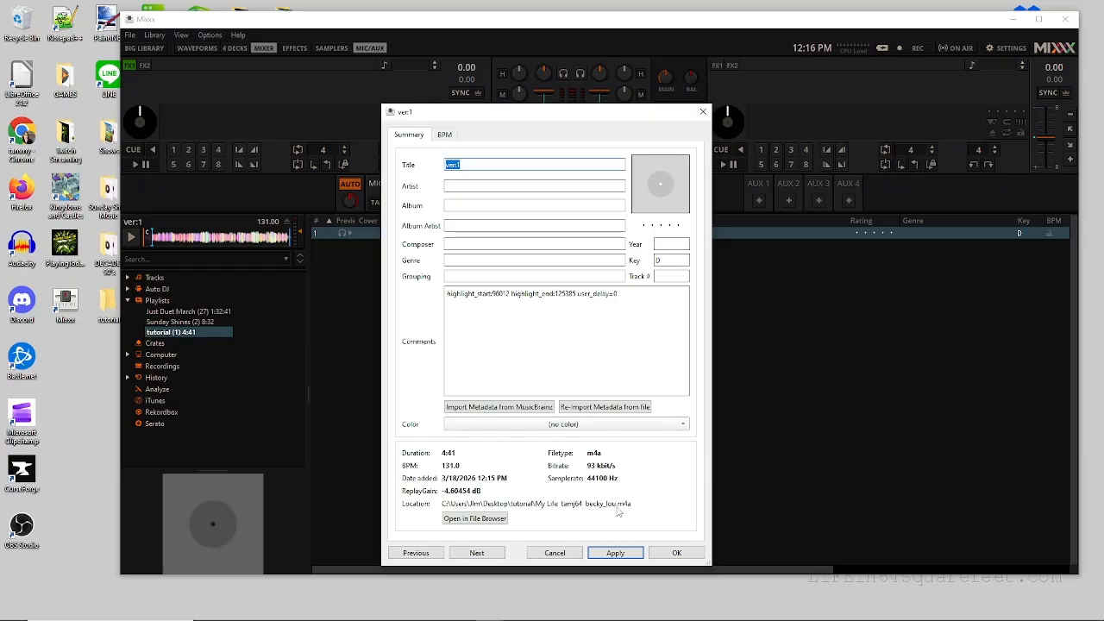
{"action": "type", "text": "My Life"}
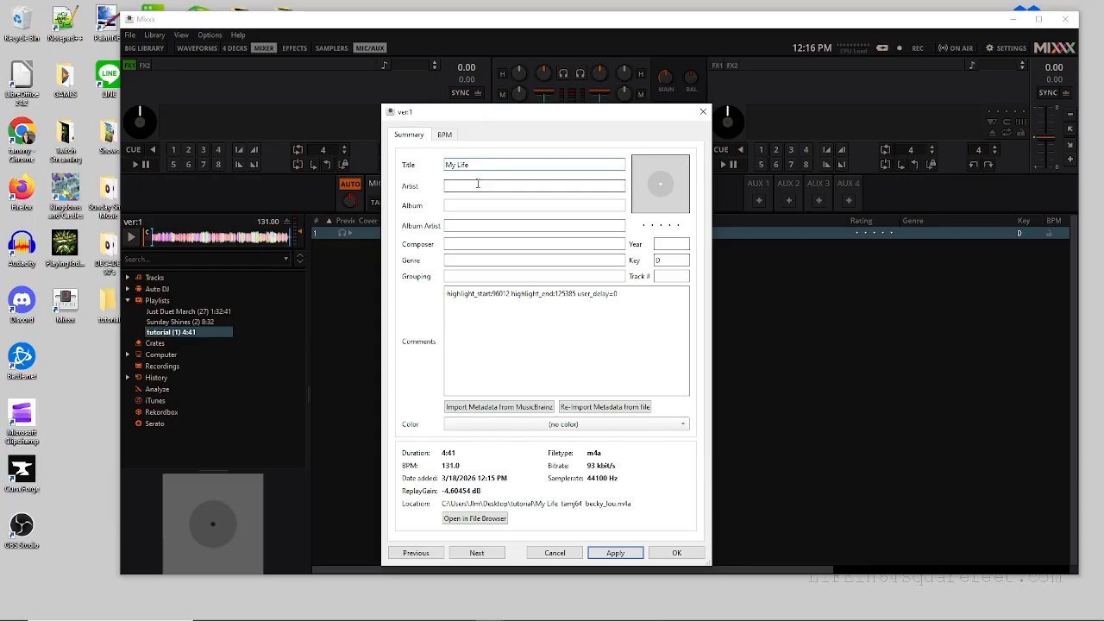
{"action": "type", "text": "tamj64 & becky_lou"}
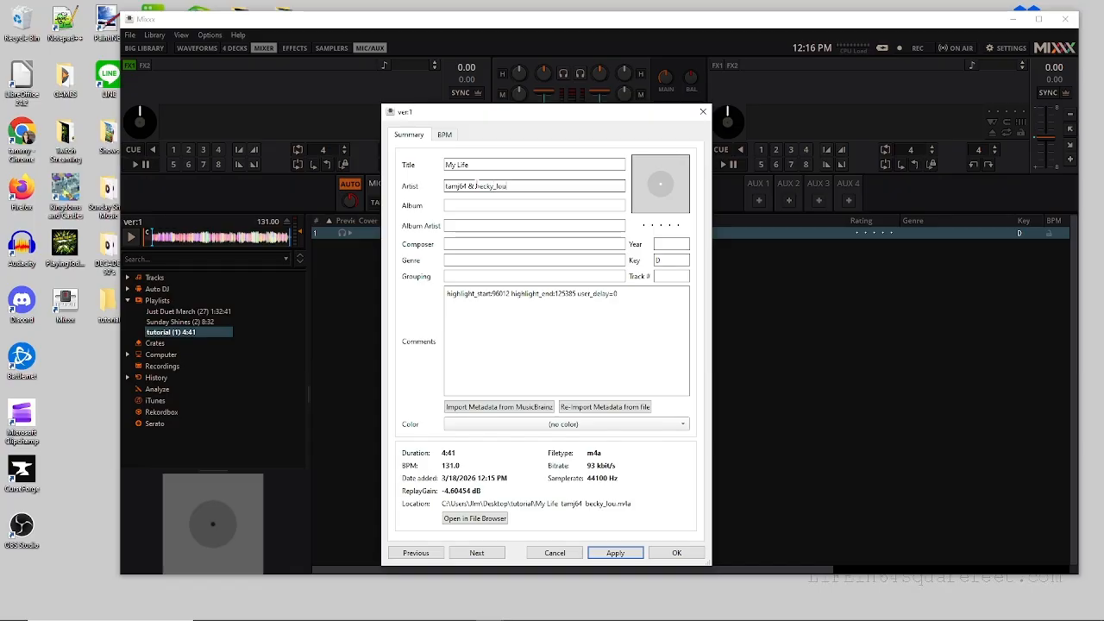
{"action": "left_click", "coordinate": [614, 553]}
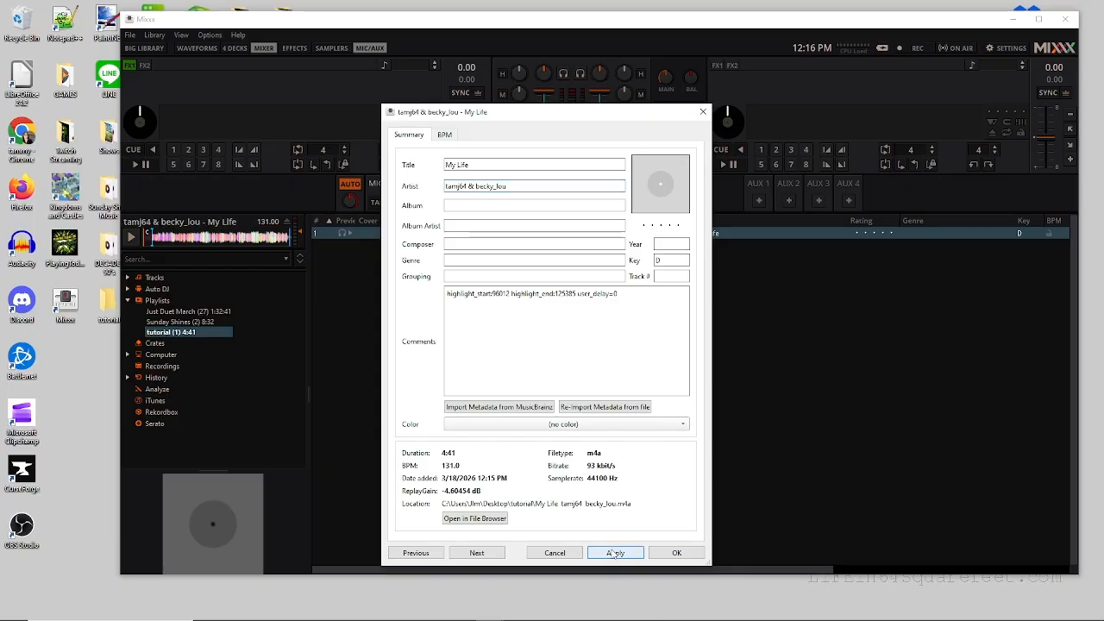
{"action": "left_click", "coordinate": [675, 553]}
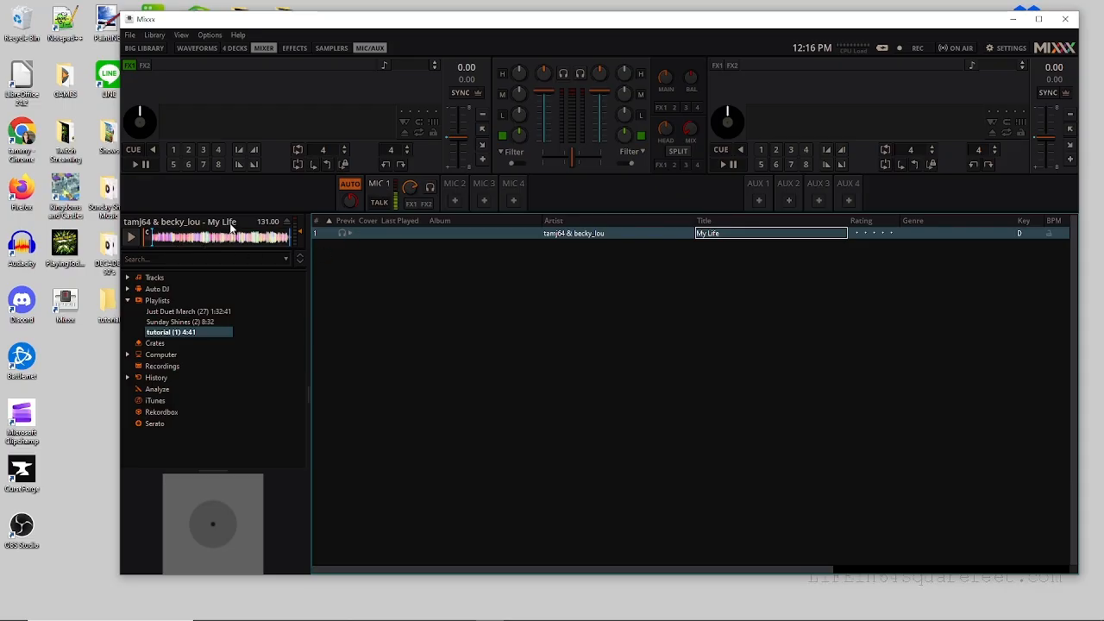
Eject the preview deck, briefly preview the retitled My Life track again, and eject it.
{"action": "left_click", "coordinate": [288, 222]}
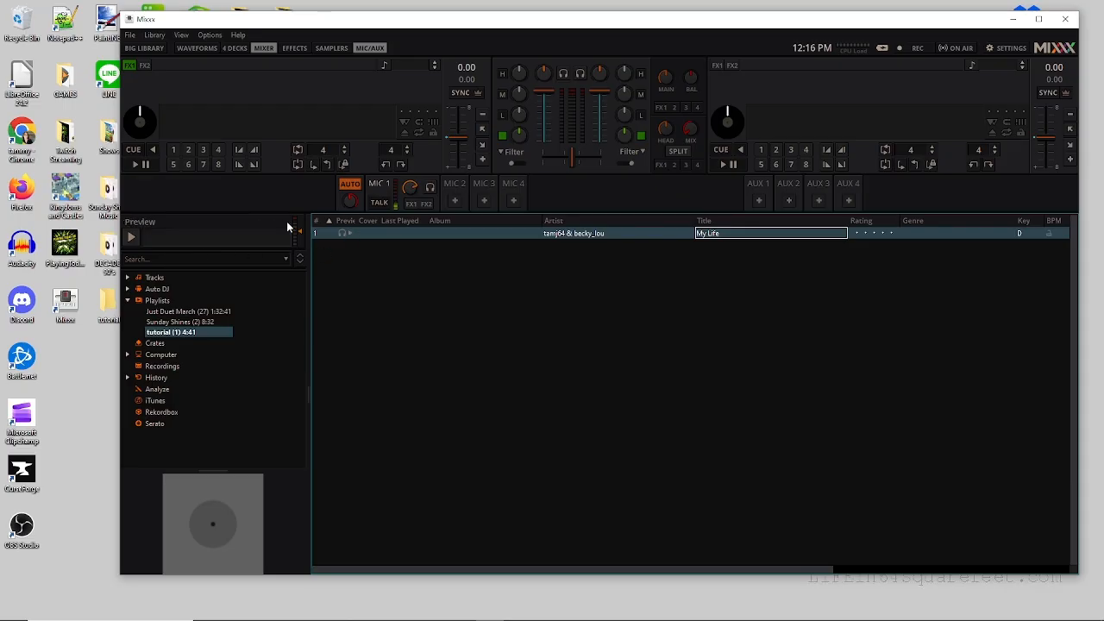
{"action": "left_click", "coordinate": [347, 233]}
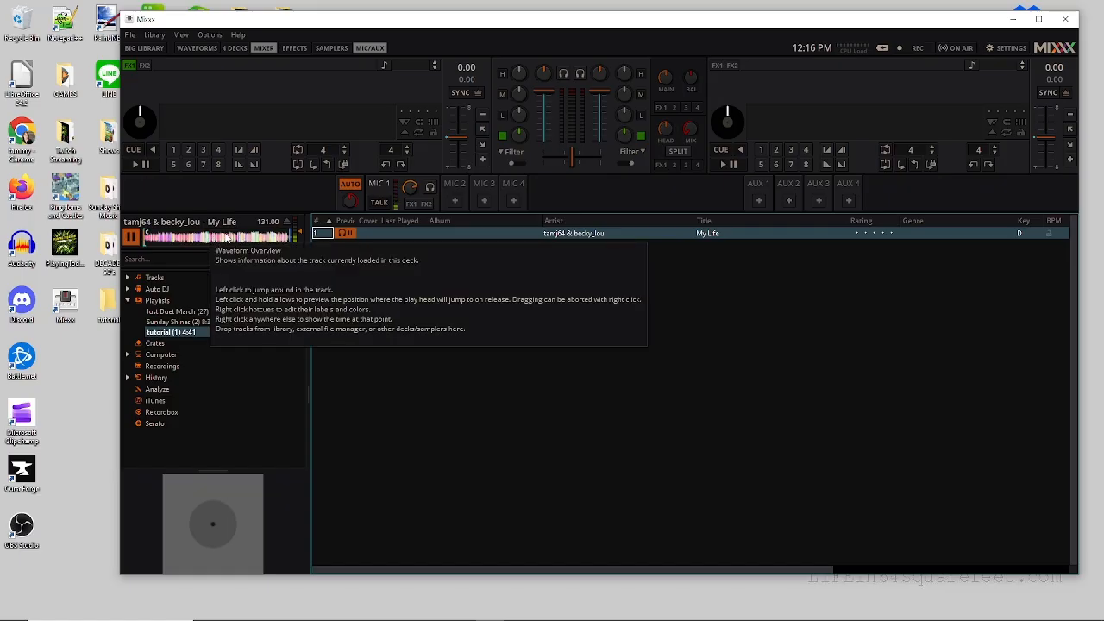
{"action": "left_click", "coordinate": [132, 237]}
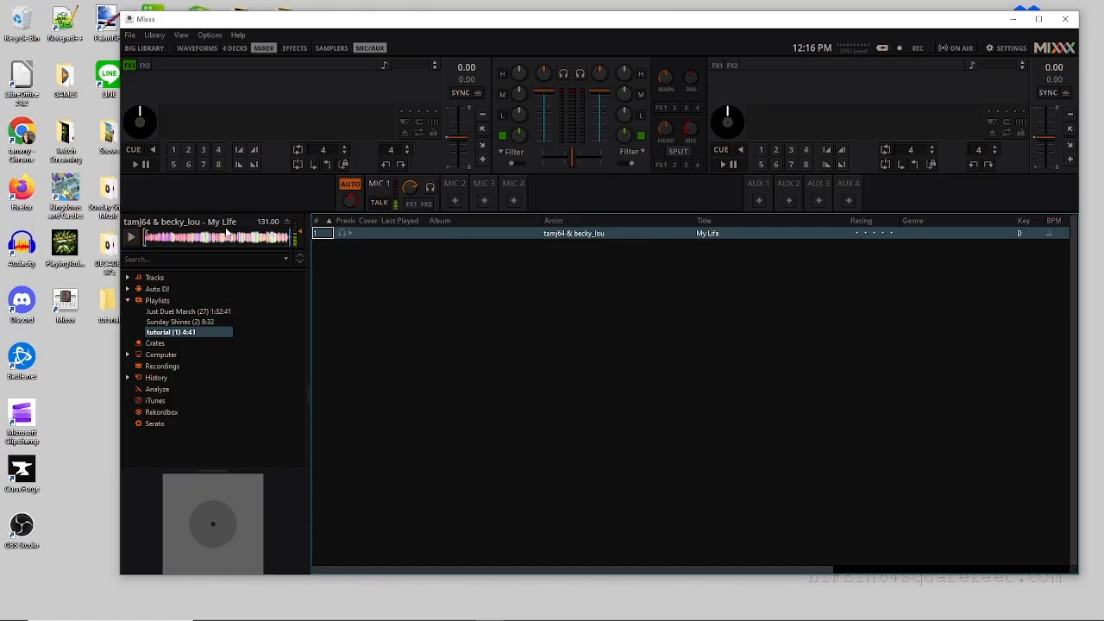
{"action": "left_click", "coordinate": [286, 222]}
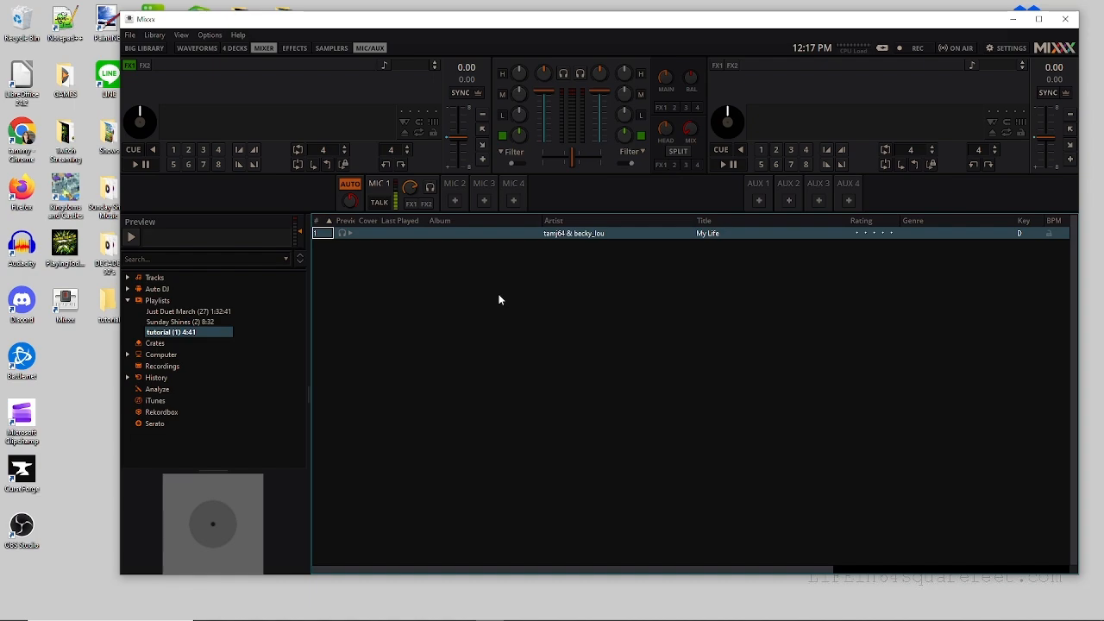
Rate the My Life track in the tutorial playlist five stars.
{"action": "left_click", "coordinate": [562, 235]}
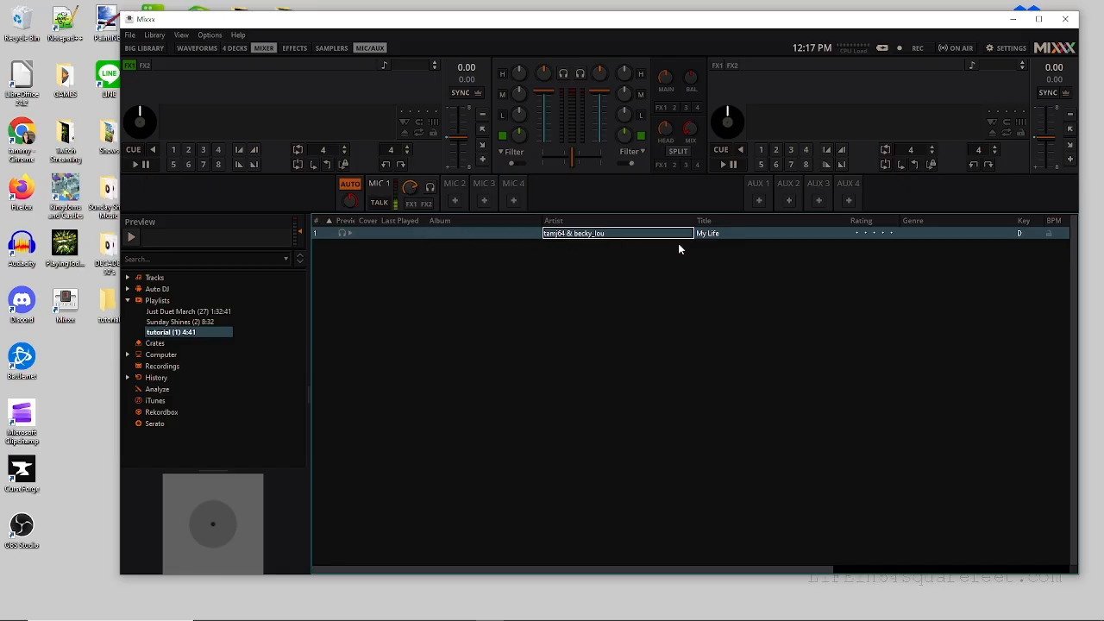
{"action": "left_click", "coordinate": [894, 232]}
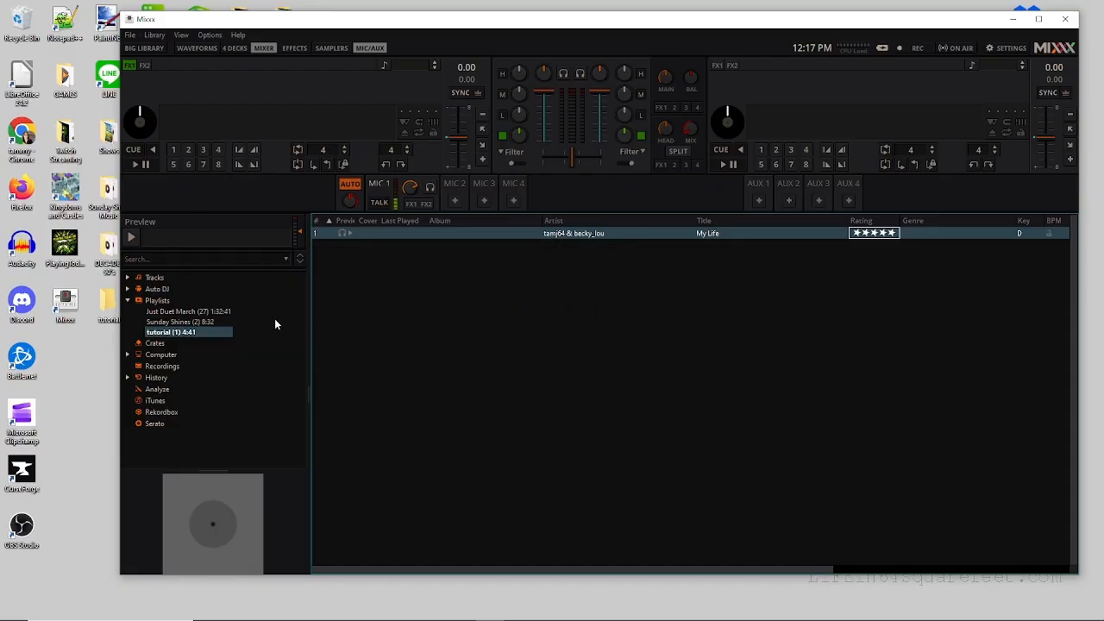
Browse the full track library by artist and try to add Eye Of The Tiger to the tutorial playlist.
{"action": "left_click", "coordinate": [155, 278]}
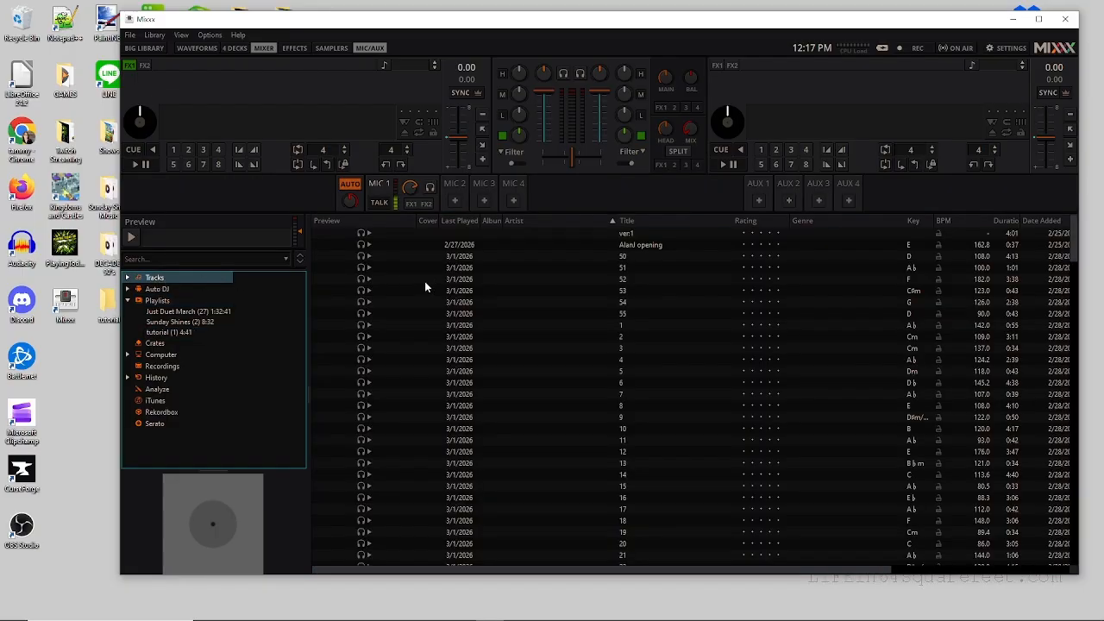
{"action": "scroll", "coordinate": [625, 364], "scroll_direction": "down", "scroll_amount": 11}
{"action": "scroll", "coordinate": [625, 364], "scroll_direction": "down", "scroll_amount": 10}
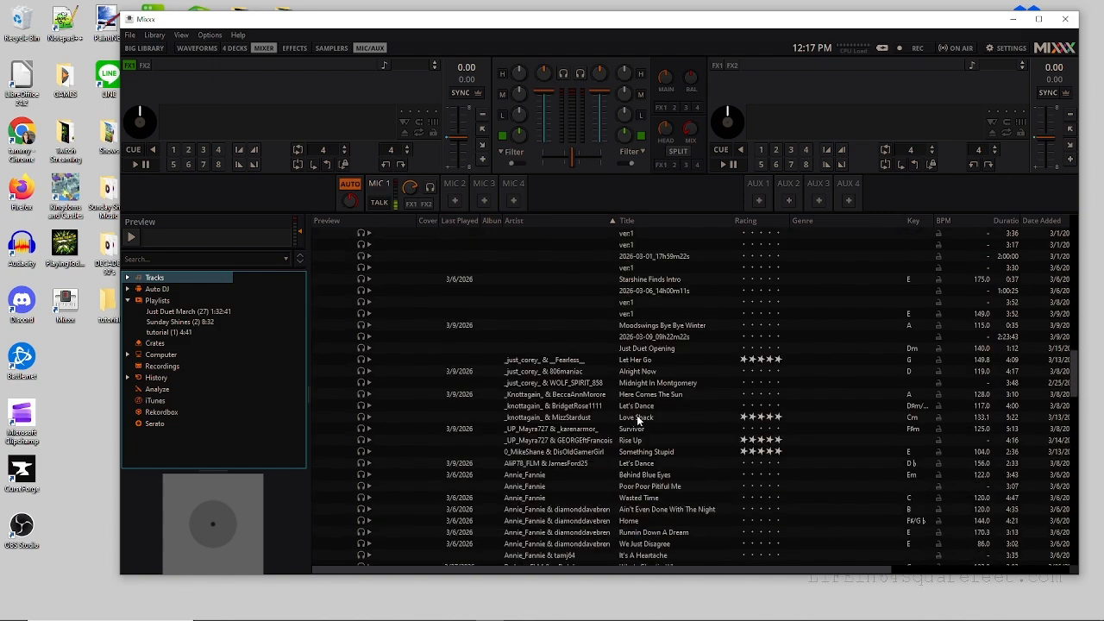
{"action": "scroll", "coordinate": [634, 422], "scroll_direction": "down", "scroll_amount": 3}
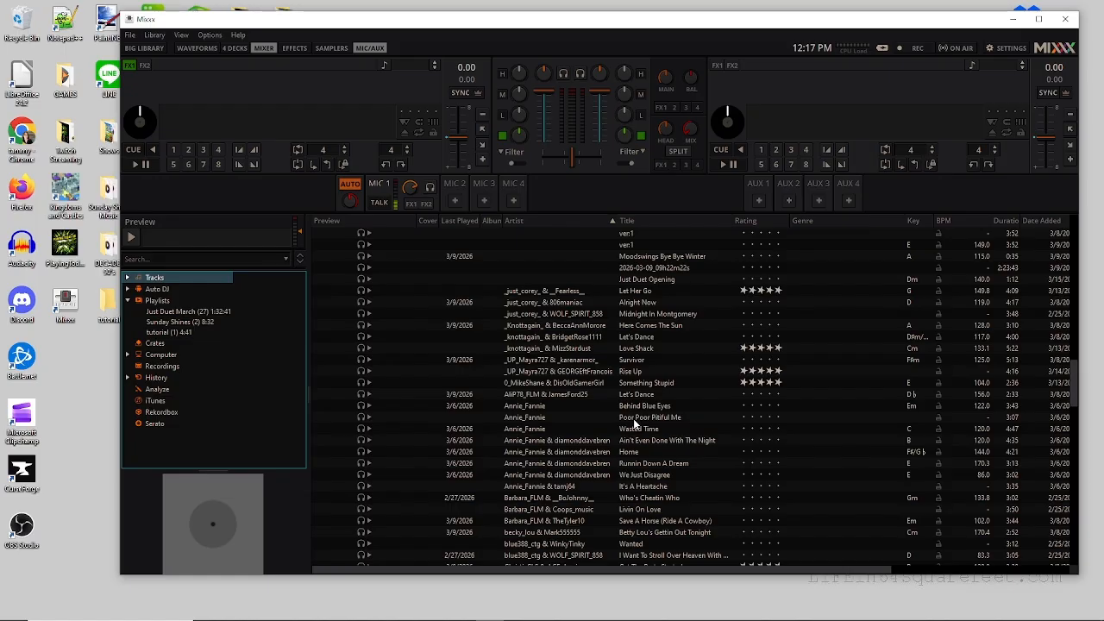
{"action": "scroll", "coordinate": [634, 423], "scroll_direction": "down", "scroll_amount": 8}
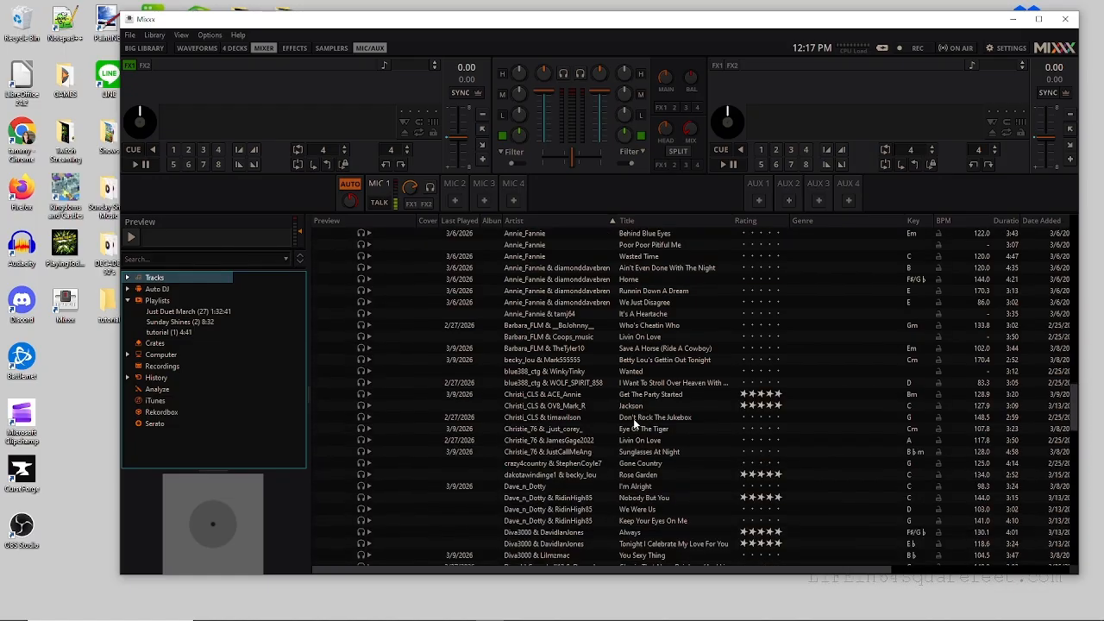
{"action": "scroll", "coordinate": [623, 470], "scroll_direction": "down", "scroll_amount": 2}
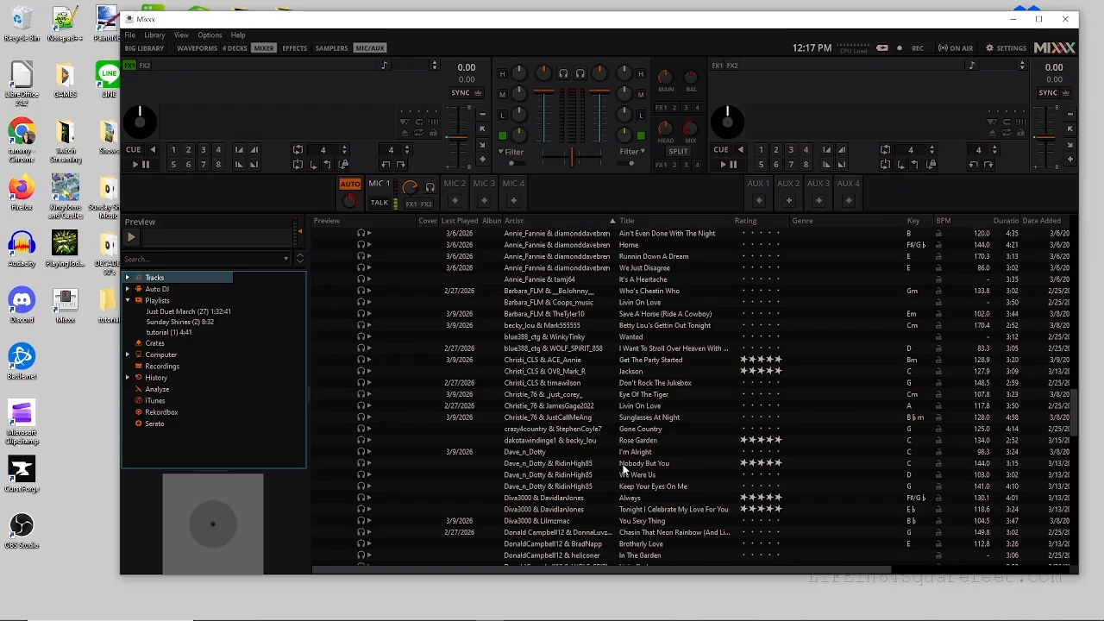
{"action": "left_click", "coordinate": [637, 396]}
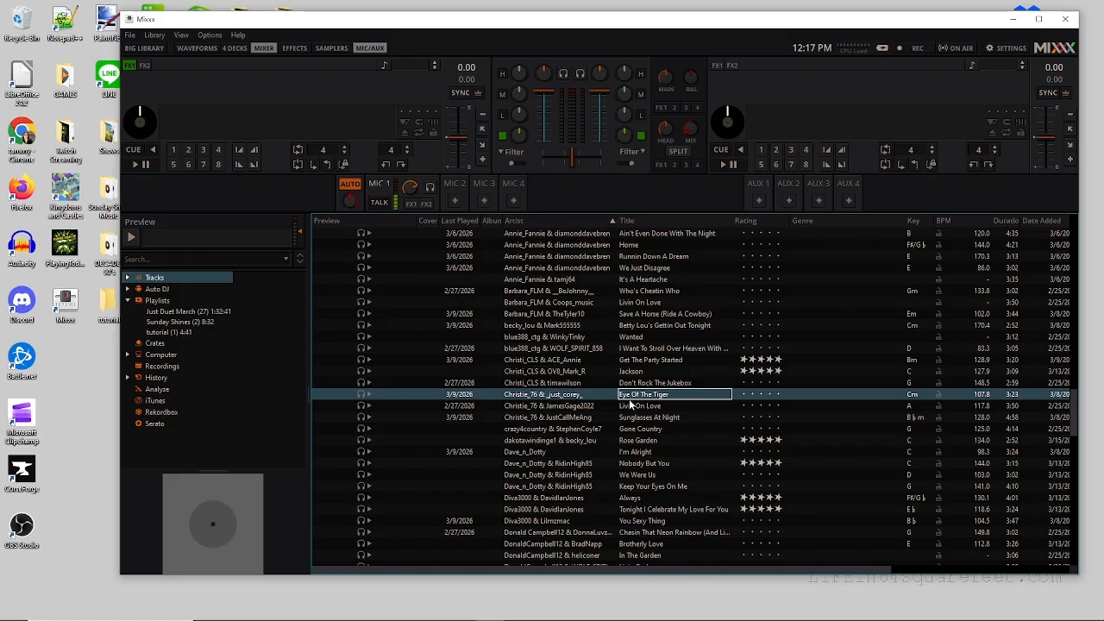
{"action": "left_click_drag", "start_coordinate": [629, 397], "coordinate": [166, 336]}
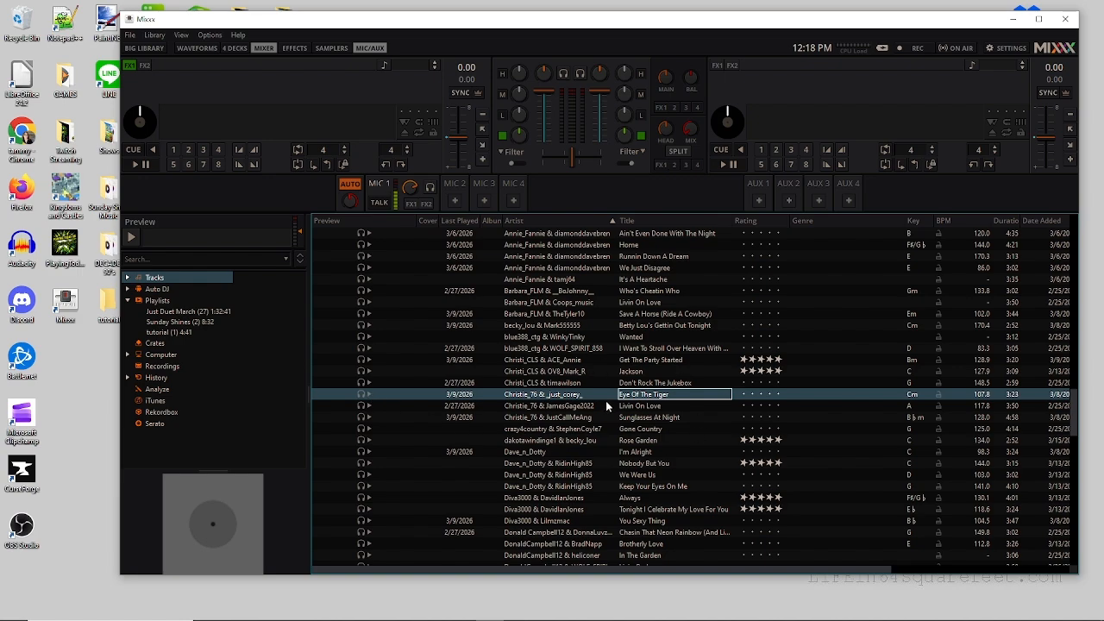
Try to preview Eye Of The Tiger and Save A Horse (Ride A Cowboy) from the track library, dismissing the error messages.
{"action": "left_click", "coordinate": [369, 394]}
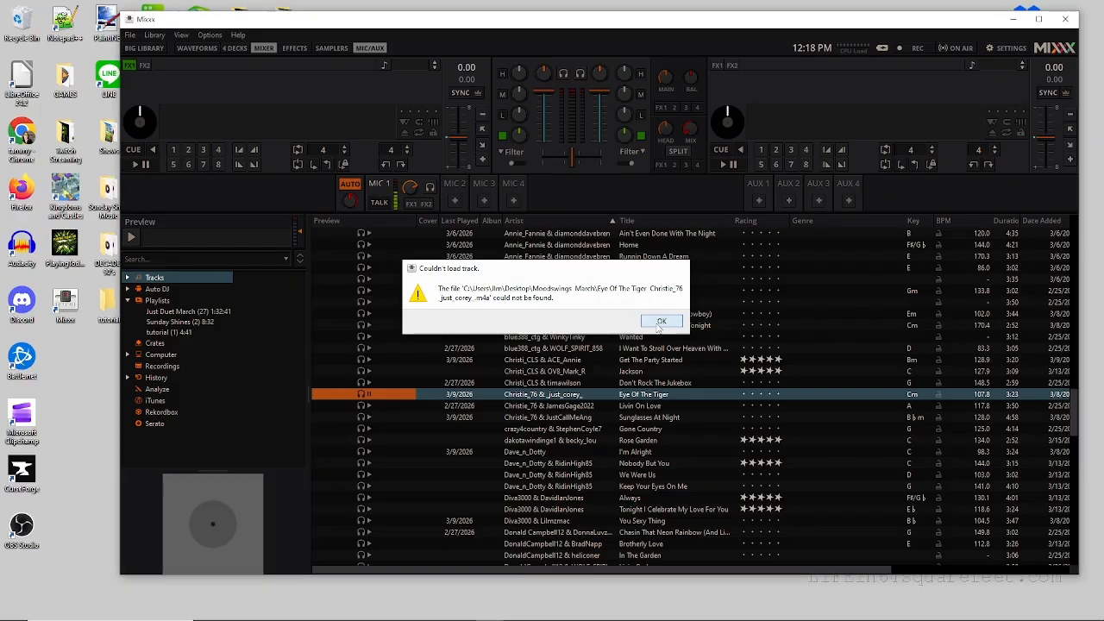
{"action": "left_click", "coordinate": [659, 322]}
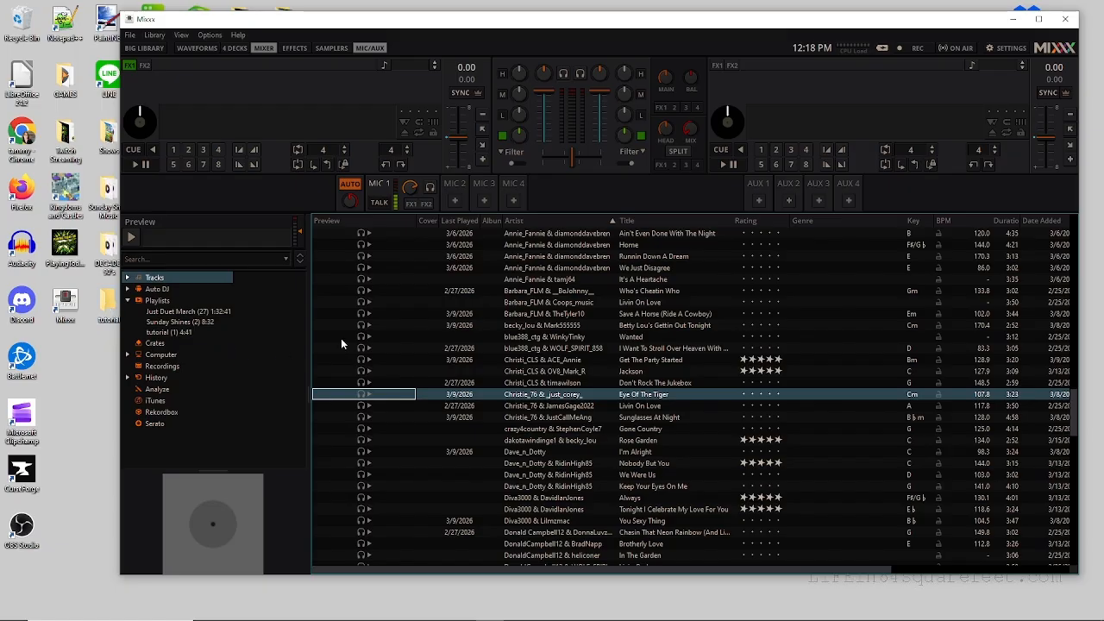
{"action": "left_click", "coordinate": [519, 316]}
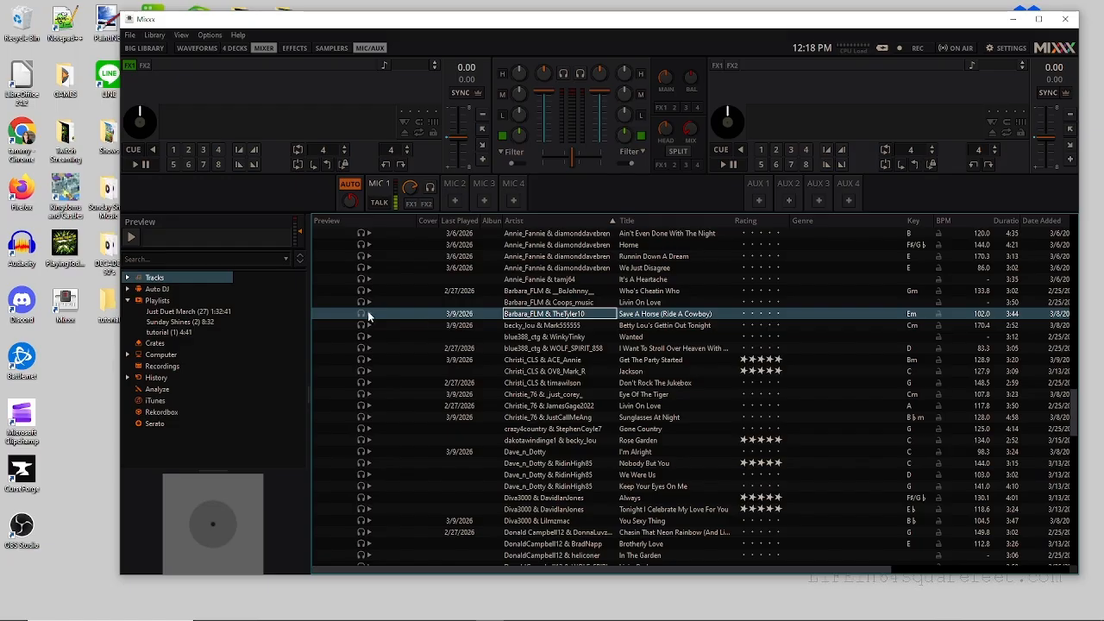
{"action": "left_click", "coordinate": [368, 313]}
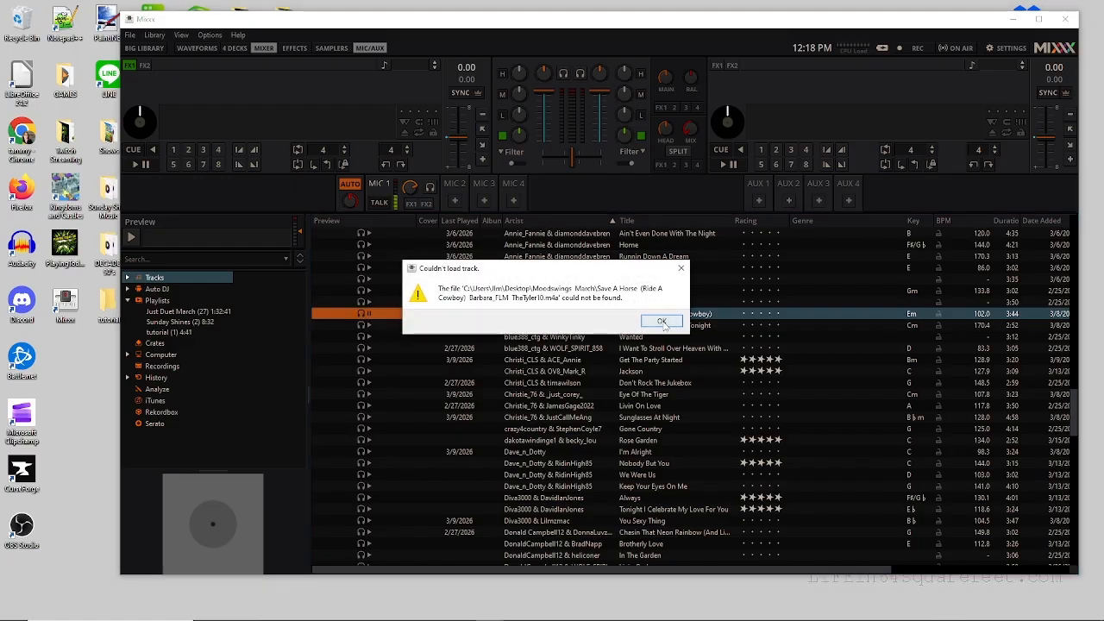
{"action": "left_click", "coordinate": [645, 325]}
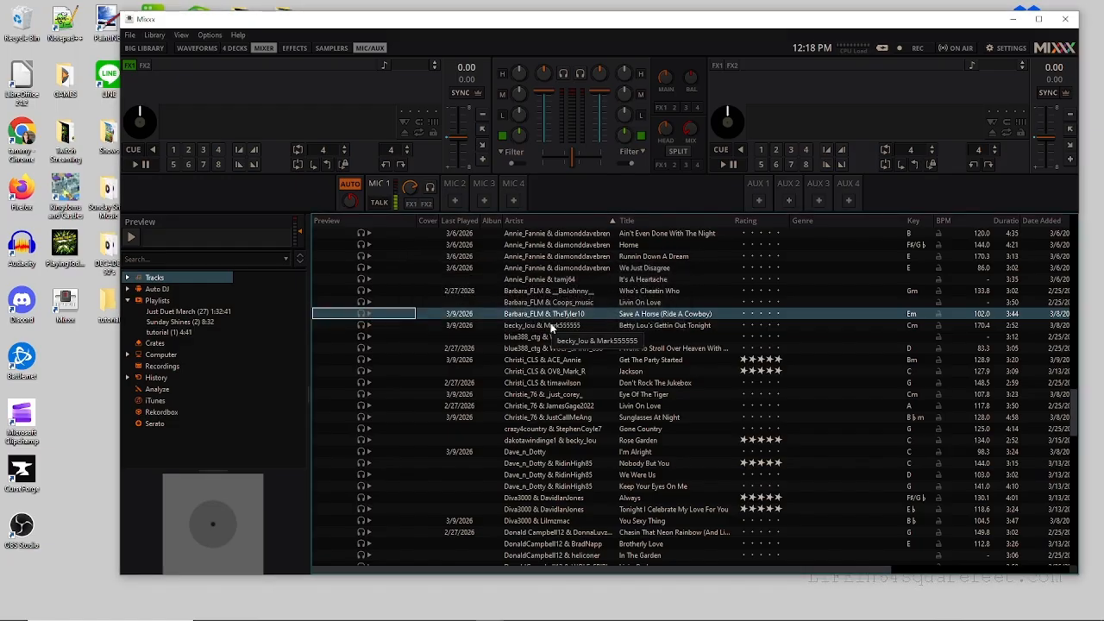
View the Playlists overview and the library's Tracks section with its Missing Tracks and Hidden Tracks entries.
{"action": "left_click", "coordinate": [129, 302]}
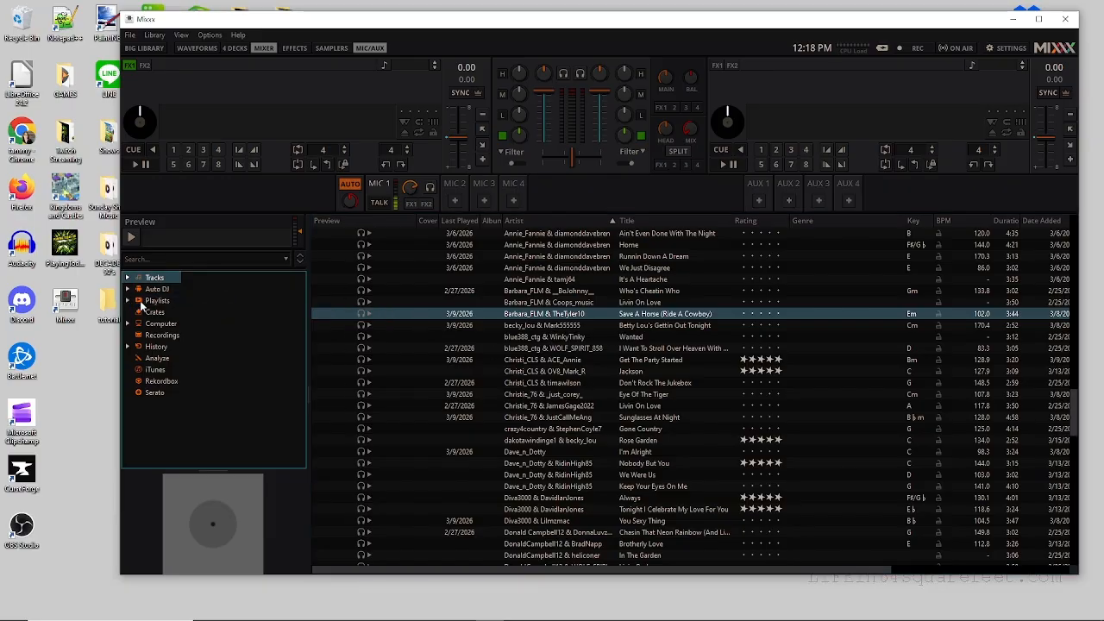
{"action": "left_click", "coordinate": [158, 301]}
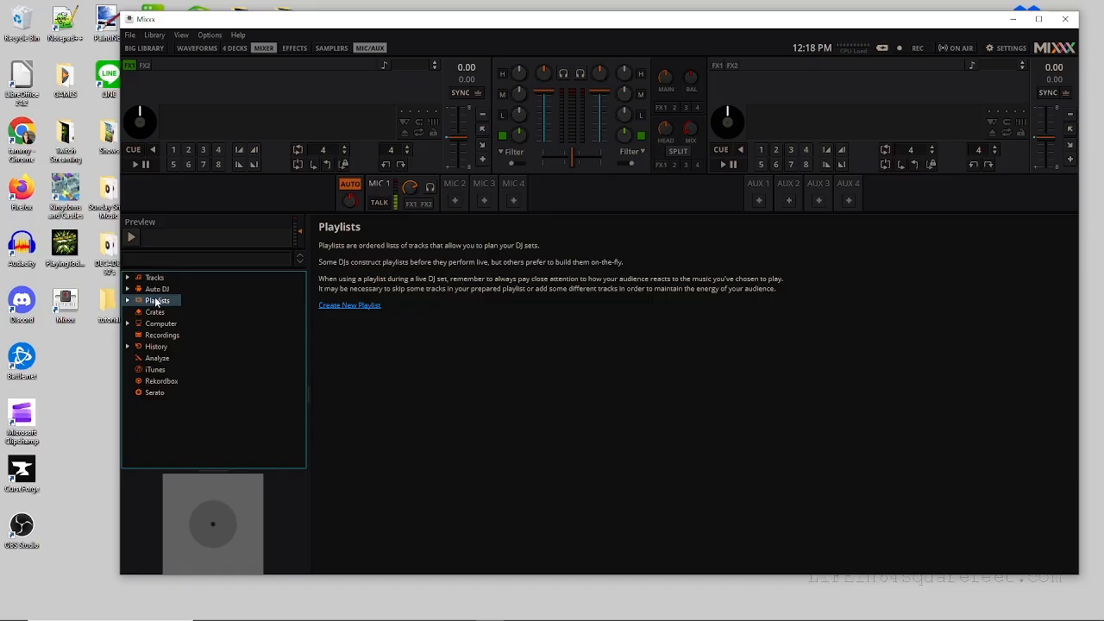
{"action": "left_click", "coordinate": [127, 278]}
{"action": "left_click", "coordinate": [154, 278]}
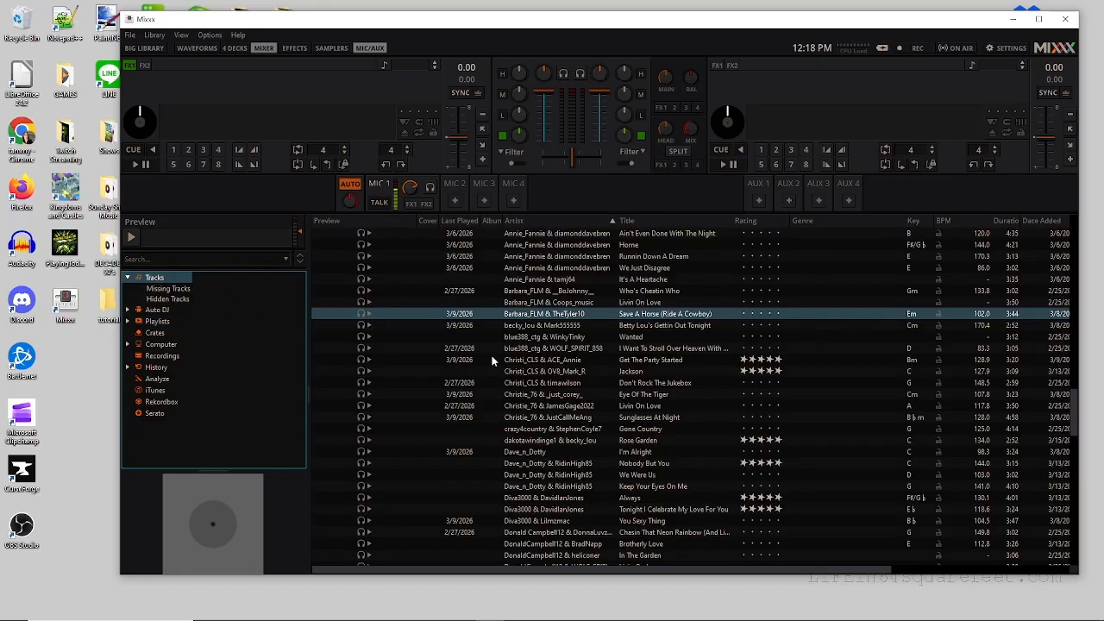
{"action": "left_click", "coordinate": [127, 278]}
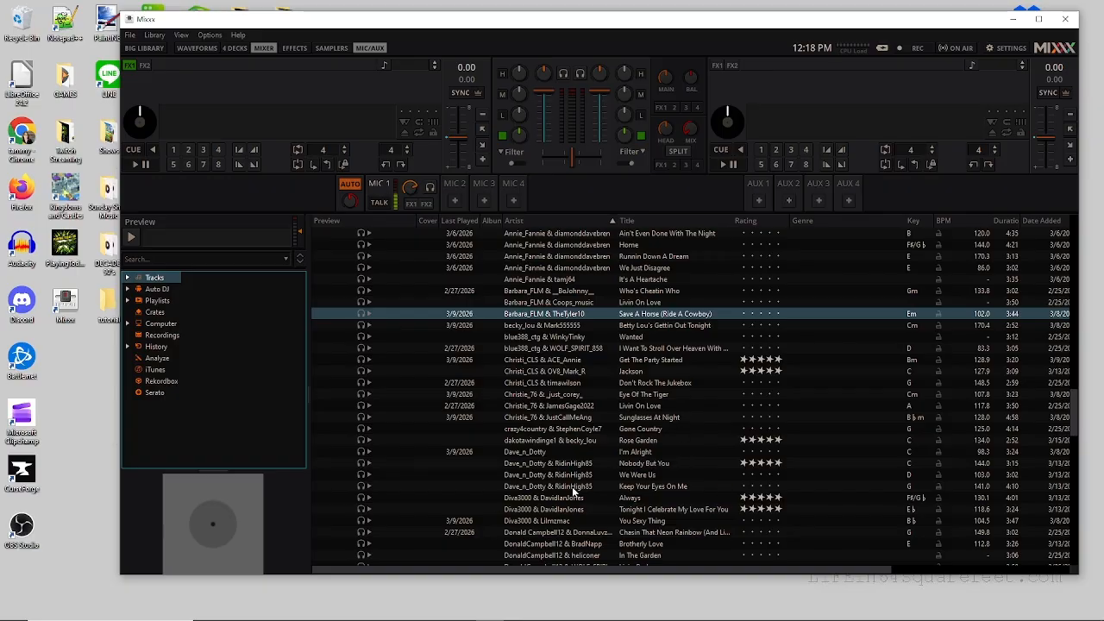
Compare the contents of the tutorial and Just Duet March playlists with the full track library.
{"action": "left_click", "coordinate": [127, 300]}
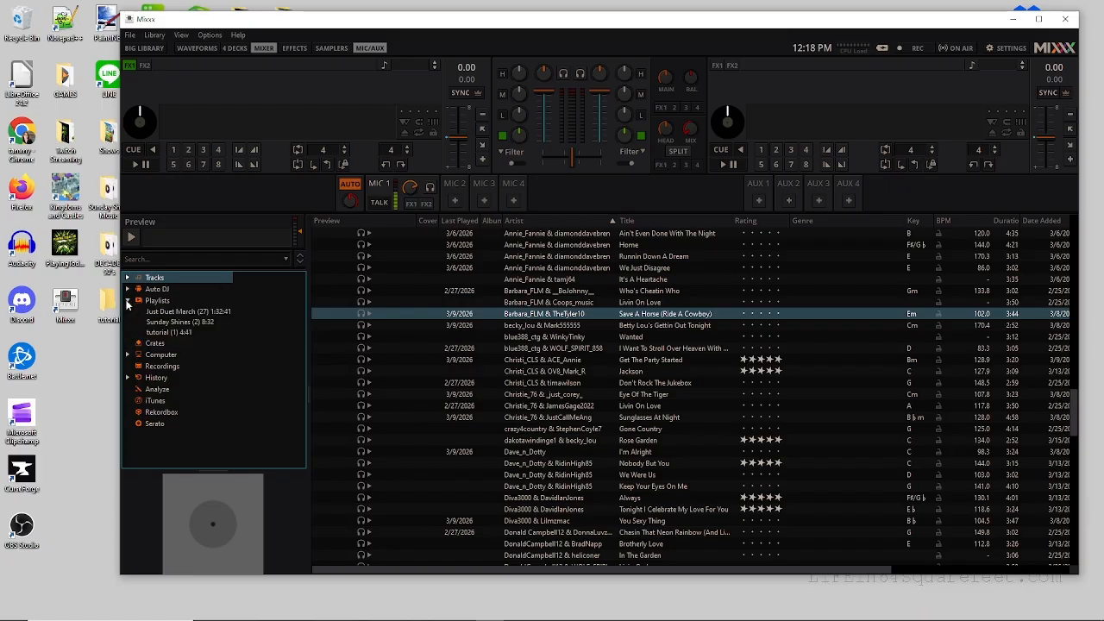
{"action": "left_click", "coordinate": [164, 332]}
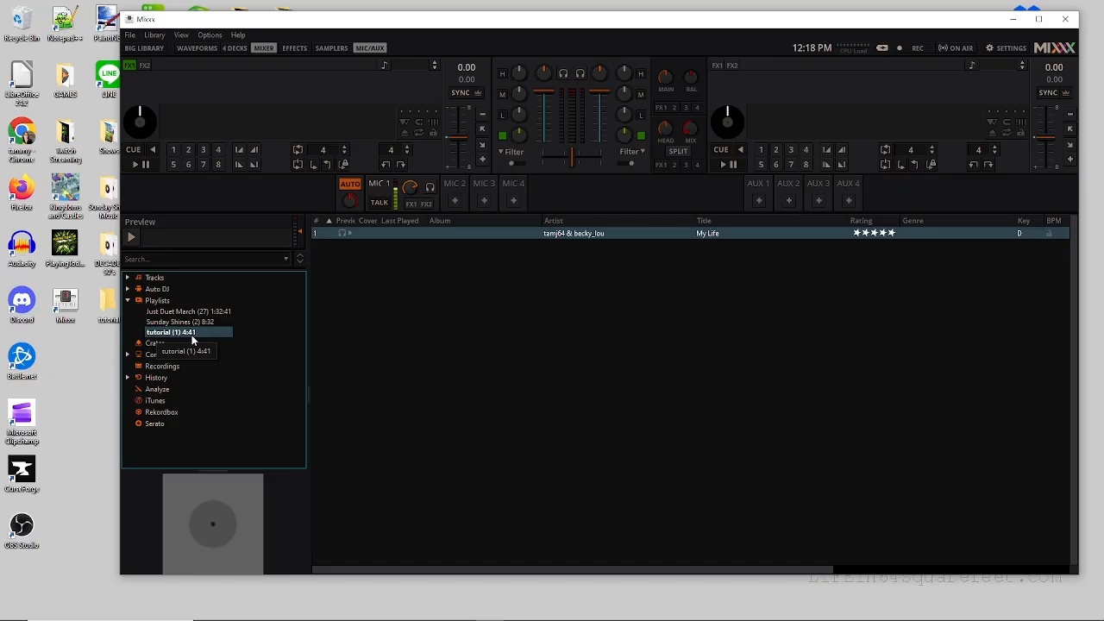
{"action": "left_click", "coordinate": [175, 313]}
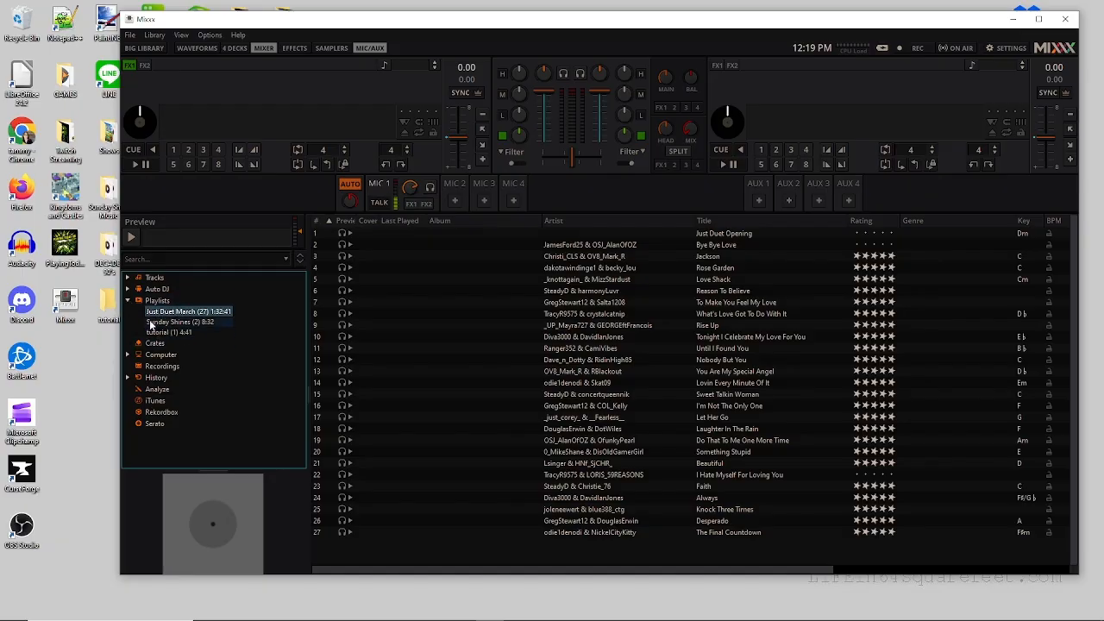
{"action": "left_click", "coordinate": [128, 300]}
{"action": "left_click", "coordinate": [154, 279]}
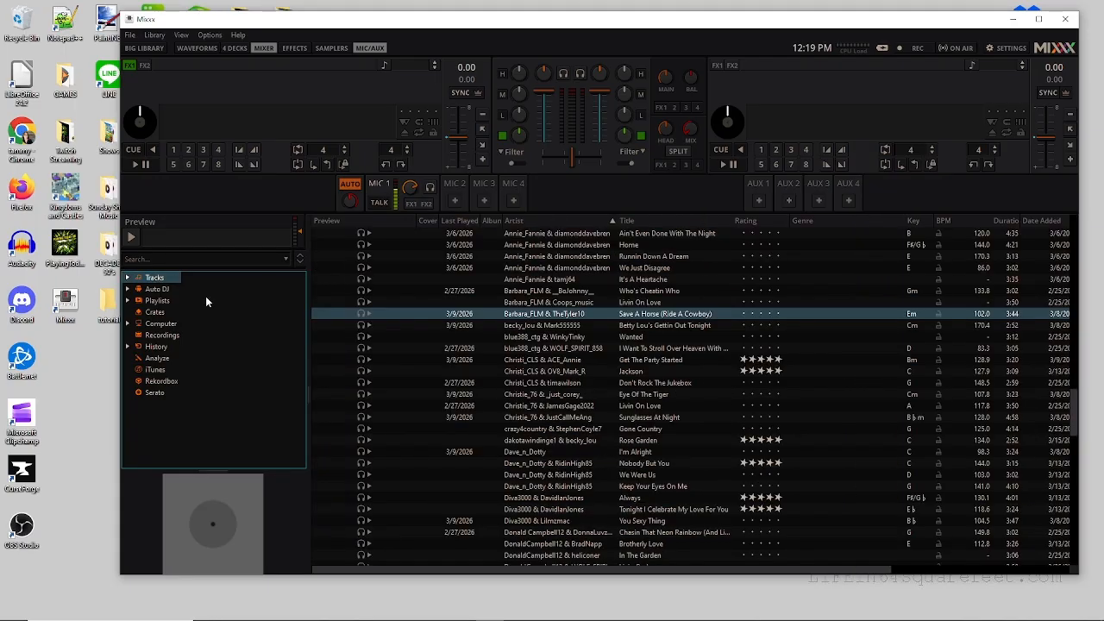
Reopen the tutorial playlist, select the My Life track, and start recording the mix.
{"action": "left_click", "coordinate": [128, 301]}
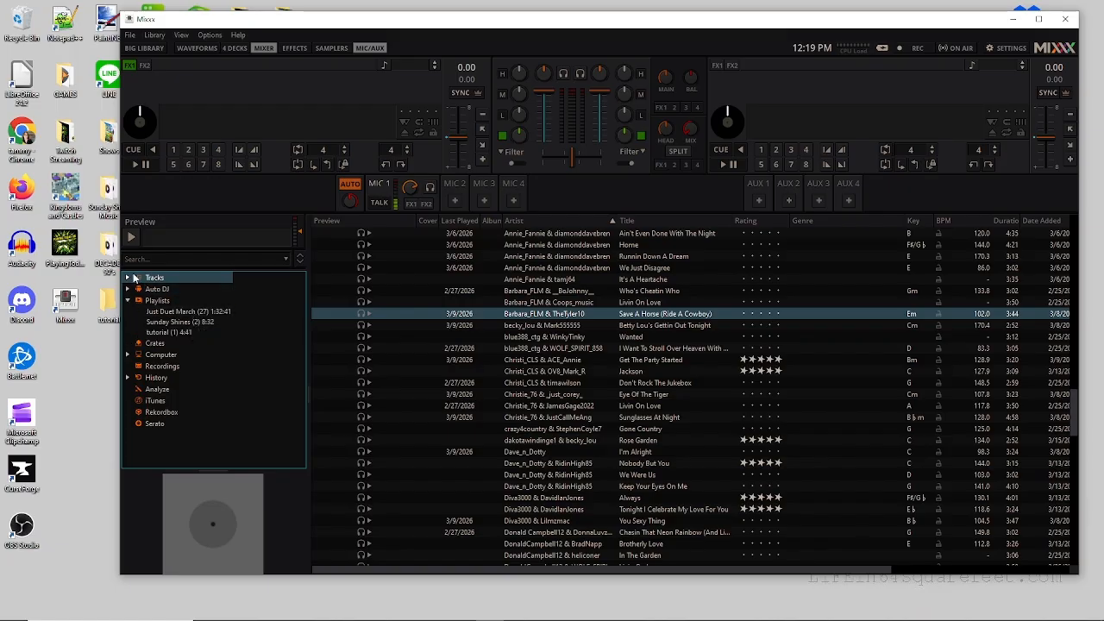
{"action": "left_click", "coordinate": [165, 332]}
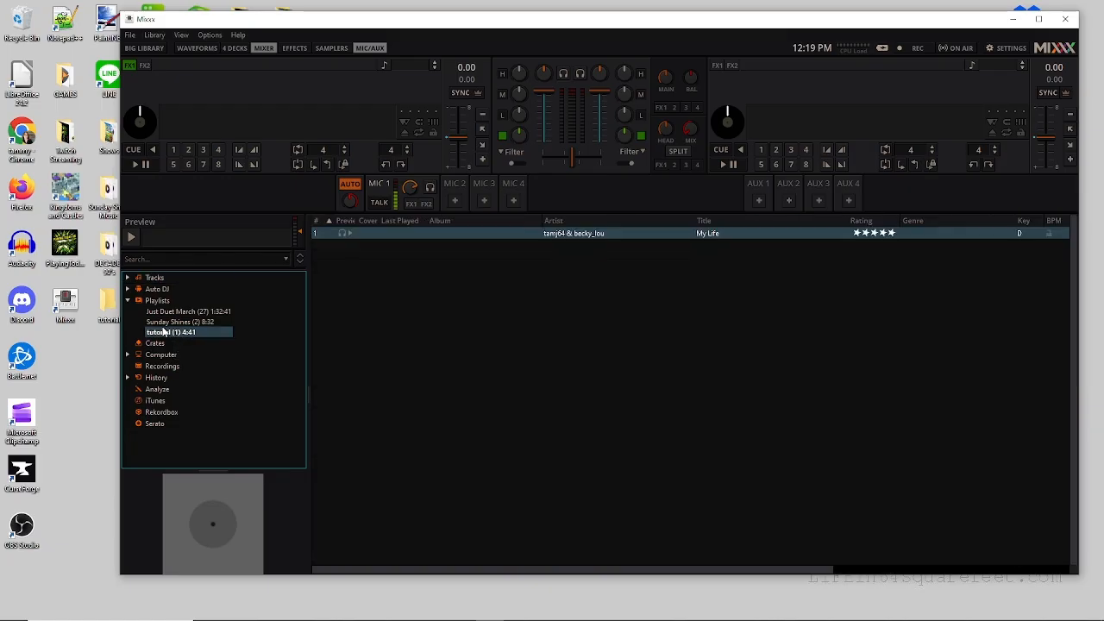
{"action": "left_click", "coordinate": [578, 237]}
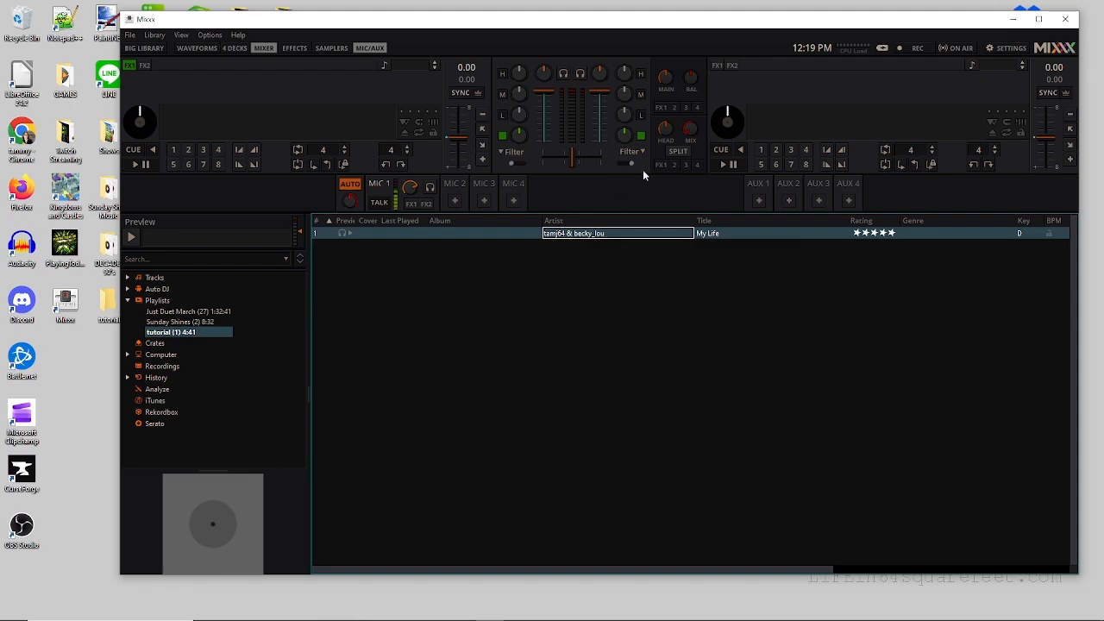
{"action": "left_click", "coordinate": [919, 48]}
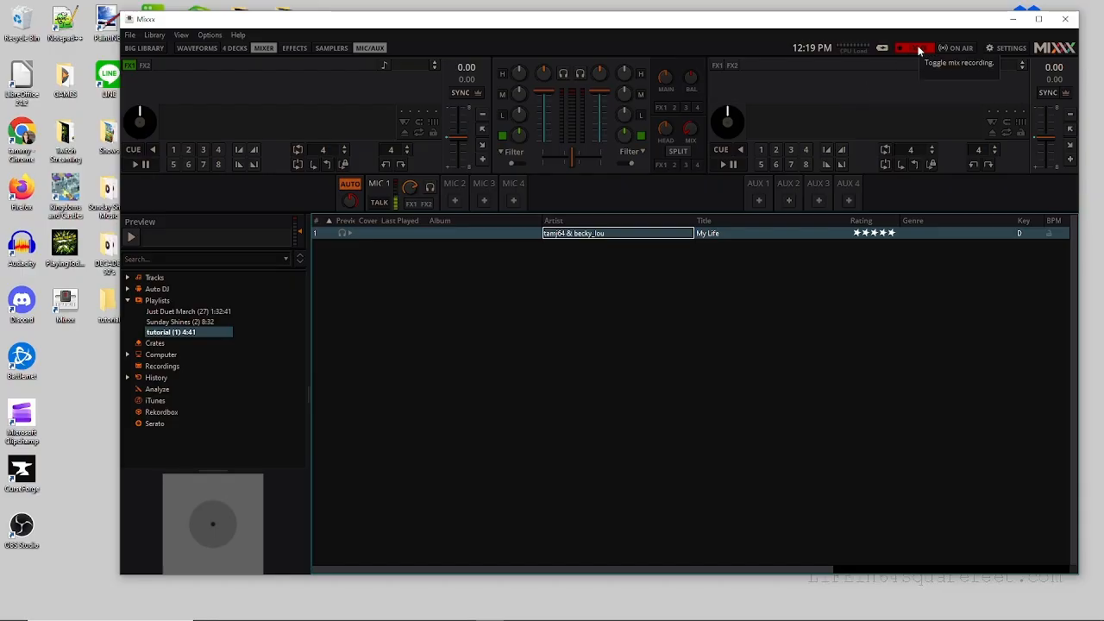
Load My Life from the tutorial playlist onto deck 1 and play it.
{"action": "left_click_drag", "start_coordinate": [569, 234], "coordinate": [263, 123]}
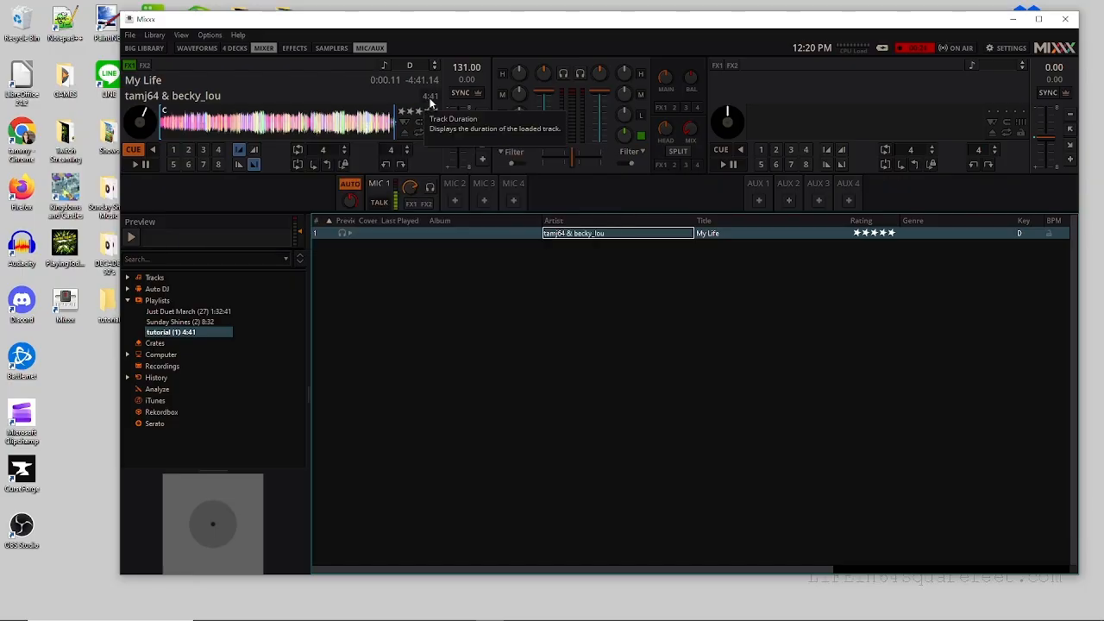
{"action": "left_click", "coordinate": [135, 163]}
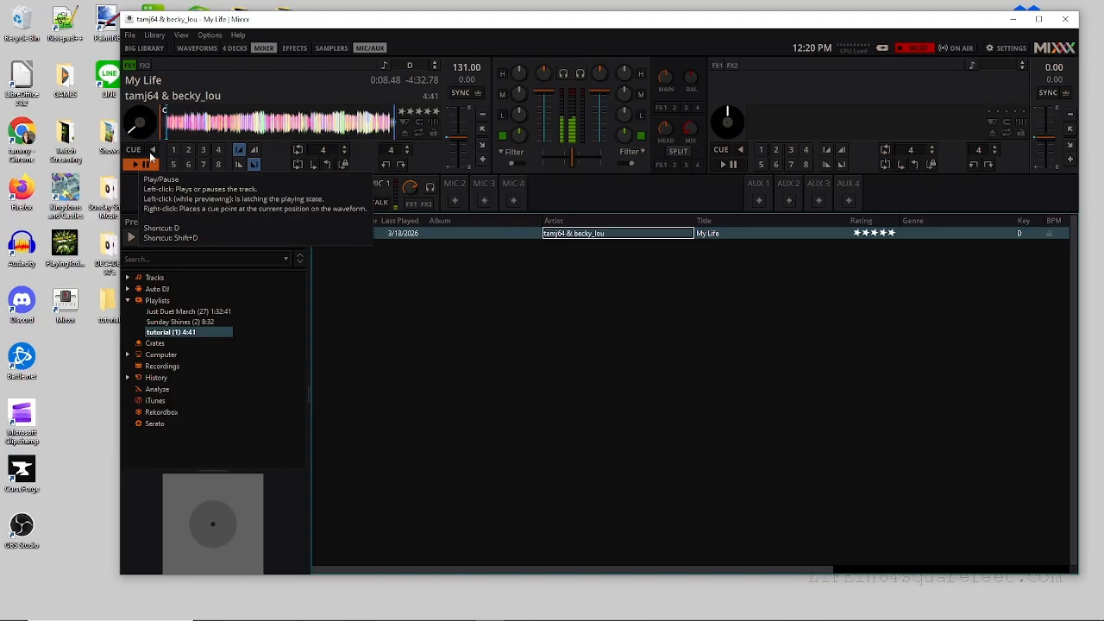
Enable headphone monitoring for both decks, test toggling it off, and leave it on for both.
{"action": "left_click", "coordinate": [564, 75]}
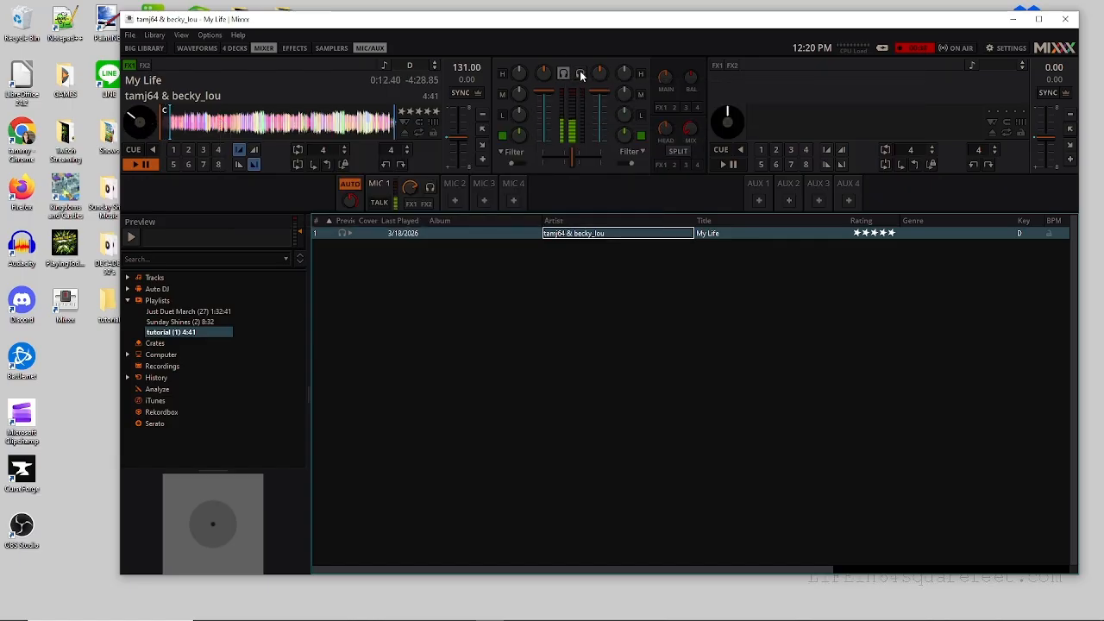
{"action": "left_click", "coordinate": [580, 73]}
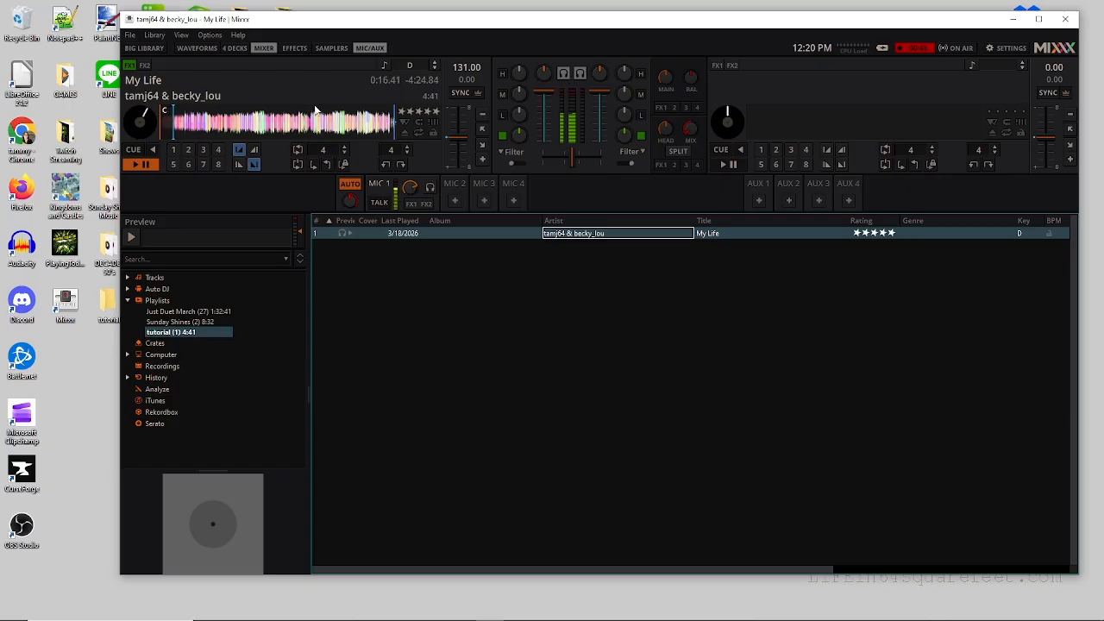
{"action": "left_click", "coordinate": [564, 74]}
{"action": "left_click", "coordinate": [578, 76]}
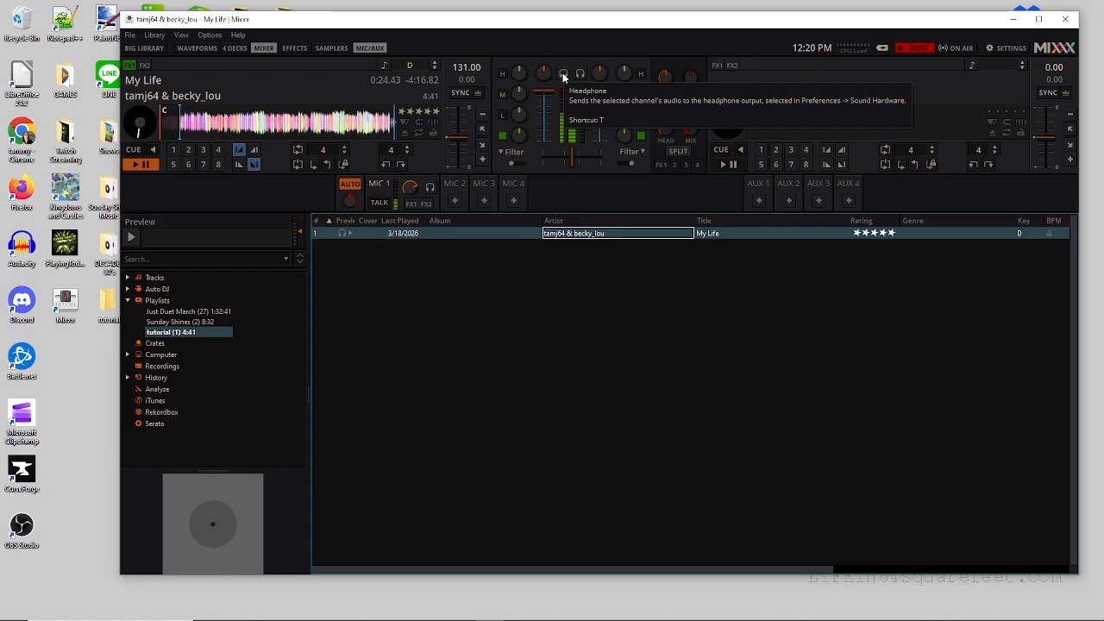
{"action": "left_click", "coordinate": [562, 72]}
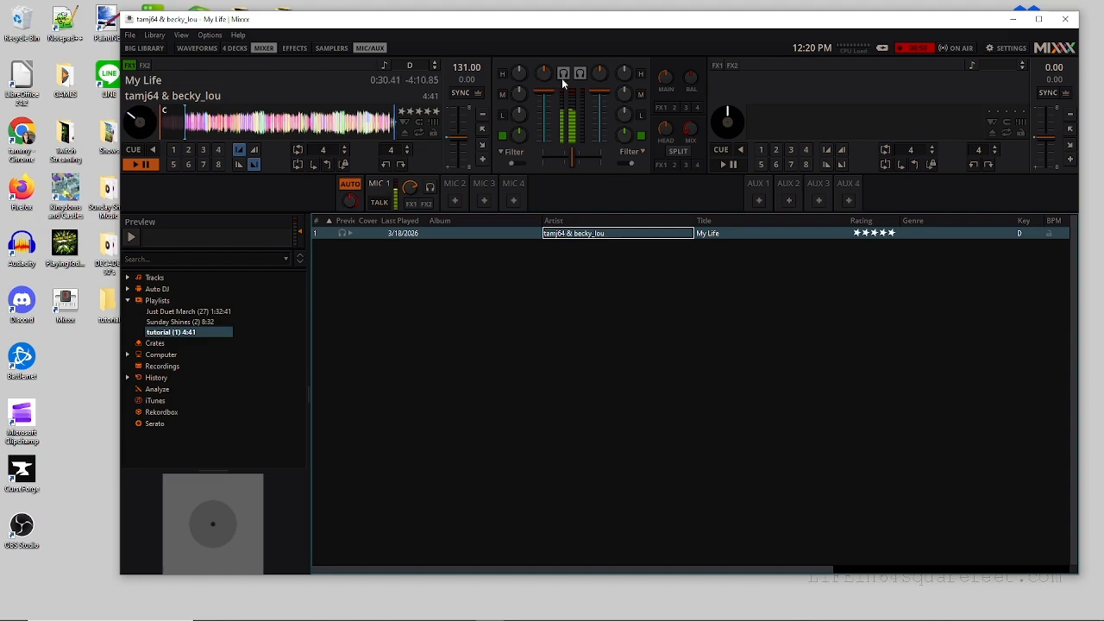
Raise deck 1's gain while My Life is playing and pause the track.
{"action": "left_click", "coordinate": [138, 164]}
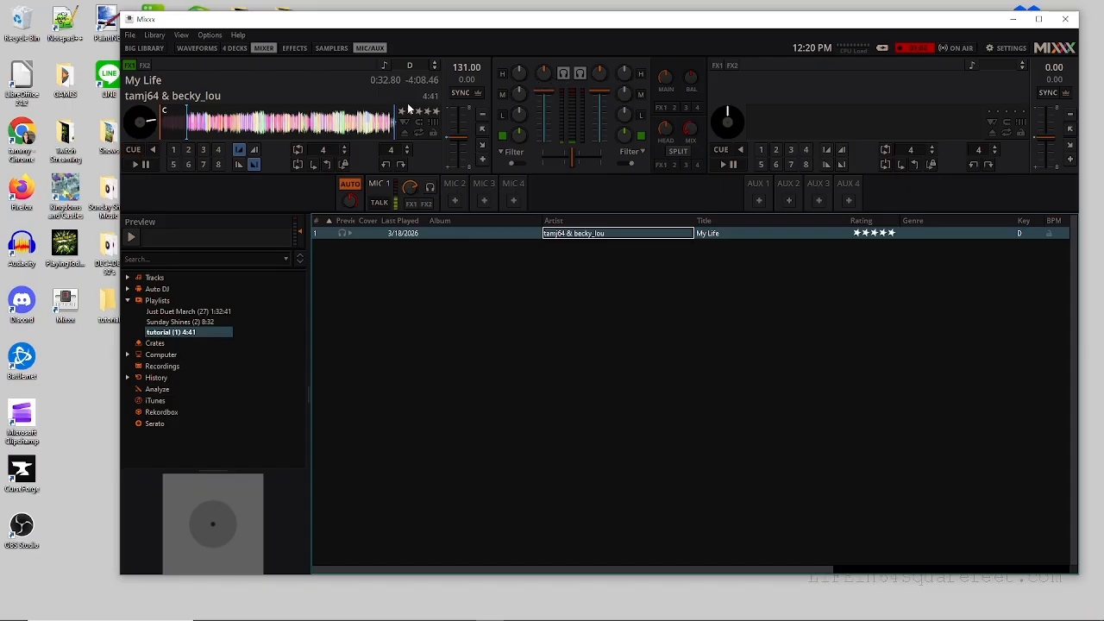
{"action": "left_click", "coordinate": [138, 164]}
{"action": "mouse_move", "coordinate": [543, 69]}
{"action": "left_mouse_down"}
{"action": "mouse_move", "coordinate": [543, 35]}
{"action": "mouse_move", "coordinate": [543, 59]}
{"action": "left_mouse_up"}
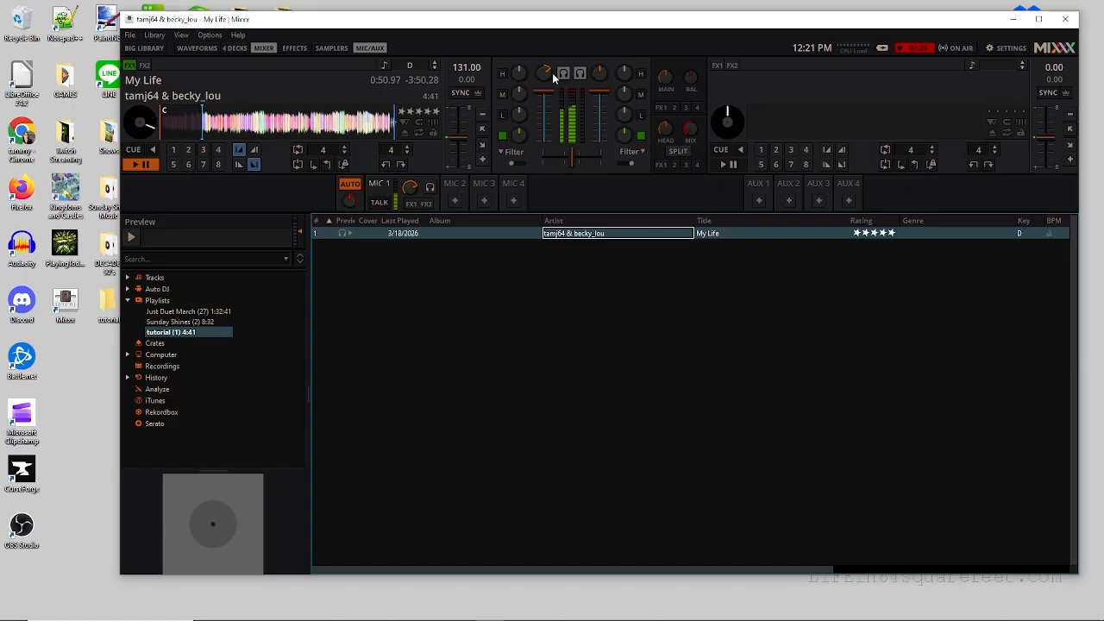
{"action": "left_click", "coordinate": [138, 164]}
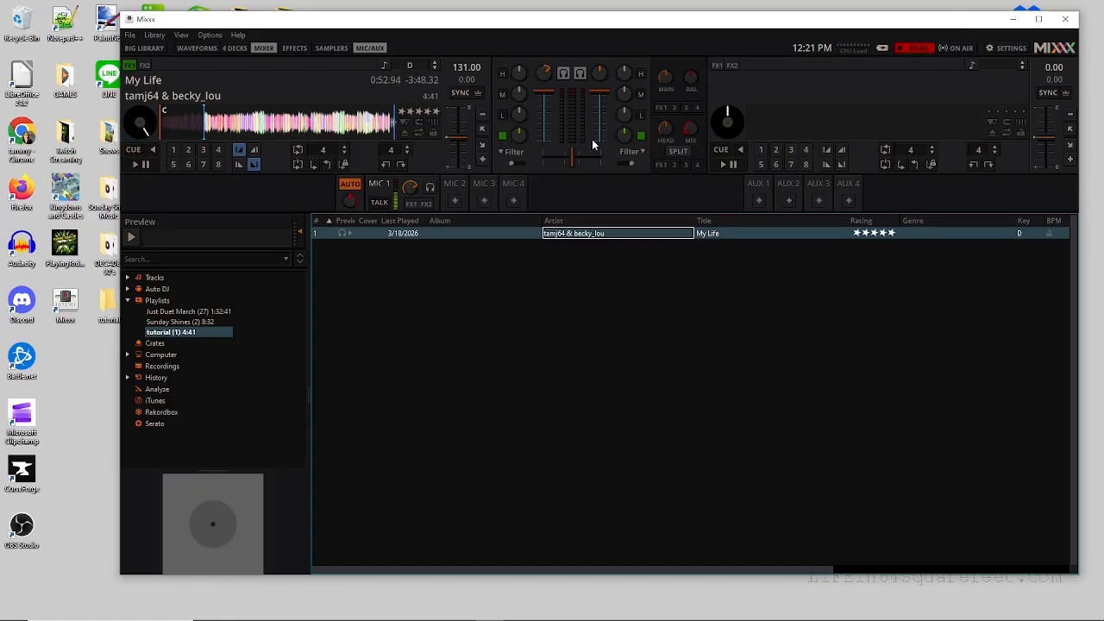
Turn on microphone 1 talk-over while briefly playing and pausing My Life on deck 1, and switch talk-over off again.
{"action": "left_click", "coordinate": [377, 204]}
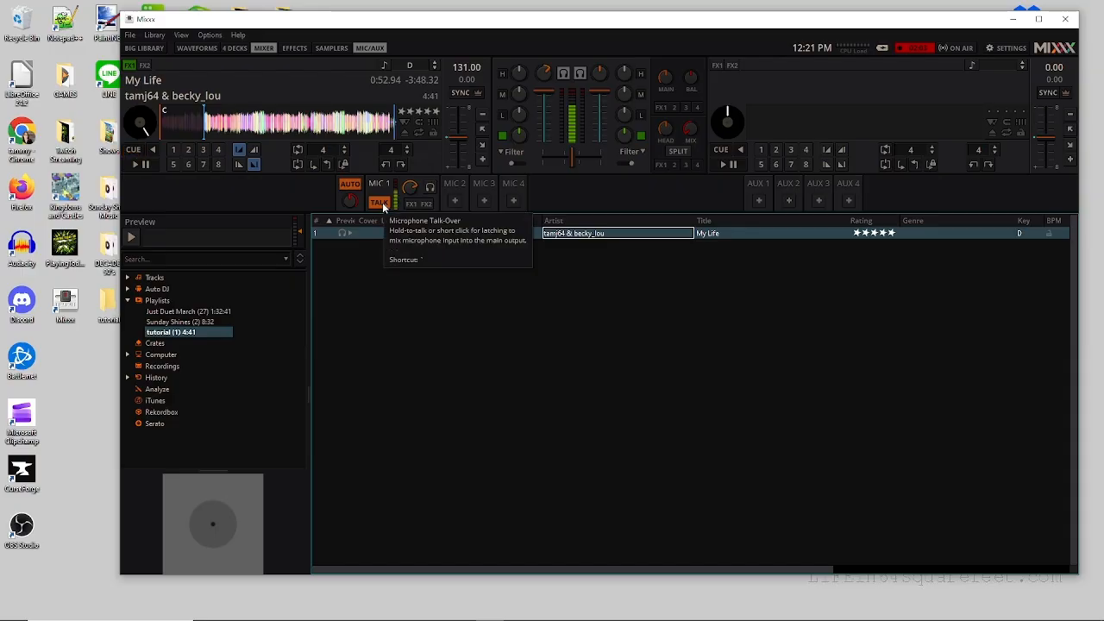
{"action": "left_click", "coordinate": [135, 167]}
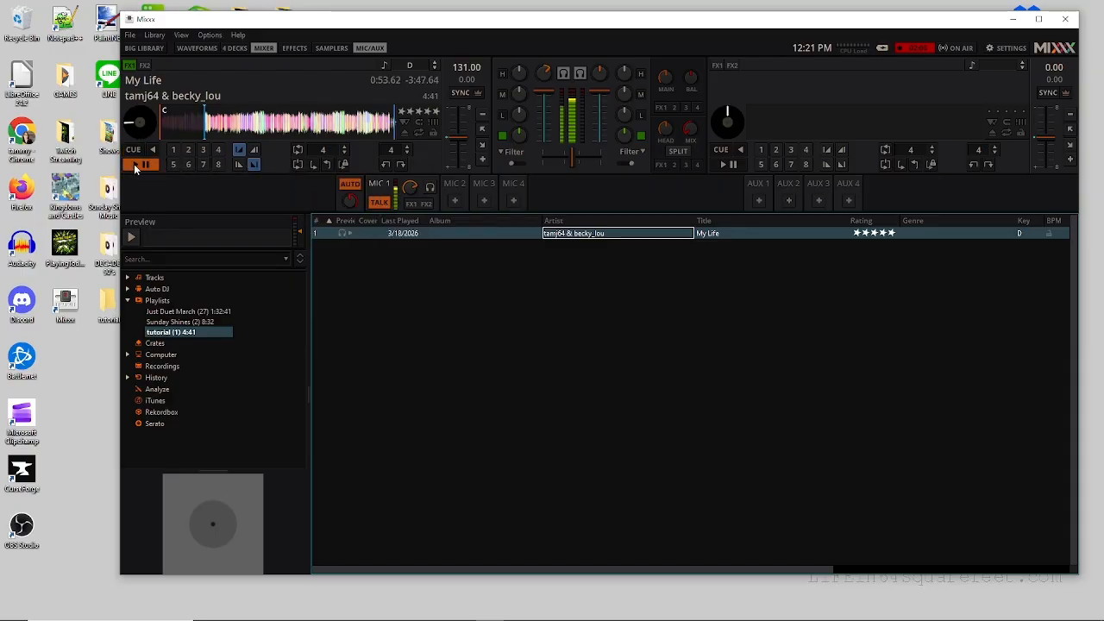
{"action": "left_click", "coordinate": [135, 167]}
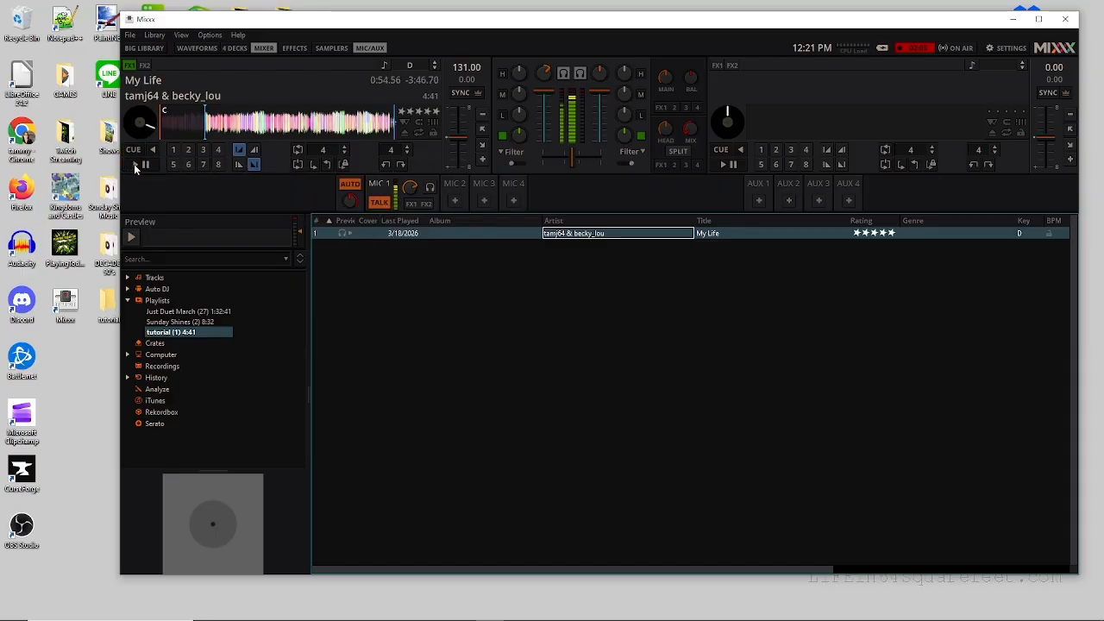
{"action": "left_click", "coordinate": [379, 203]}
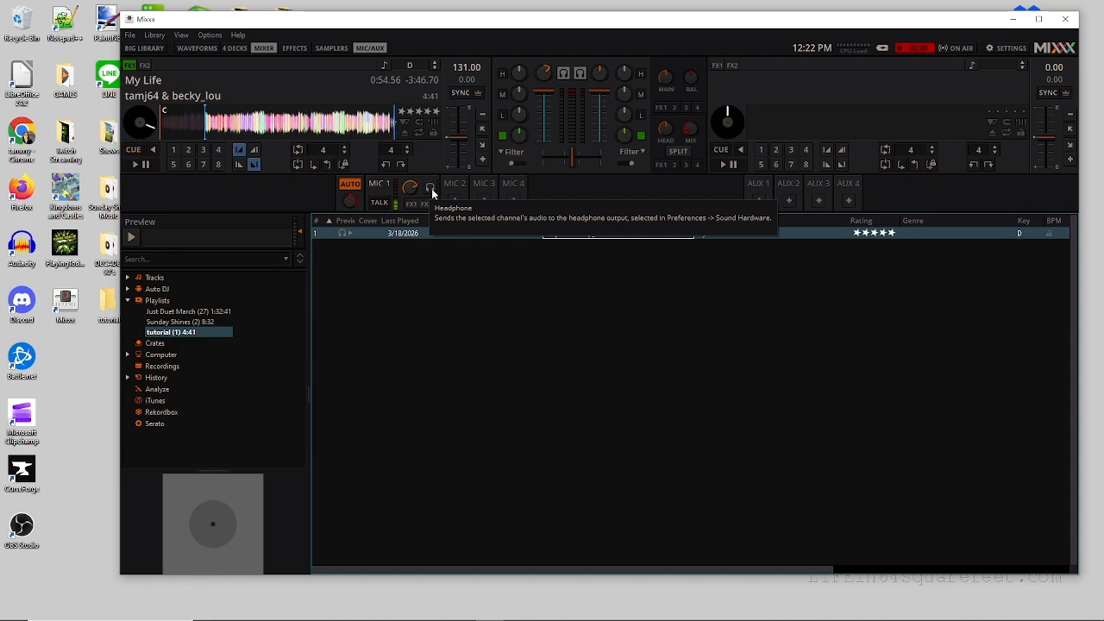
{"action": "left_click", "coordinate": [567, 74]}
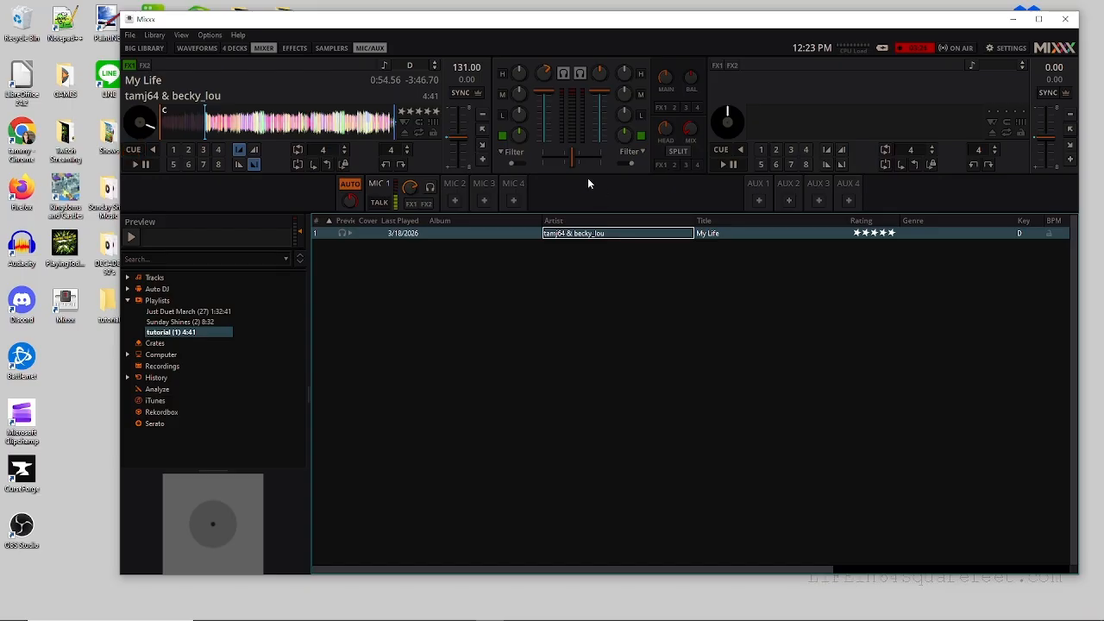
Restart My Life from its cue point, eject it from deck 1, and reload it there from the tutorial playlist.
{"action": "left_click", "coordinate": [136, 152]}
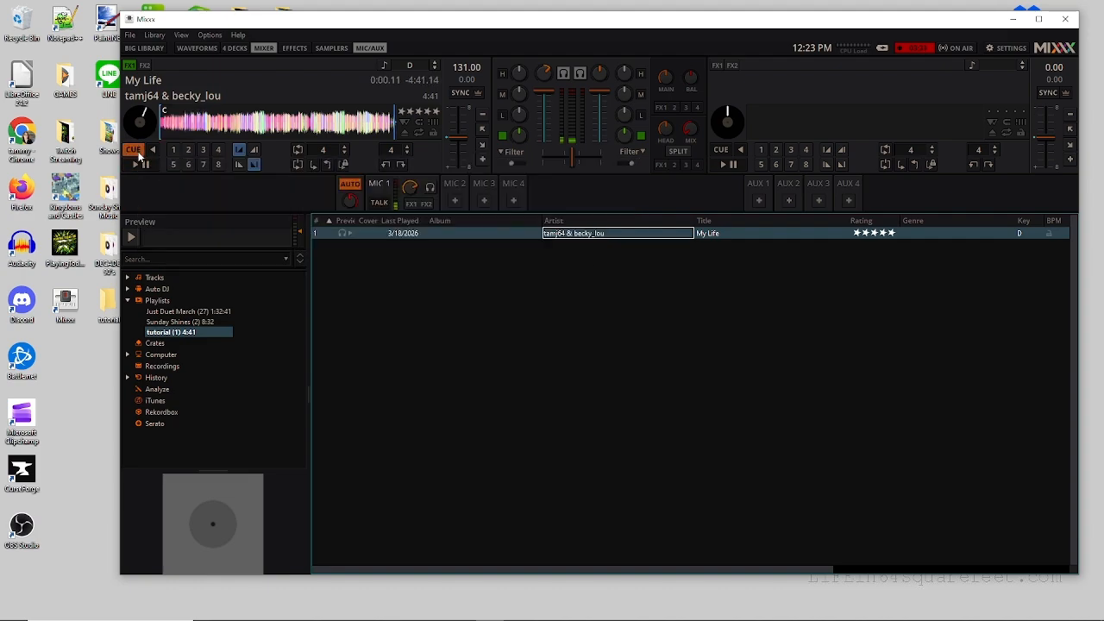
{"action": "left_click", "coordinate": [136, 166]}
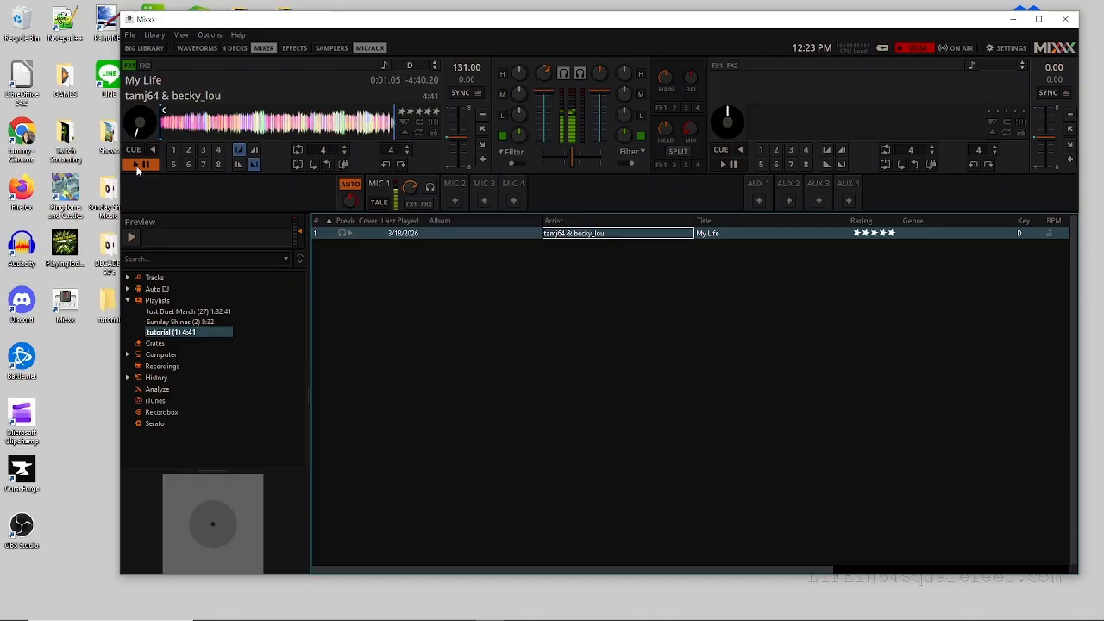
{"action": "left_click", "coordinate": [405, 136]}
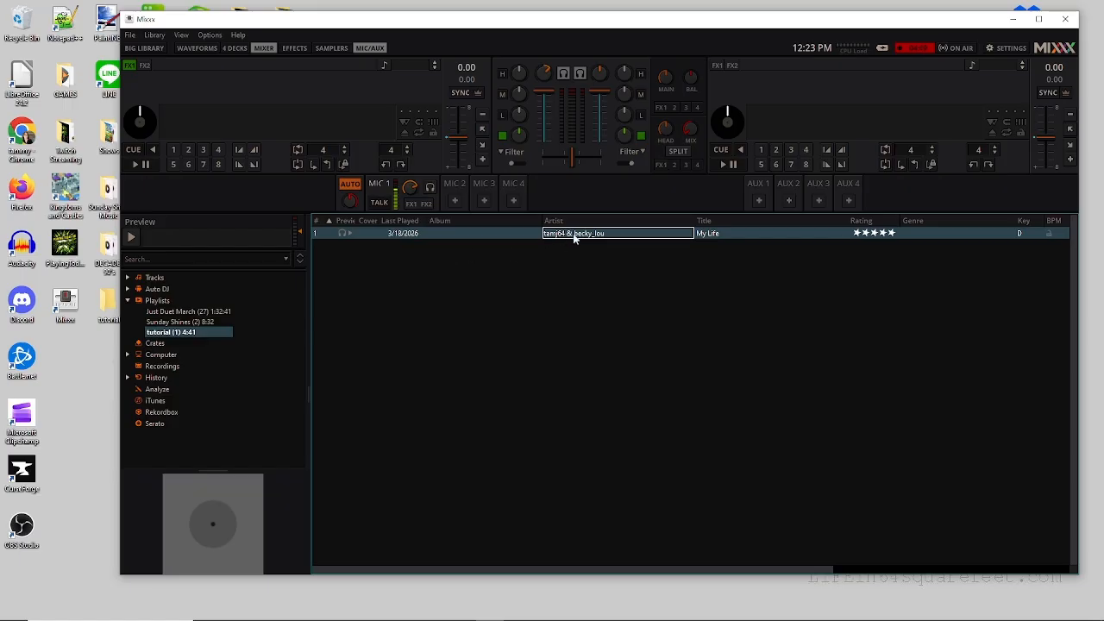
{"action": "left_click_drag", "start_coordinate": [574, 238], "coordinate": [359, 132]}
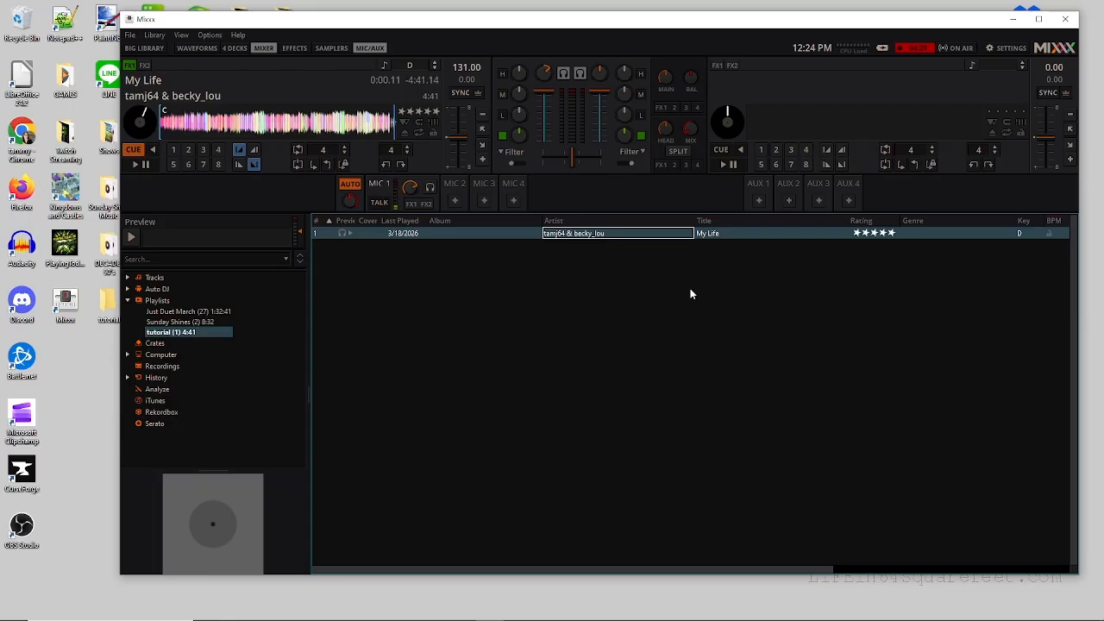
Open the desktop folder 2026 Just Duet and move the 50 Ways To Leave Your Lover file into the tutorial folder.
{"action": "left_click_drag", "start_coordinate": [429, 21], "coordinate": [545, 17]}
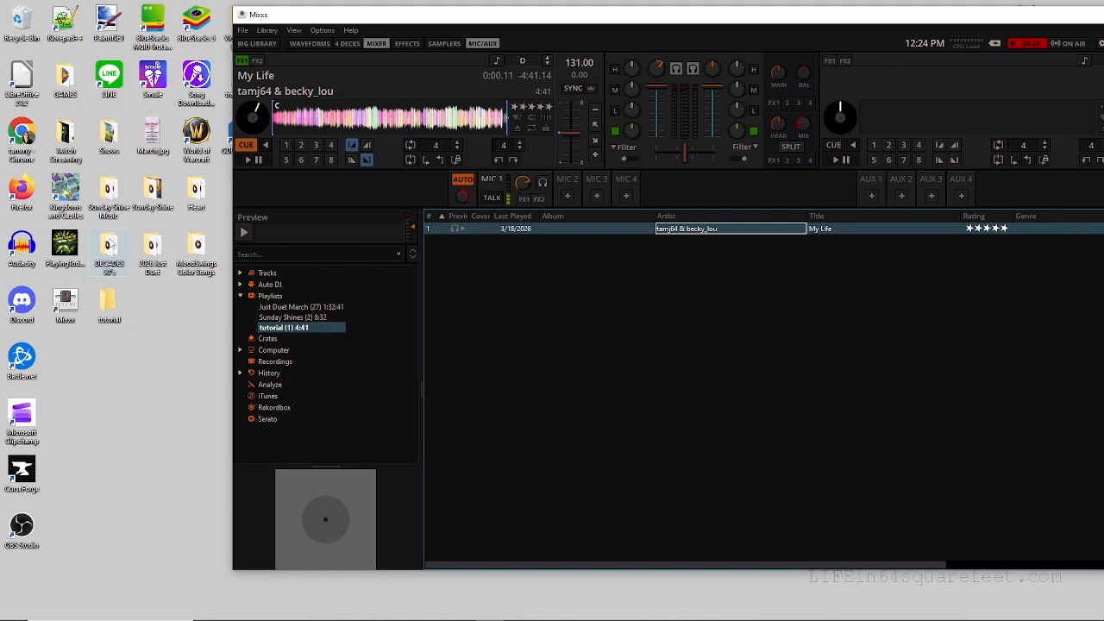
{"action": "double_click", "coordinate": [152, 247]}
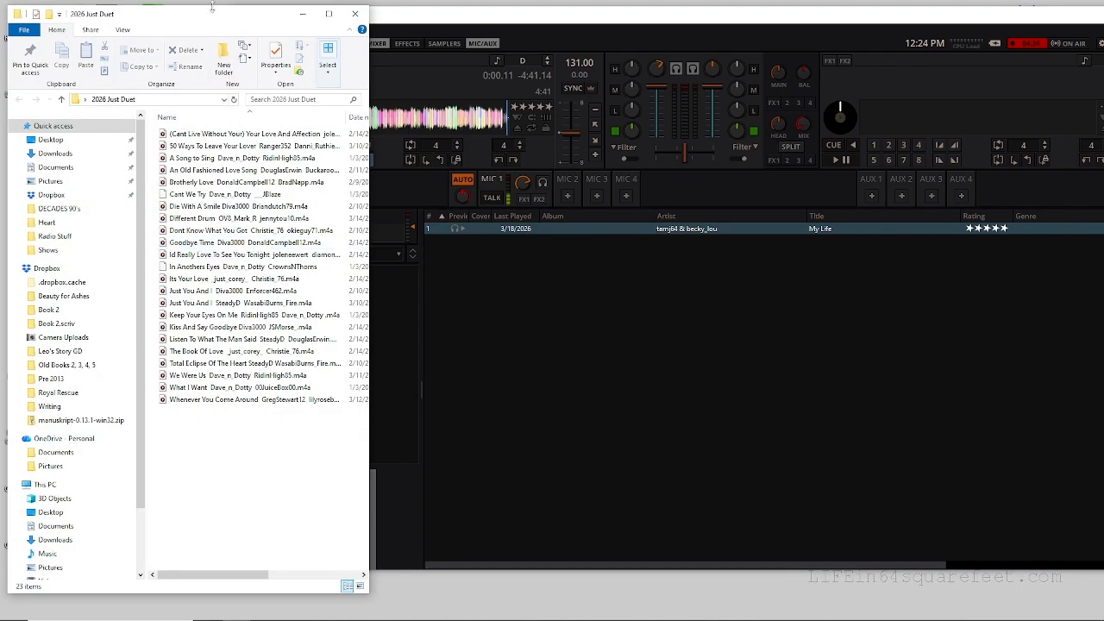
{"action": "left_click_drag", "start_coordinate": [171, 17], "coordinate": [395, 19]}
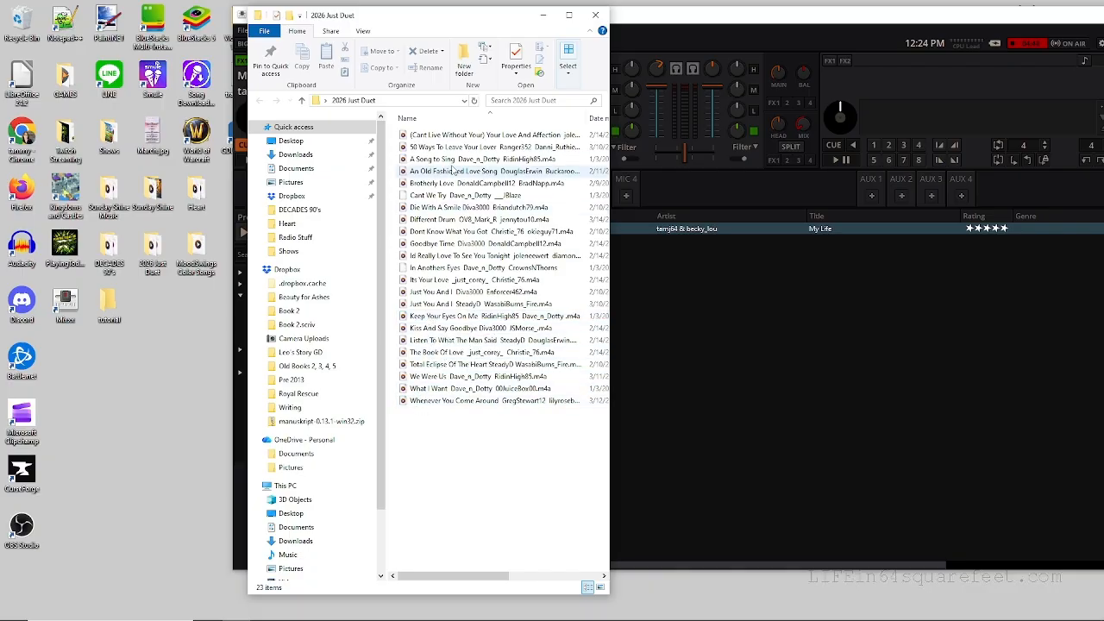
{"action": "left_click", "coordinate": [448, 147]}
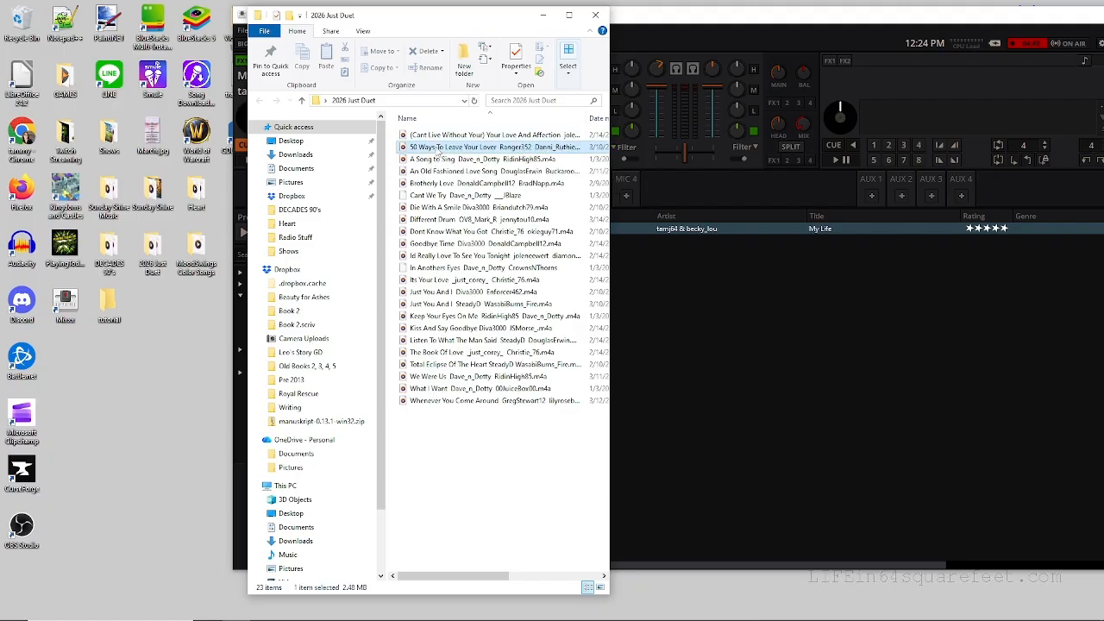
{"action": "left_click_drag", "start_coordinate": [432, 157], "coordinate": [105, 309]}
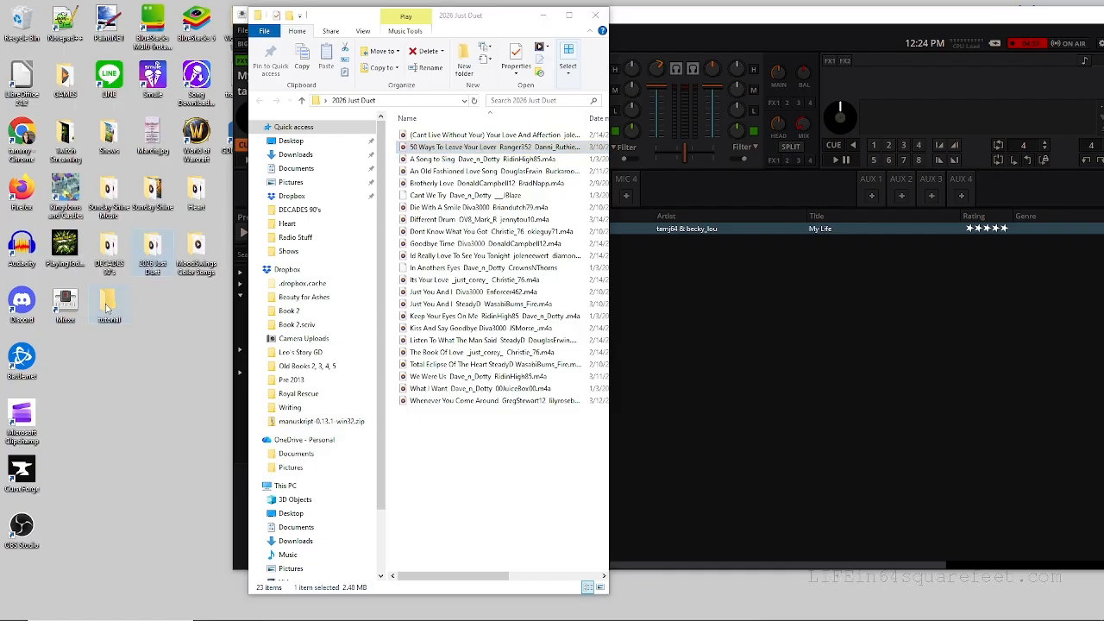
Add the 50 Ways To Leave Your Lover file from the tutorial folder to the tutorial playlist and close the folder window.
{"action": "left_click", "coordinate": [595, 15]}
{"action": "double_click", "coordinate": [105, 309]}
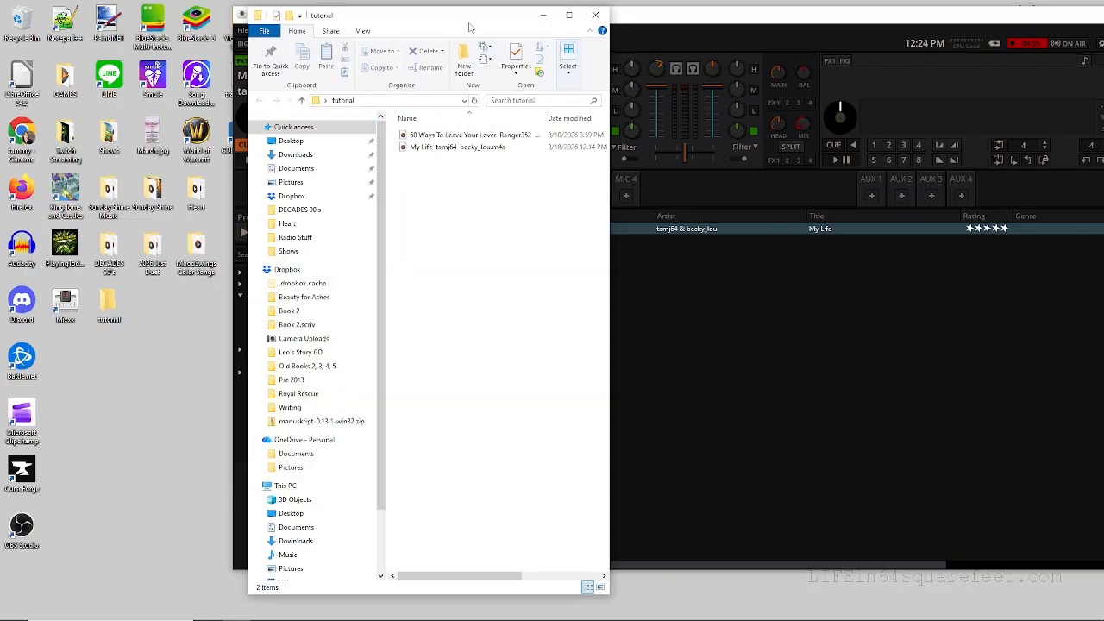
{"action": "left_click_drag", "start_coordinate": [469, 27], "coordinate": [250, 25]}
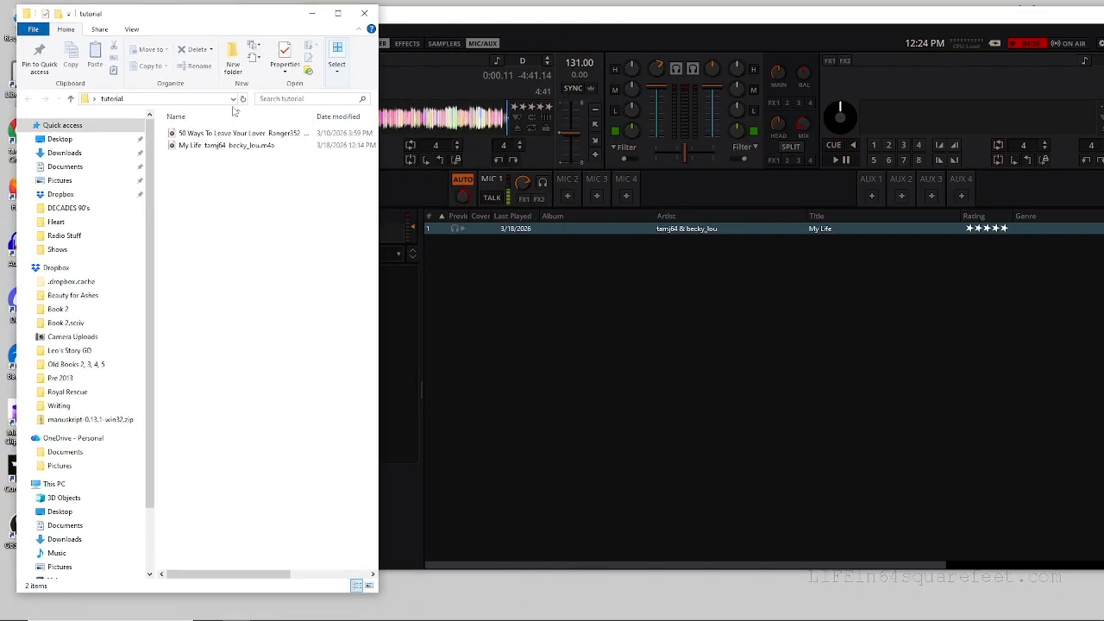
{"action": "left_click", "coordinate": [200, 135]}
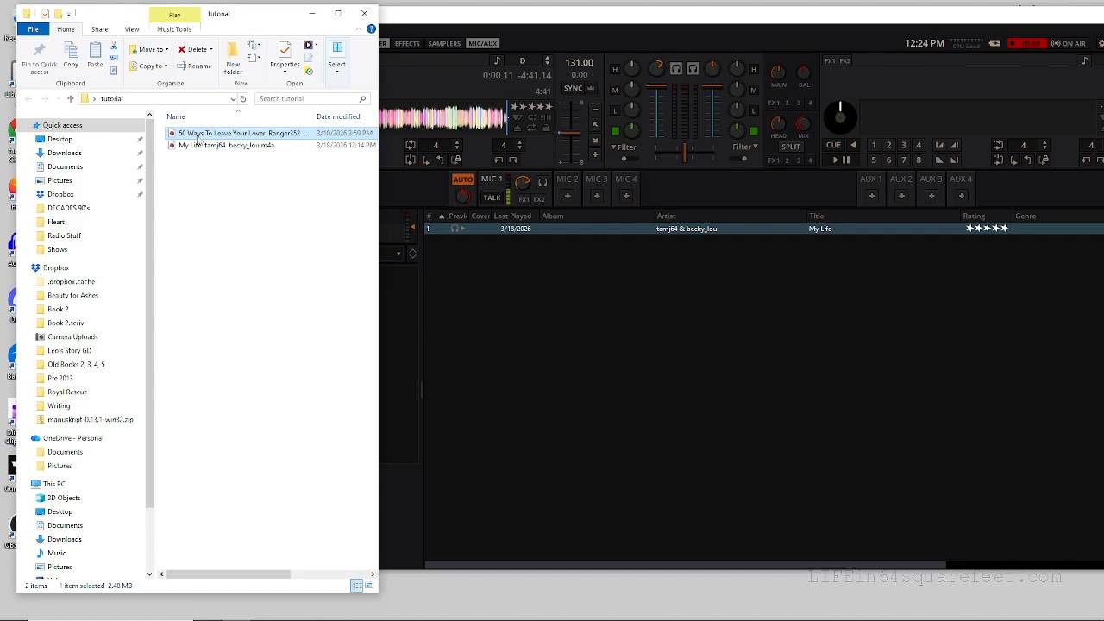
{"action": "left_click_drag", "start_coordinate": [200, 135], "coordinate": [529, 239]}
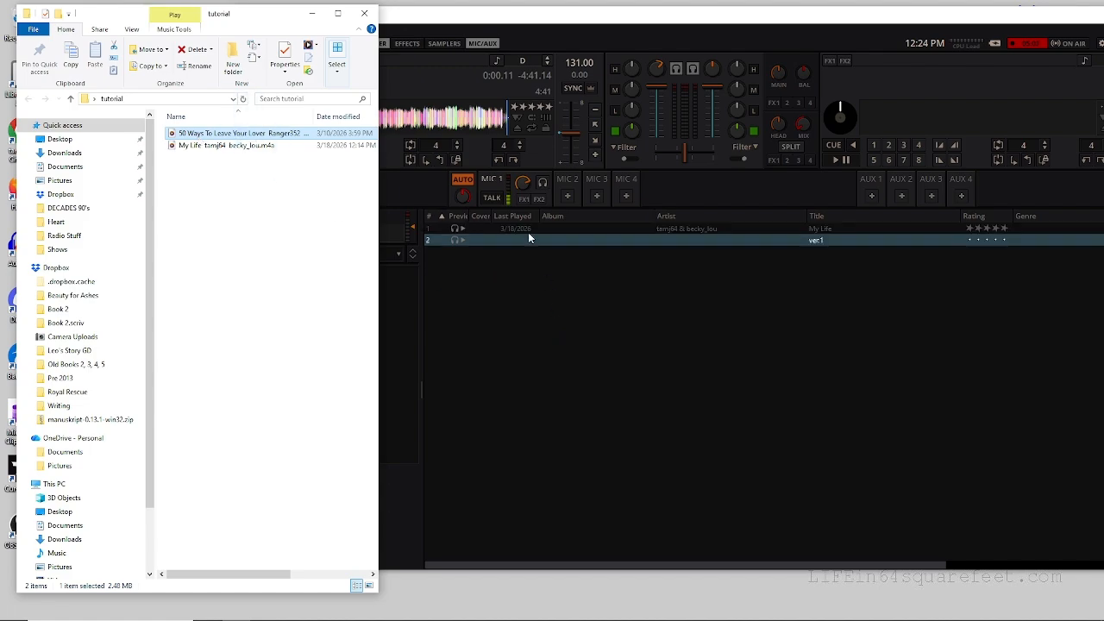
{"action": "left_click", "coordinate": [364, 13]}
{"action": "left_click_drag", "start_coordinate": [445, 17], "coordinate": [337, 22]}
Check the properties of the playlist's second track, ver:1, and load it onto deck 2.
{"action": "left_click", "coordinate": [703, 246]}
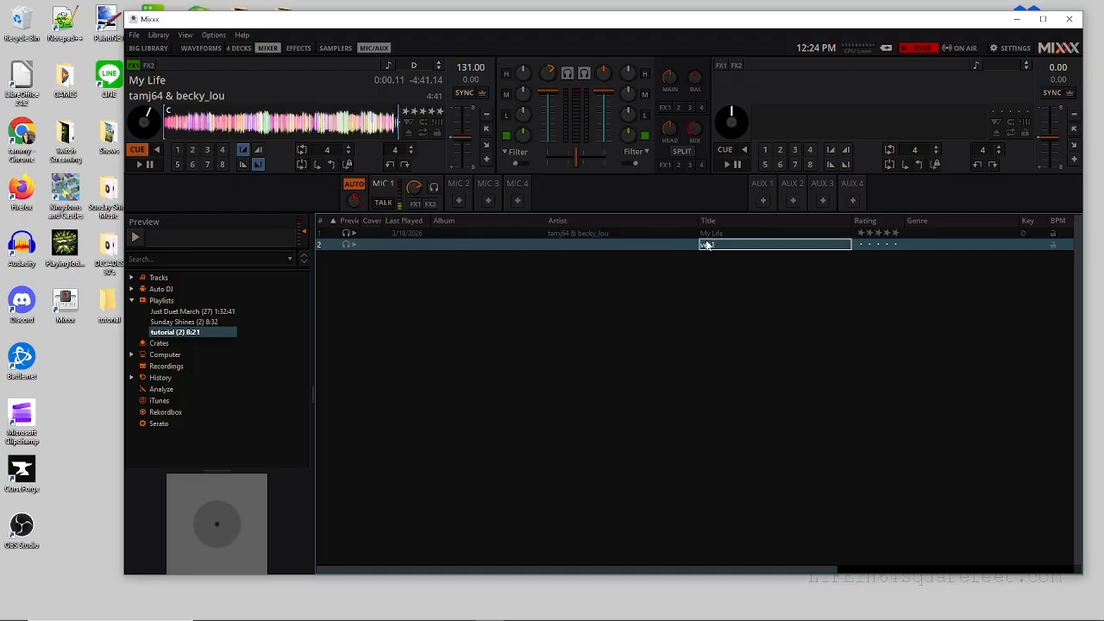
{"action": "right_click", "coordinate": [704, 246]}
{"action": "left_click", "coordinate": [722, 524]}
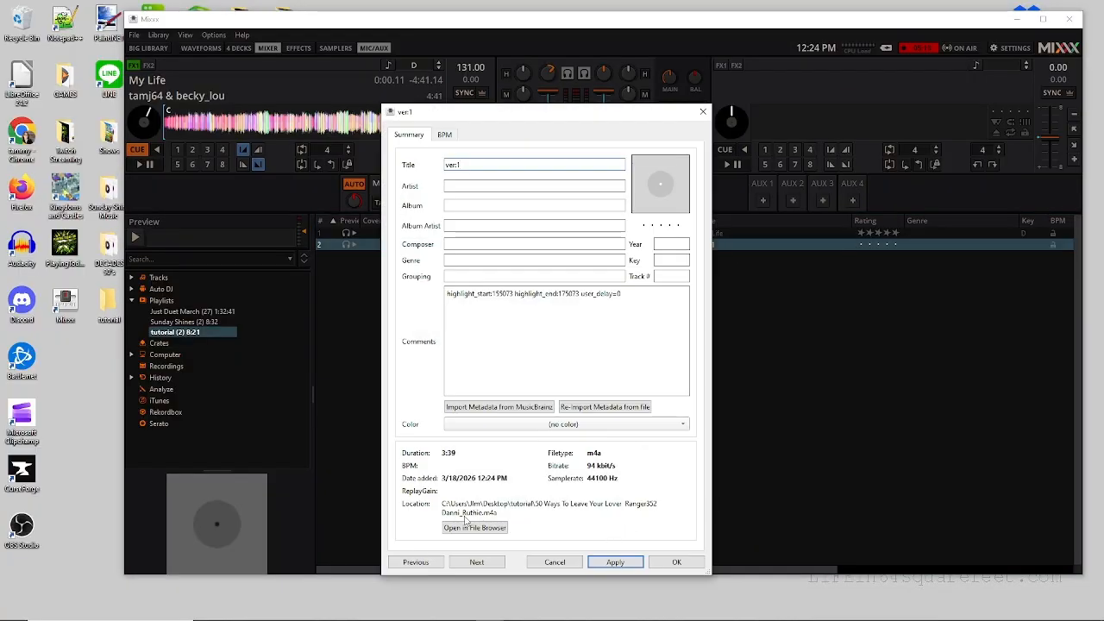
{"action": "left_click", "coordinate": [674, 561]}
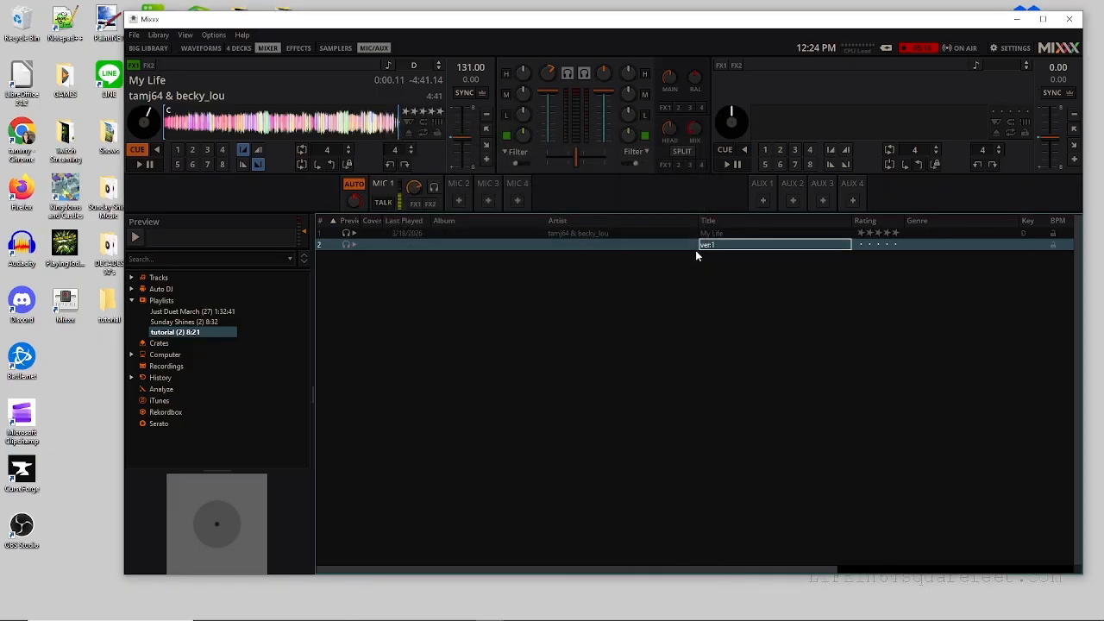
{"action": "left_click_drag", "start_coordinate": [709, 245], "coordinate": [786, 119]}
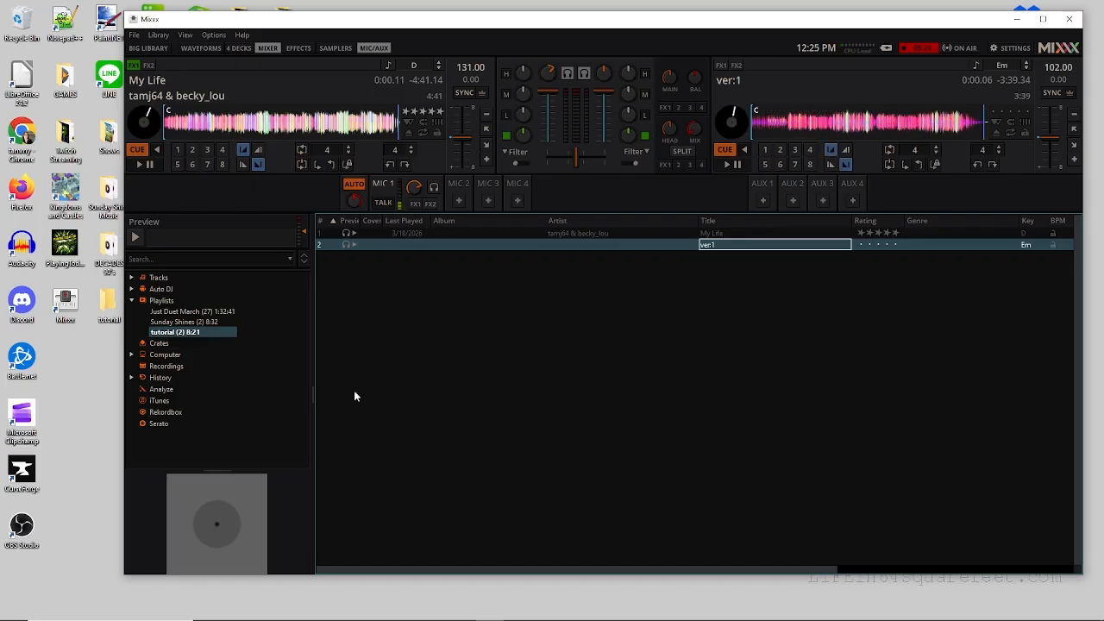
Play and pause My Life on deck 1, switch on microphone 1 talk-over, and start ver:1 on deck 2.
{"action": "left_click", "coordinate": [138, 165]}
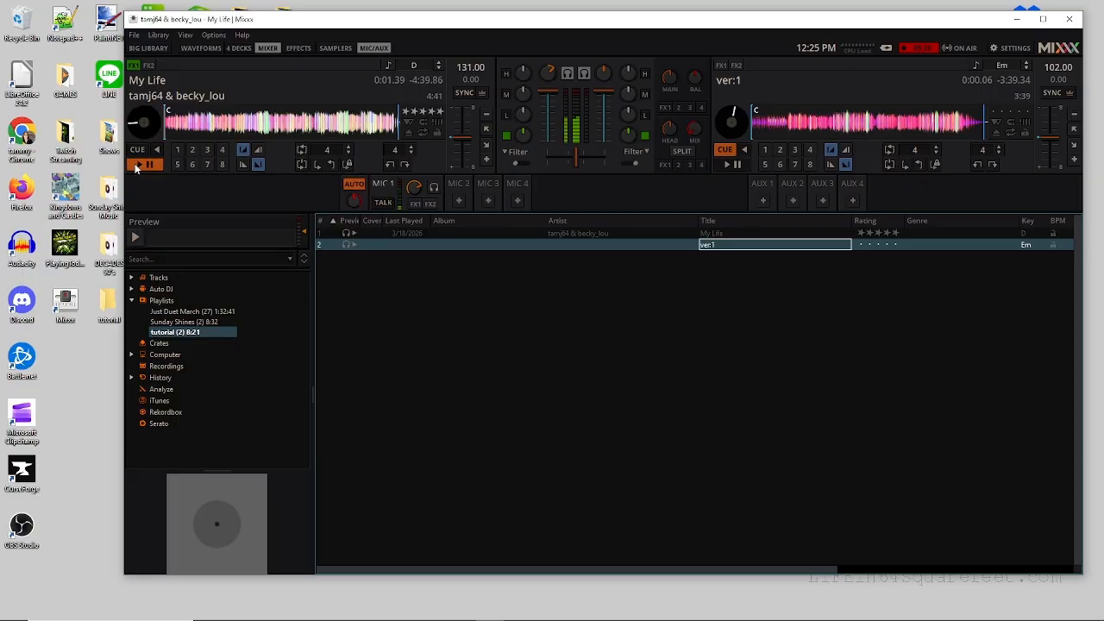
{"action": "left_click", "coordinate": [138, 164]}
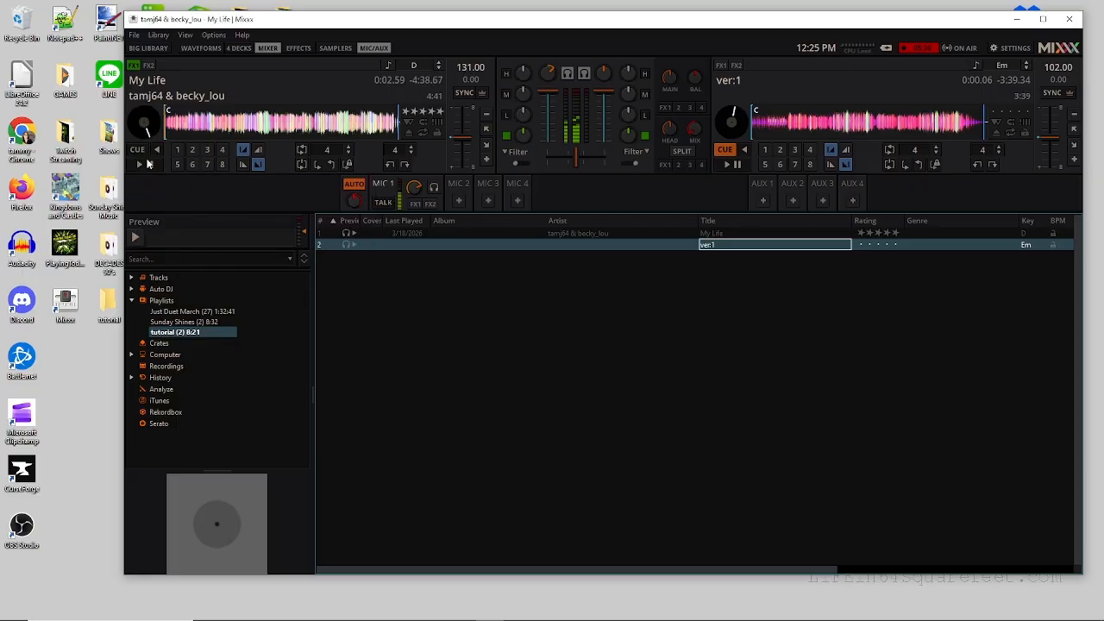
{"action": "left_click", "coordinate": [384, 202]}
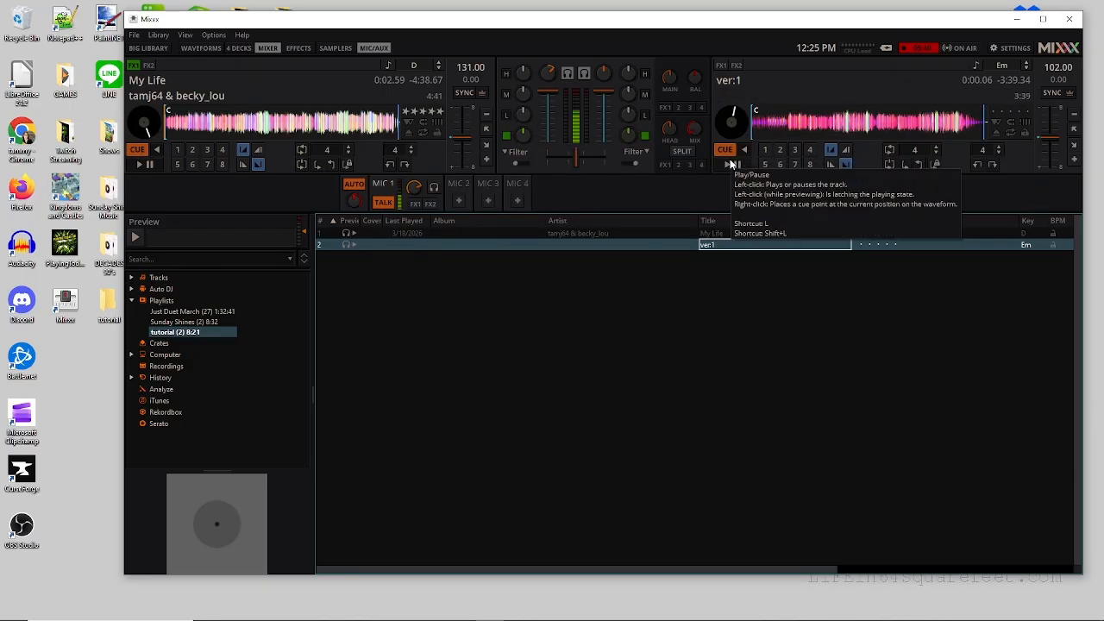
{"action": "left_click", "coordinate": [727, 163]}
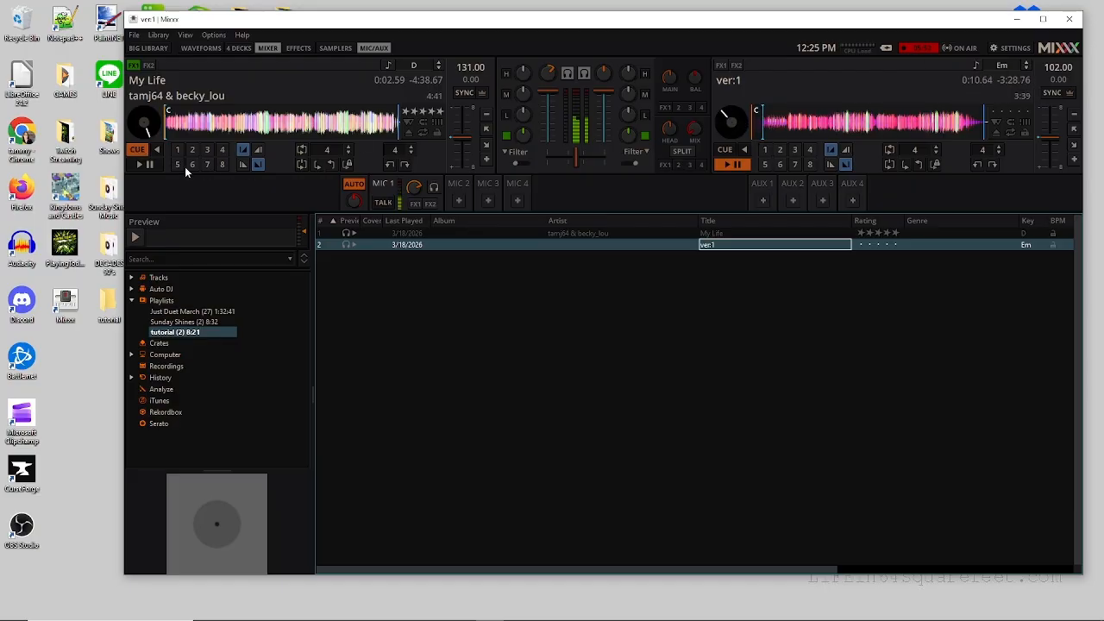
Eject My Life from deck 1, and pause and eject ver:1 from deck 2.
{"action": "left_click", "coordinate": [138, 153]}
{"action": "left_click", "coordinate": [406, 133]}
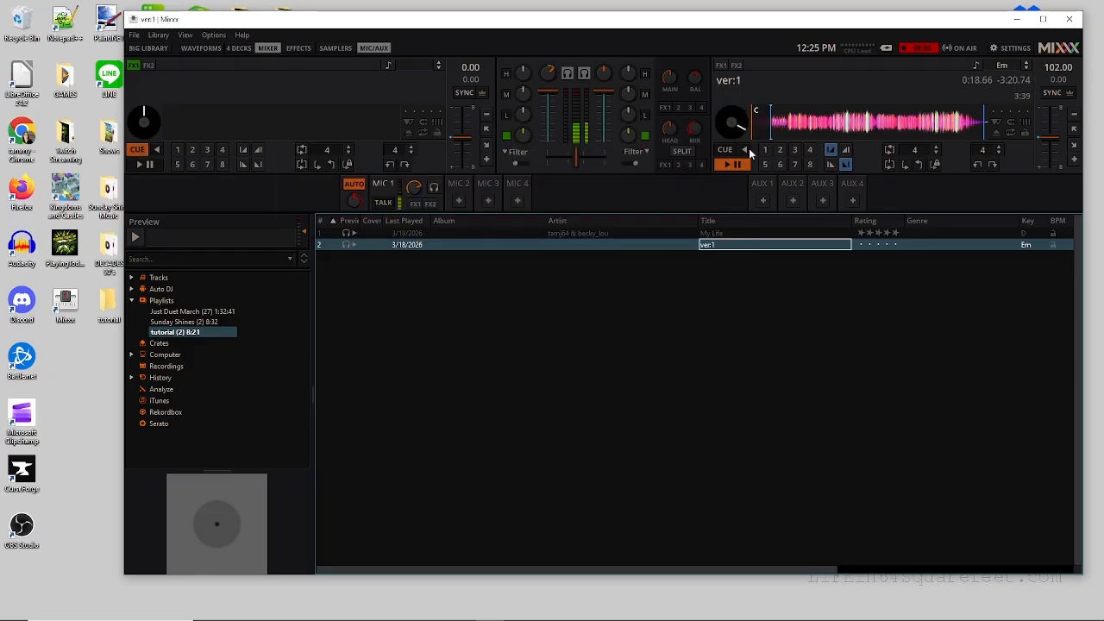
{"action": "left_click", "coordinate": [720, 167]}
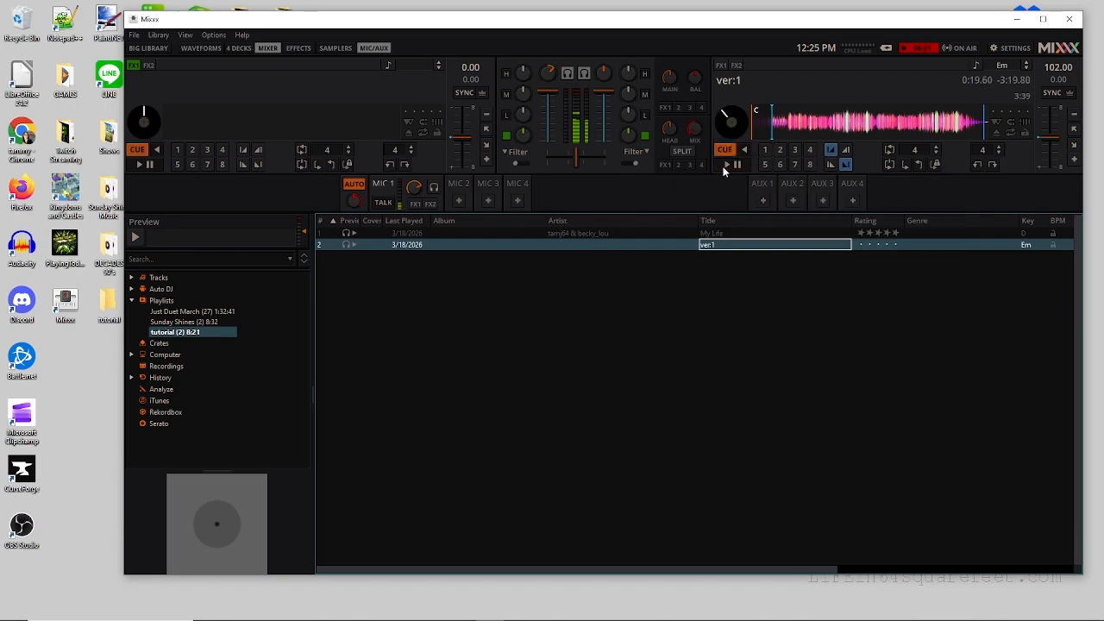
{"action": "left_click", "coordinate": [998, 135]}
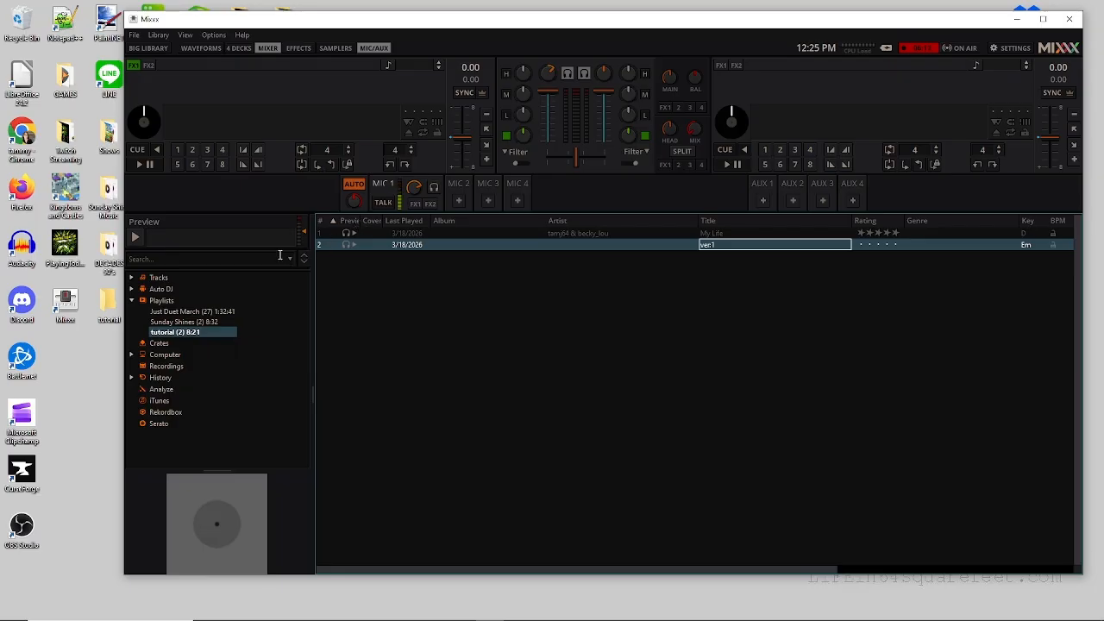
Move the mixer window aside and look through the songs in the desktop folder 2026 Just Duet, closing and reopening it.
{"action": "left_click_drag", "start_coordinate": [389, 23], "coordinate": [406, 22]}
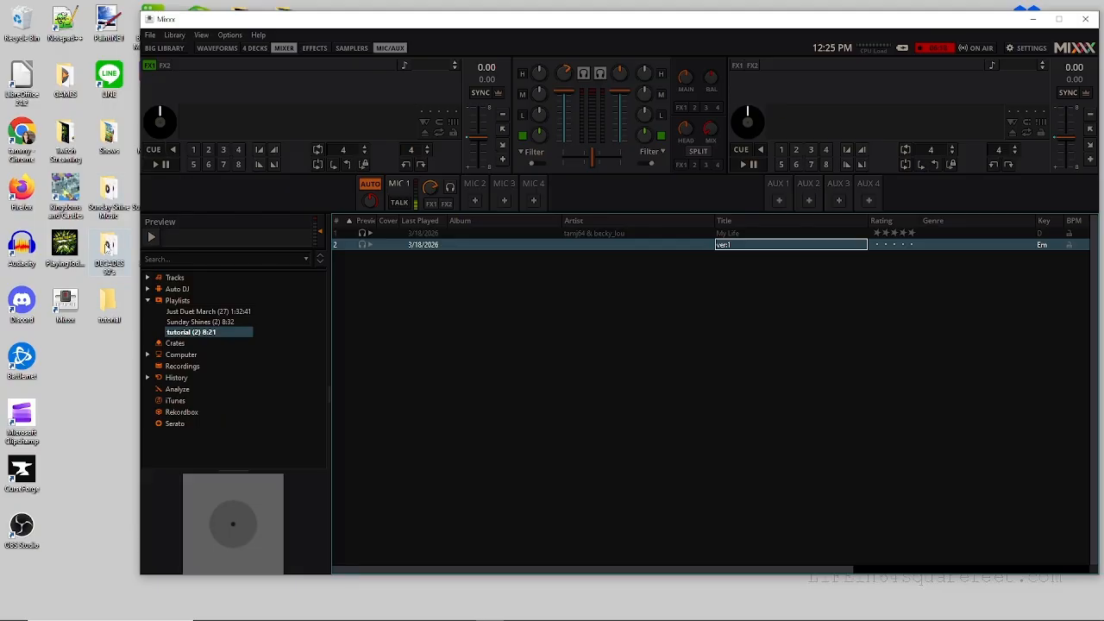
{"action": "left_click_drag", "start_coordinate": [328, 24], "coordinate": [415, 20]}
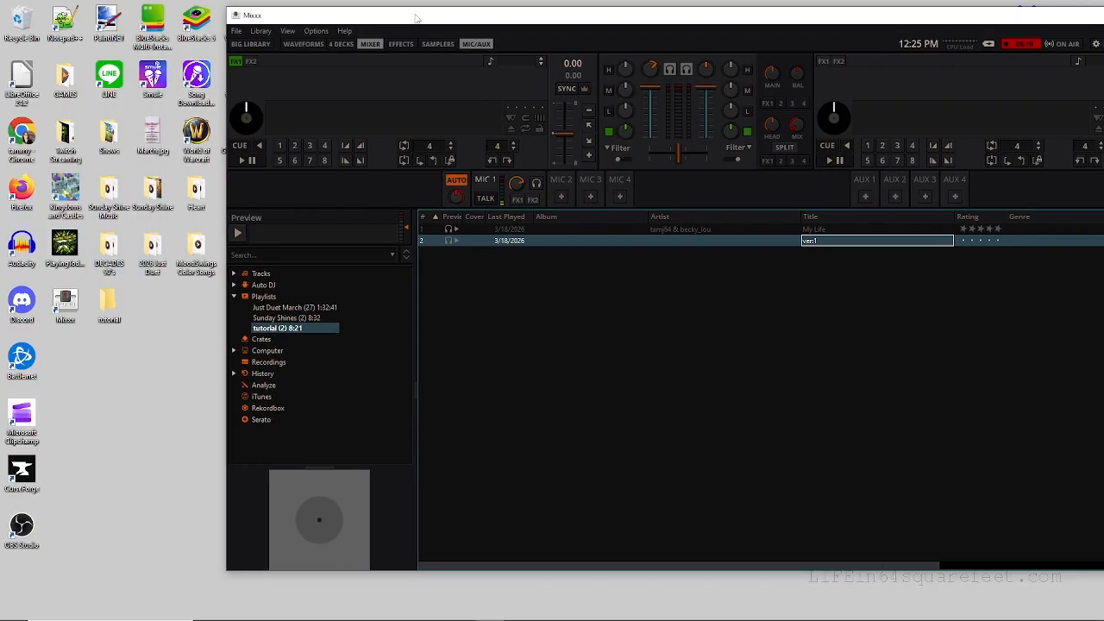
{"action": "double_click", "coordinate": [152, 247]}
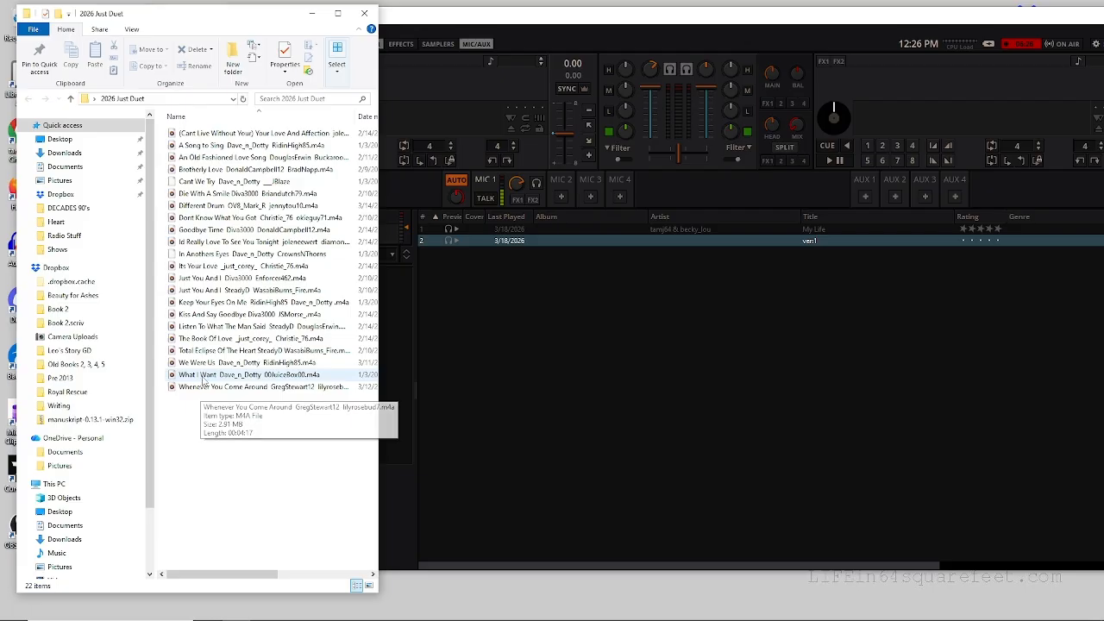
{"action": "left_click", "coordinate": [363, 14]}
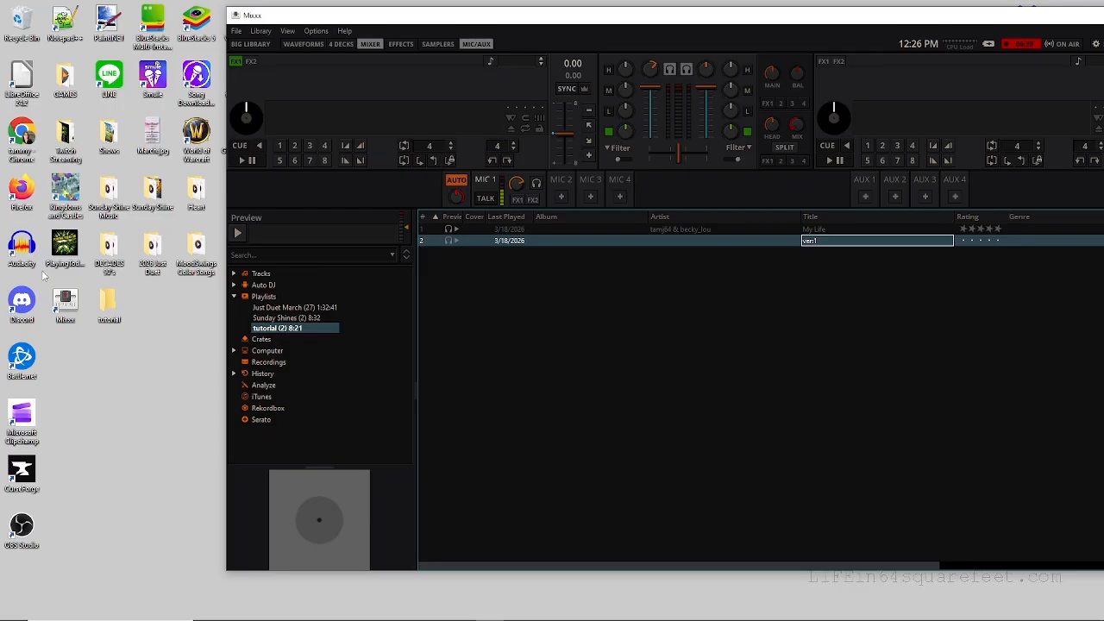
{"action": "left_click", "coordinate": [158, 250]}
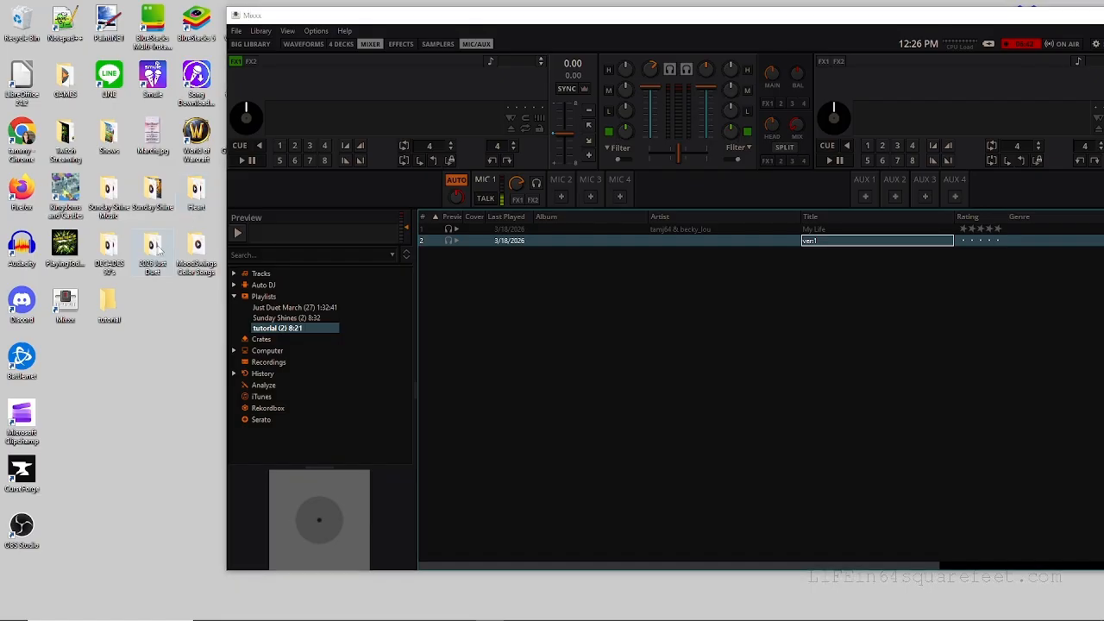
{"action": "double_click", "coordinate": [158, 250]}
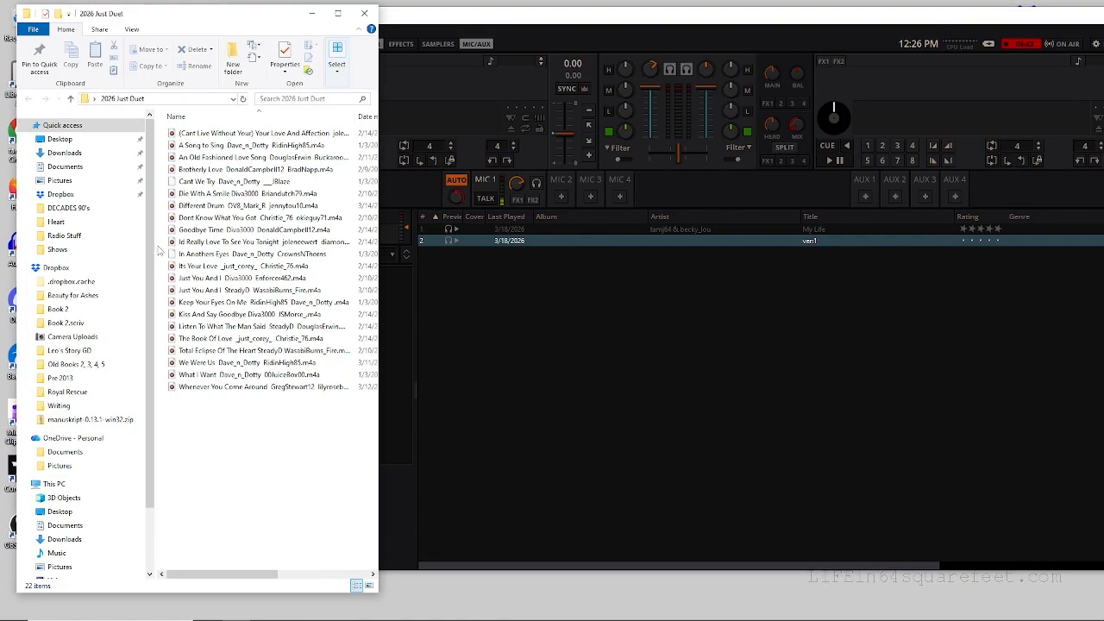
Add the song In Anothers Eyes from the 2026 Just Duet folder to the tutorial playlist and close the folder.
{"action": "left_click", "coordinate": [207, 181]}
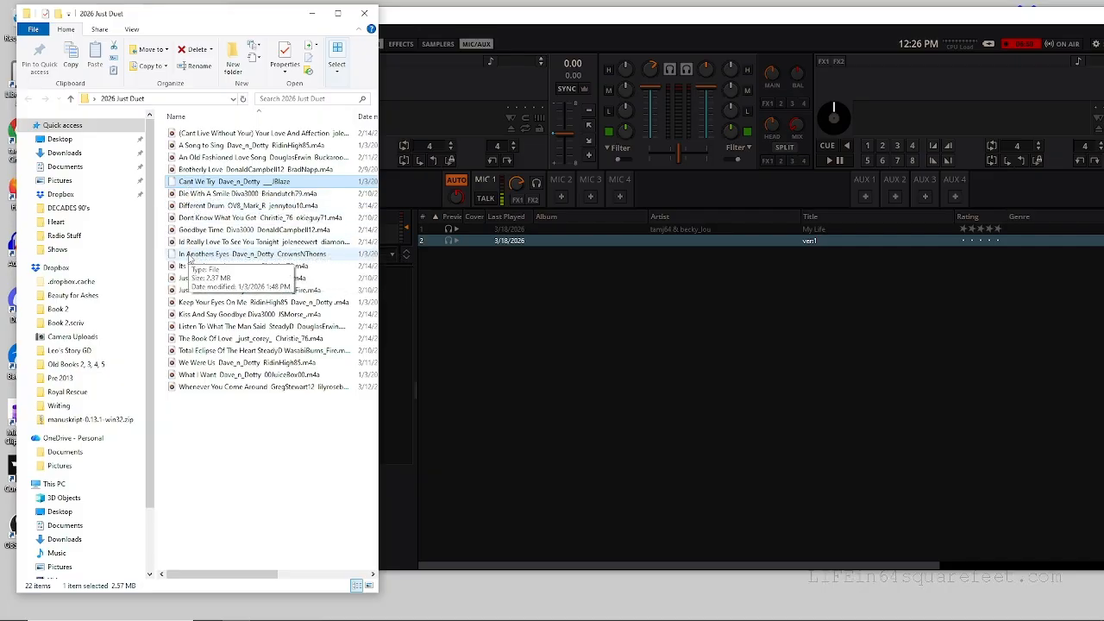
{"action": "left_click_drag", "start_coordinate": [189, 259], "coordinate": [514, 324]}
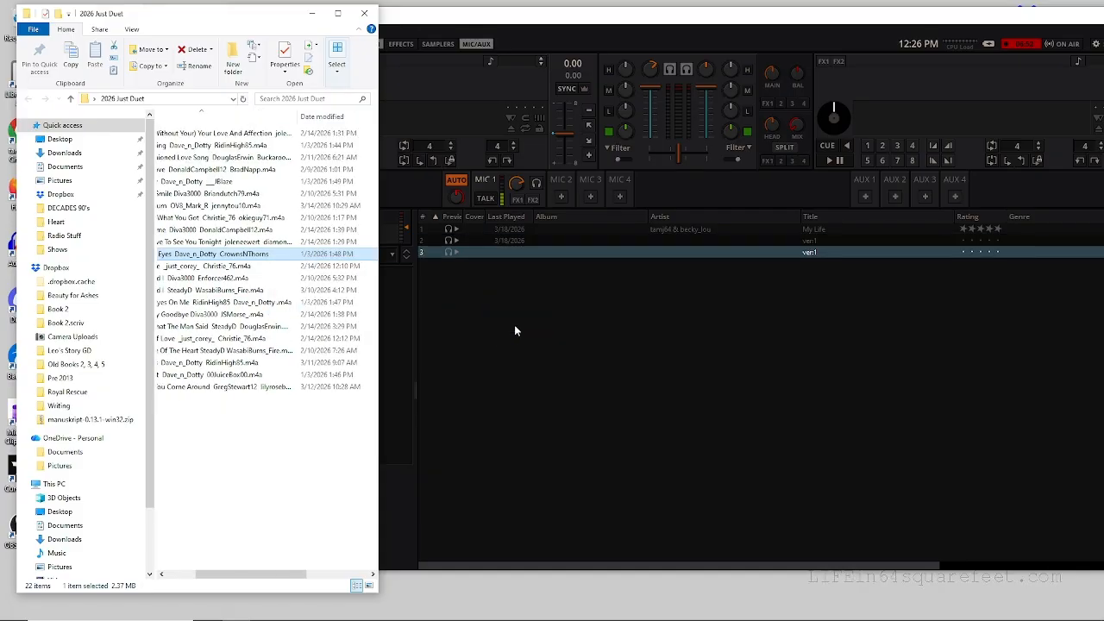
{"action": "left_click", "coordinate": [366, 14]}
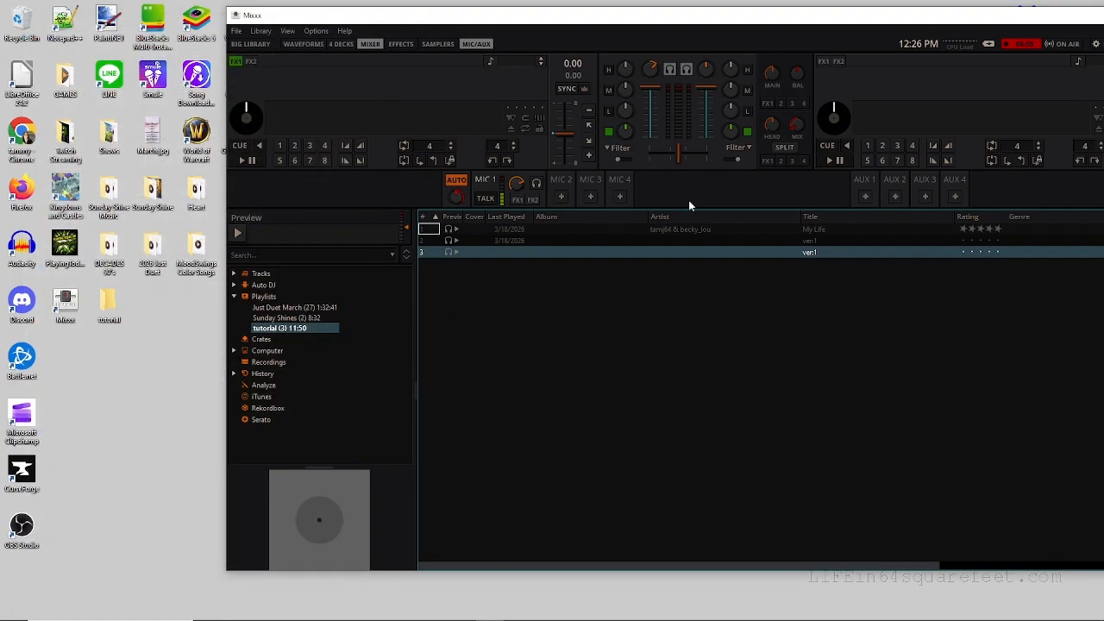
Load the playlist's third track onto deck 1, play it briefly, pause it, and eject it.
{"action": "left_click", "coordinate": [804, 254]}
{"action": "left_click_drag", "start_coordinate": [805, 251], "coordinate": [435, 121]}
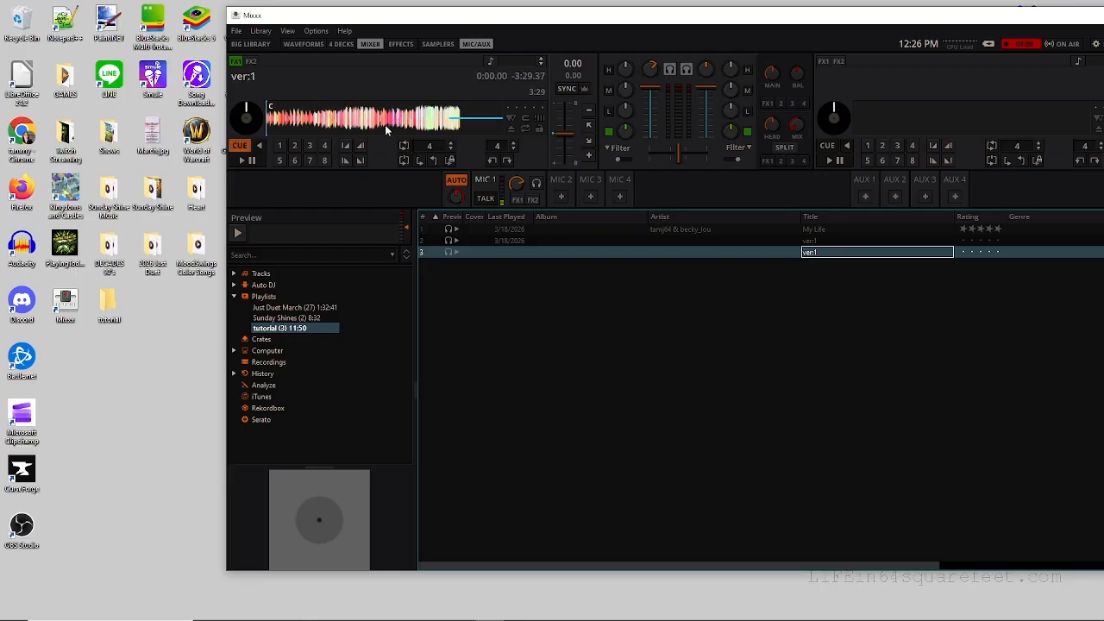
{"action": "left_click", "coordinate": [241, 162]}
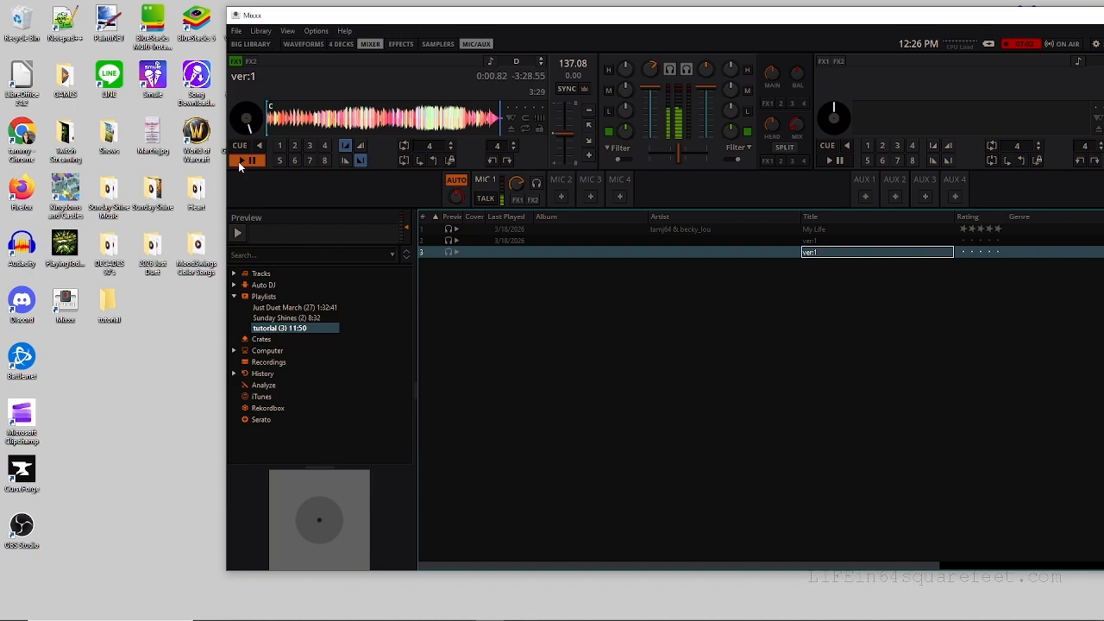
{"action": "left_click", "coordinate": [240, 161]}
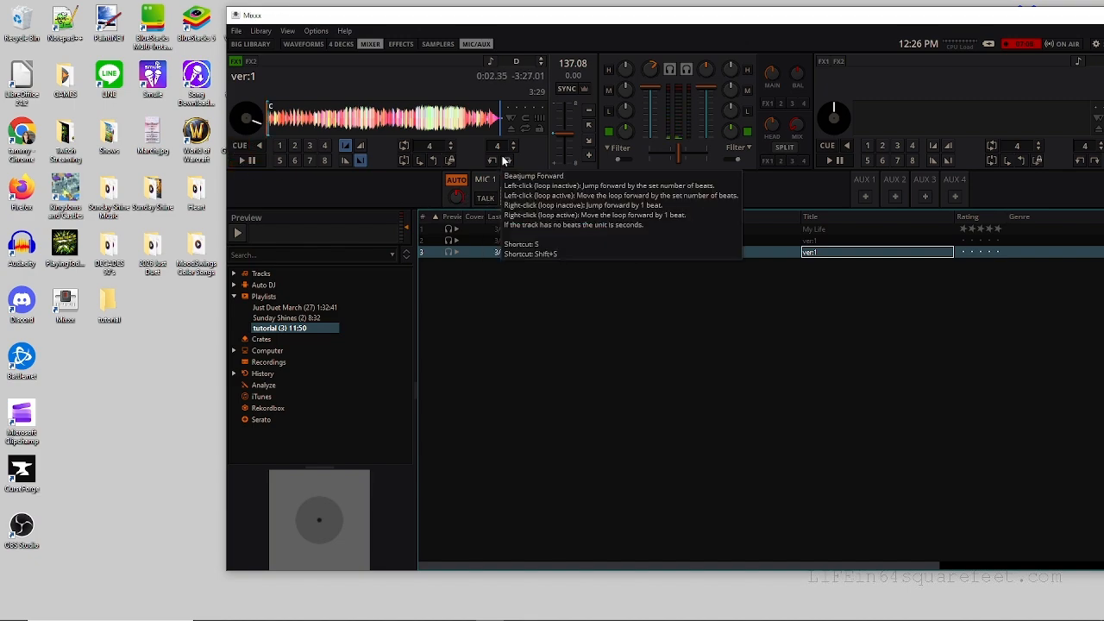
{"action": "left_click", "coordinate": [510, 130]}
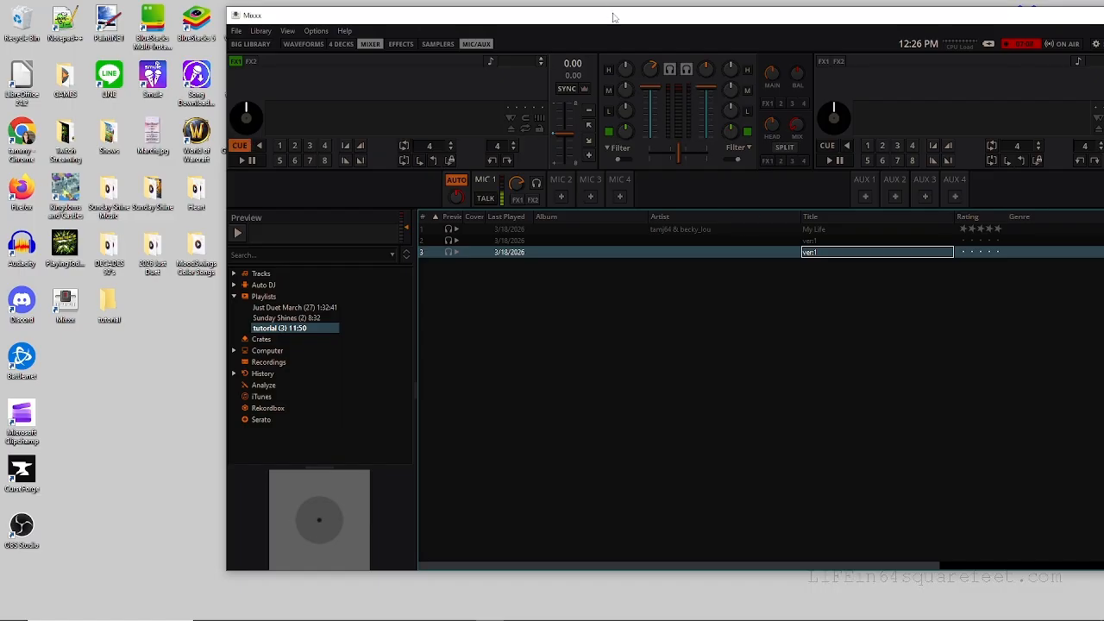
Move the mixer window back so it is fully visible, and switch live broadcasting on and off again.
{"action": "left_click_drag", "start_coordinate": [616, 12], "coordinate": [493, 28]}
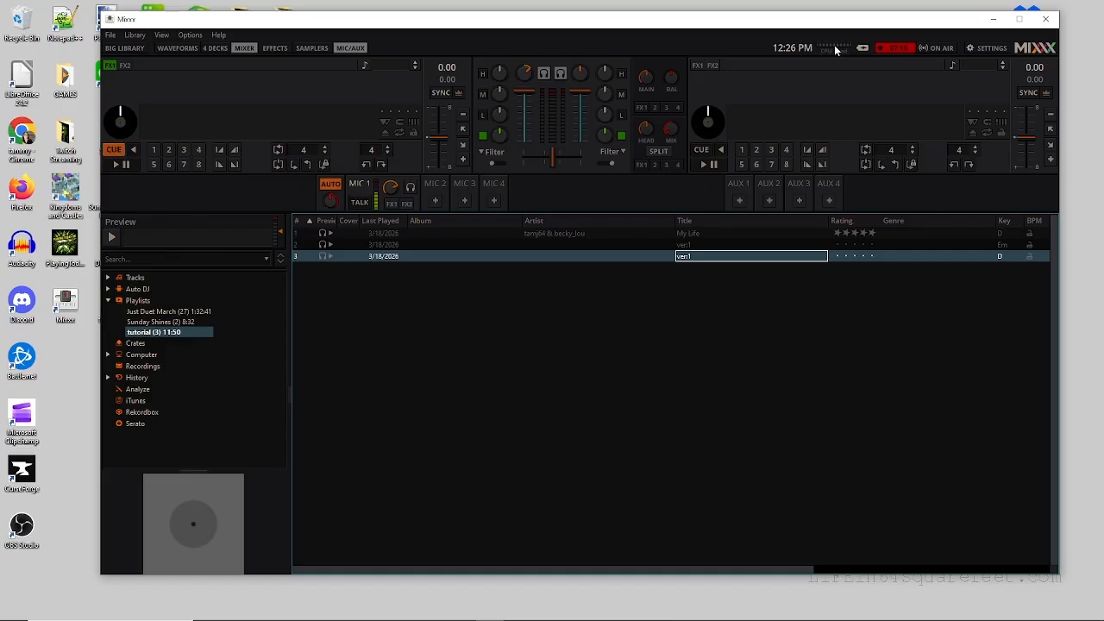
{"action": "mouse_move", "coordinate": [834, 45]}
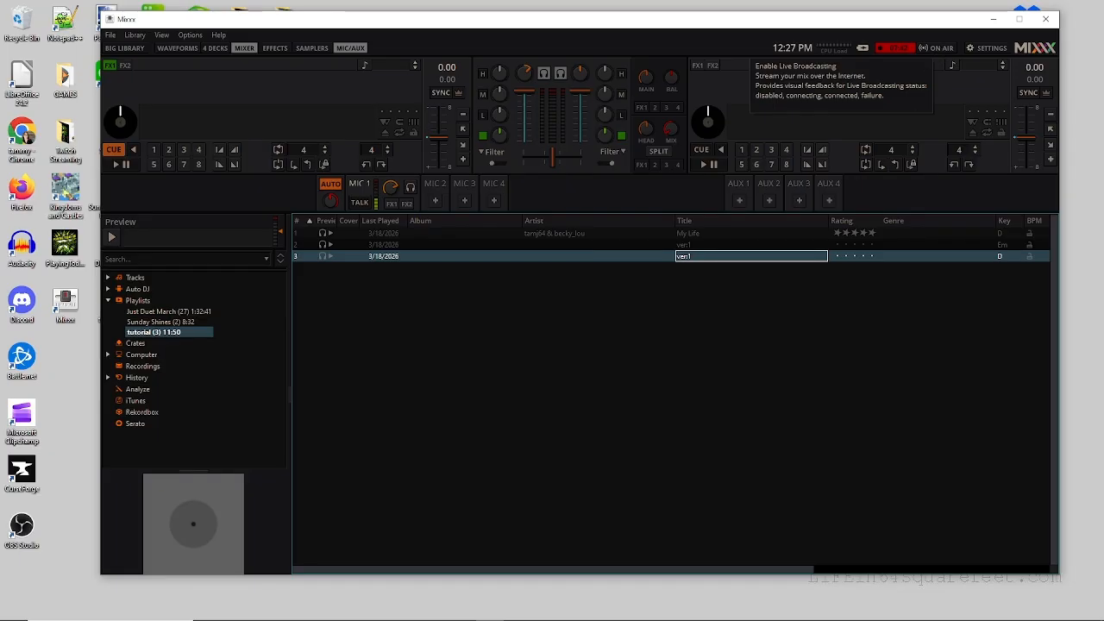
{"action": "left_click", "coordinate": [937, 46]}
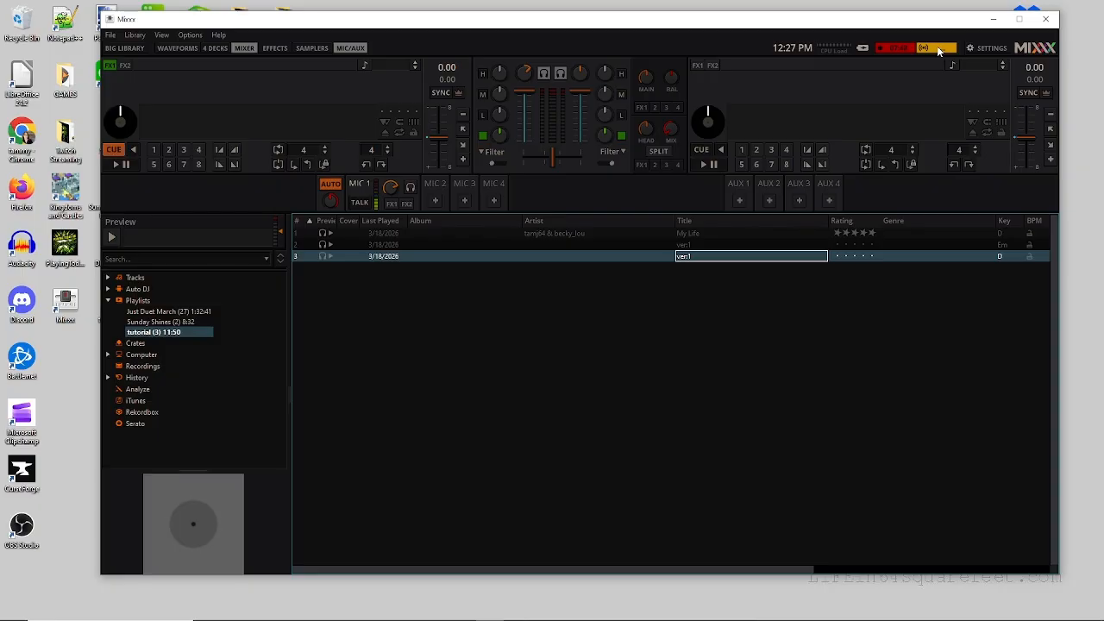
{"action": "left_click", "coordinate": [934, 48]}
Show and hide the big library view and the four-deck layout, returning to two decks.
{"action": "left_click", "coordinate": [121, 48]}
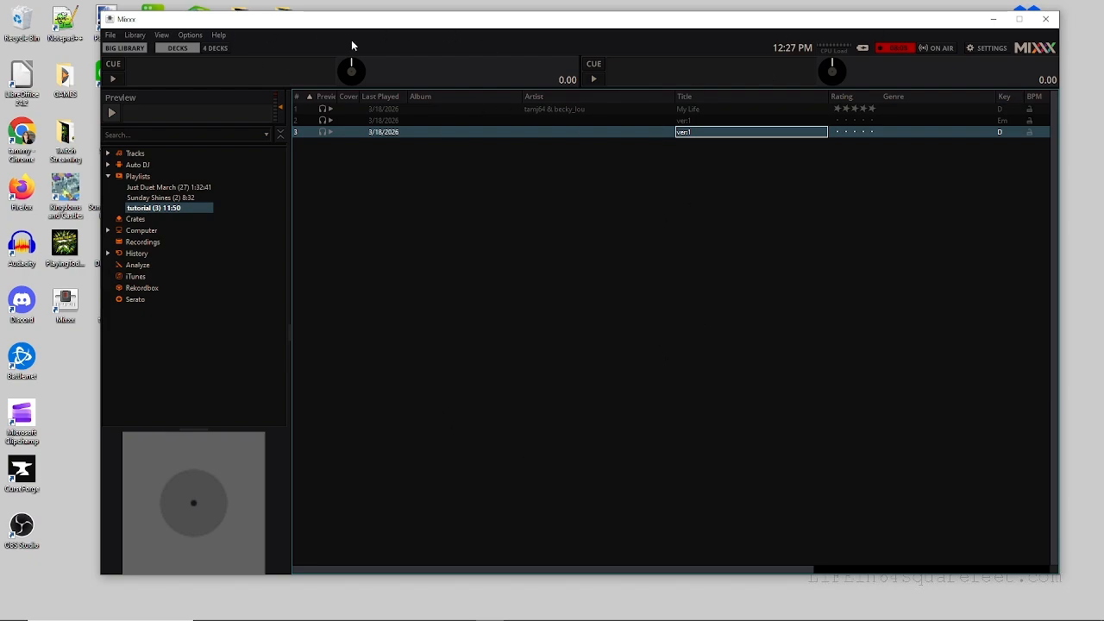
{"action": "left_click", "coordinate": [119, 49]}
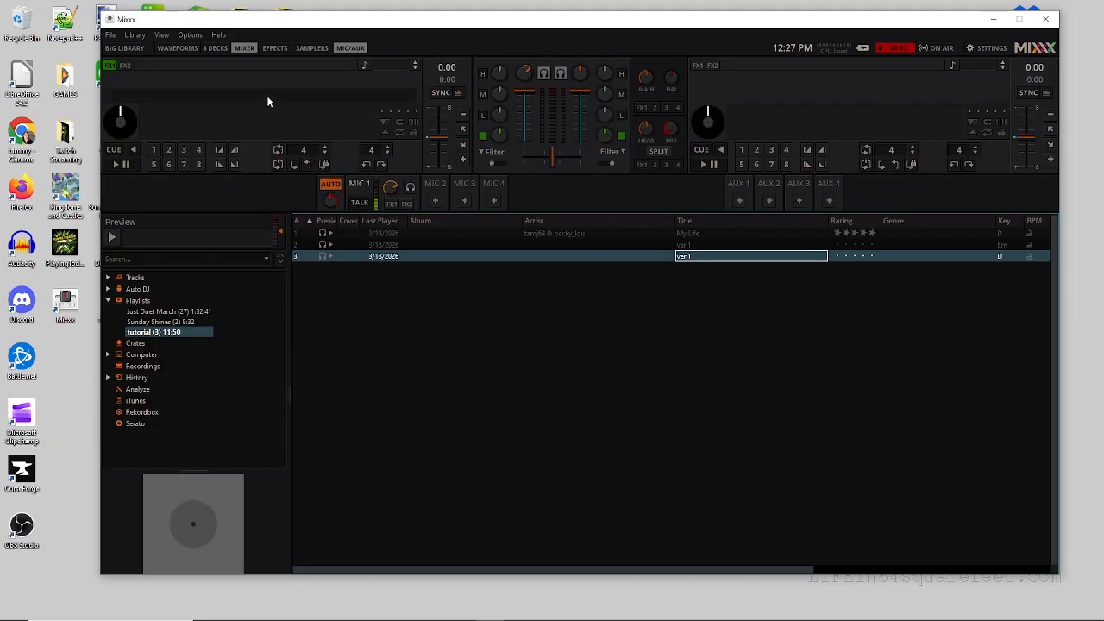
{"action": "left_click", "coordinate": [215, 49]}
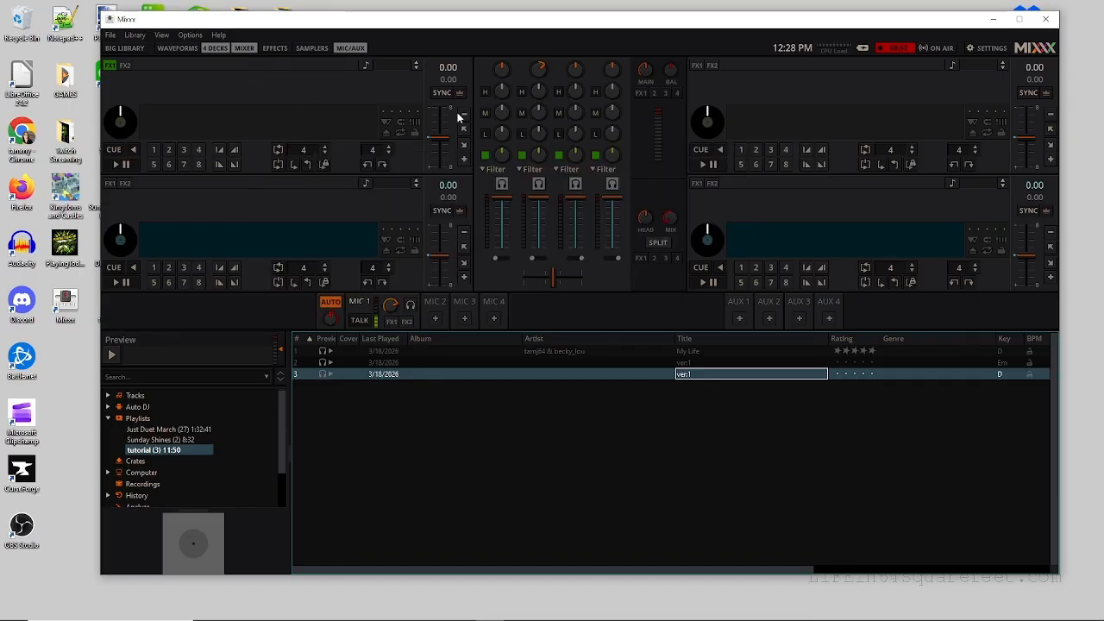
{"action": "left_click", "coordinate": [245, 47]}
{"action": "left_click", "coordinate": [246, 46]}
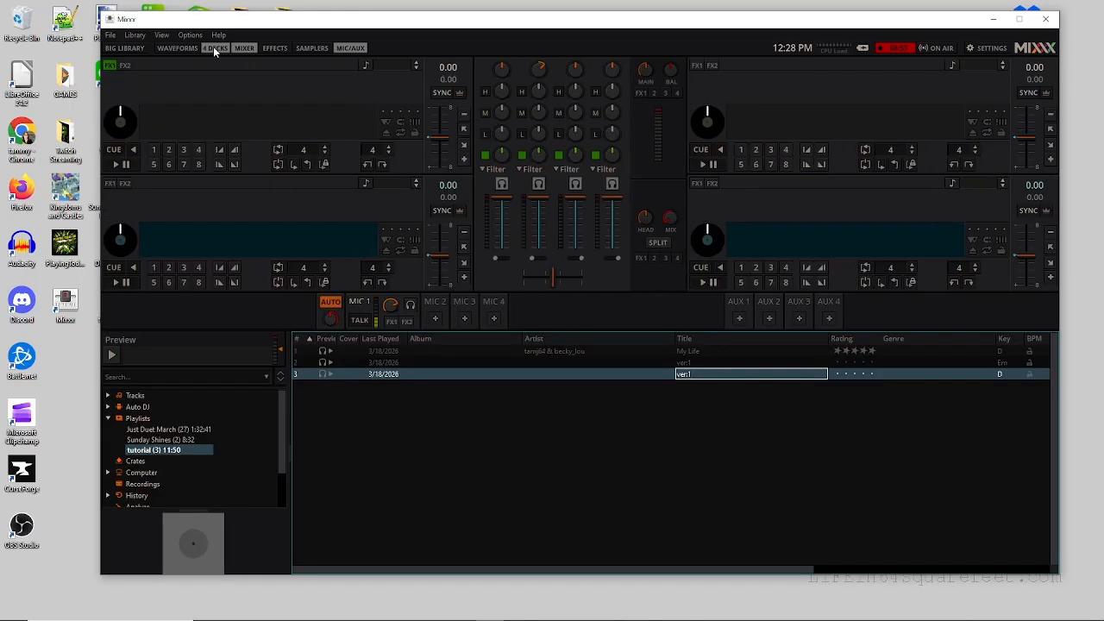
{"action": "left_click", "coordinate": [213, 46]}
Toggle the mixer section repeatedly to compare the decks with and without it, leaving it shown.
{"action": "left_click", "coordinate": [245, 47]}
{"action": "left_click", "coordinate": [245, 46]}
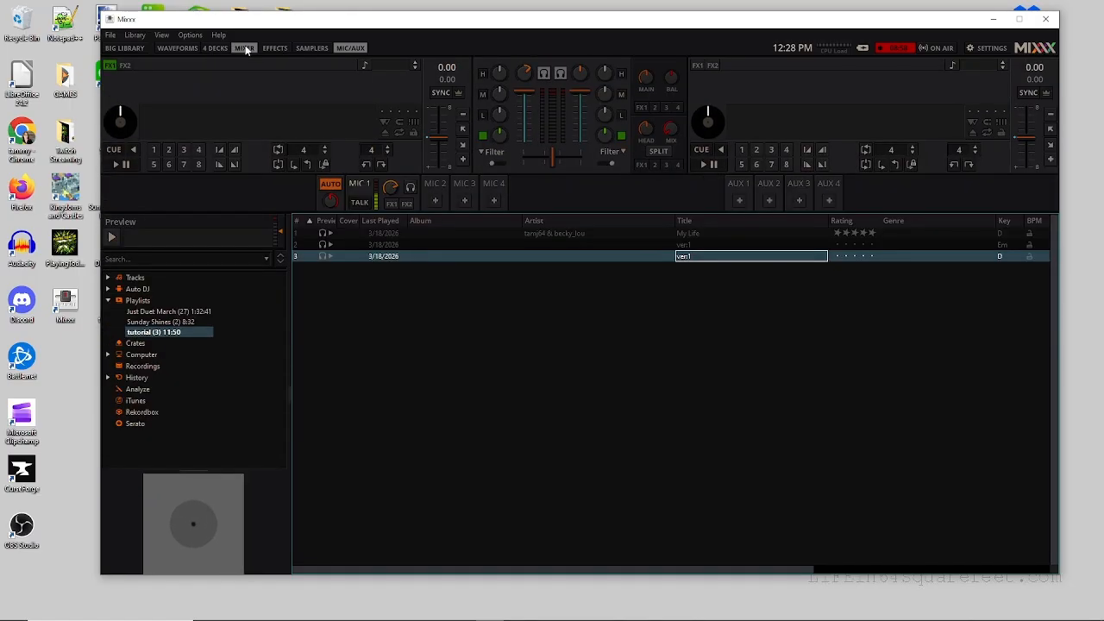
{"action": "left_click", "coordinate": [244, 48]}
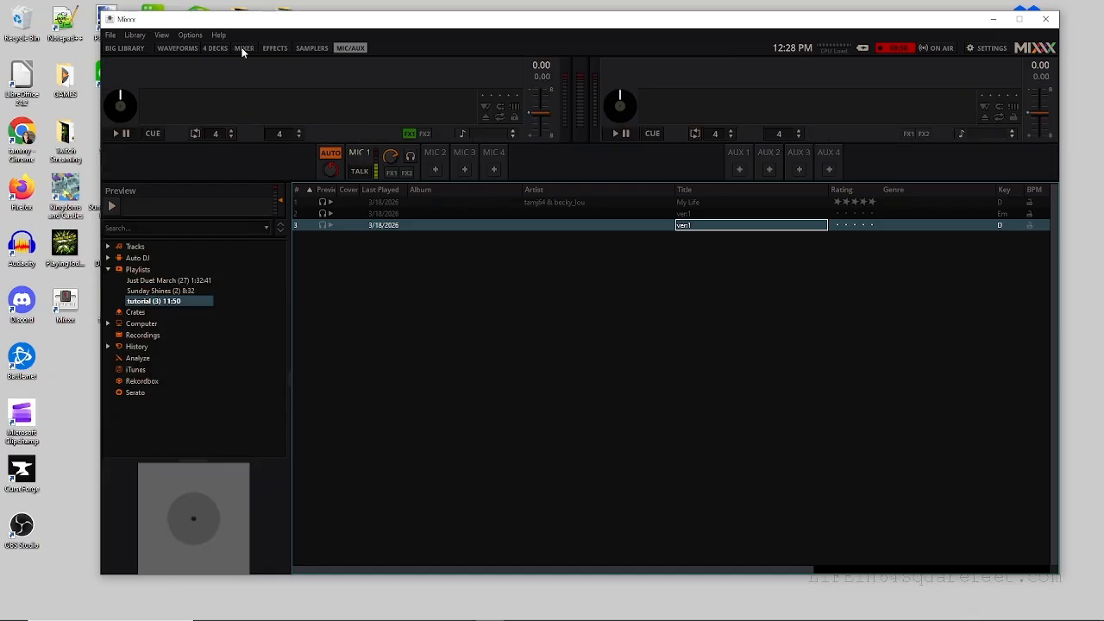
{"action": "left_click", "coordinate": [243, 49]}
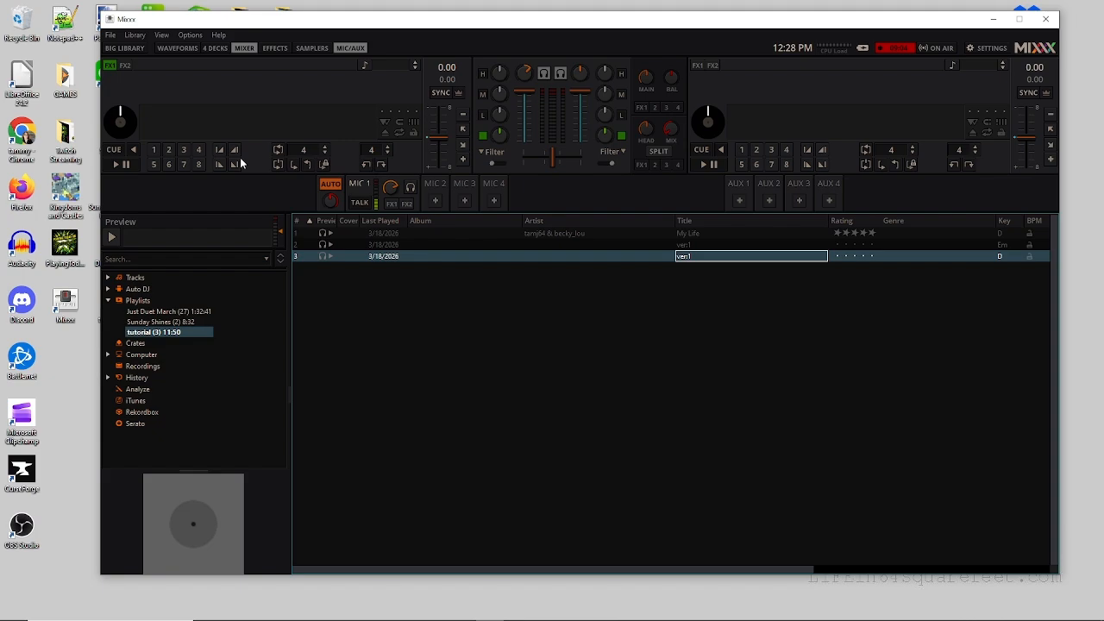
{"action": "left_click", "coordinate": [244, 48]}
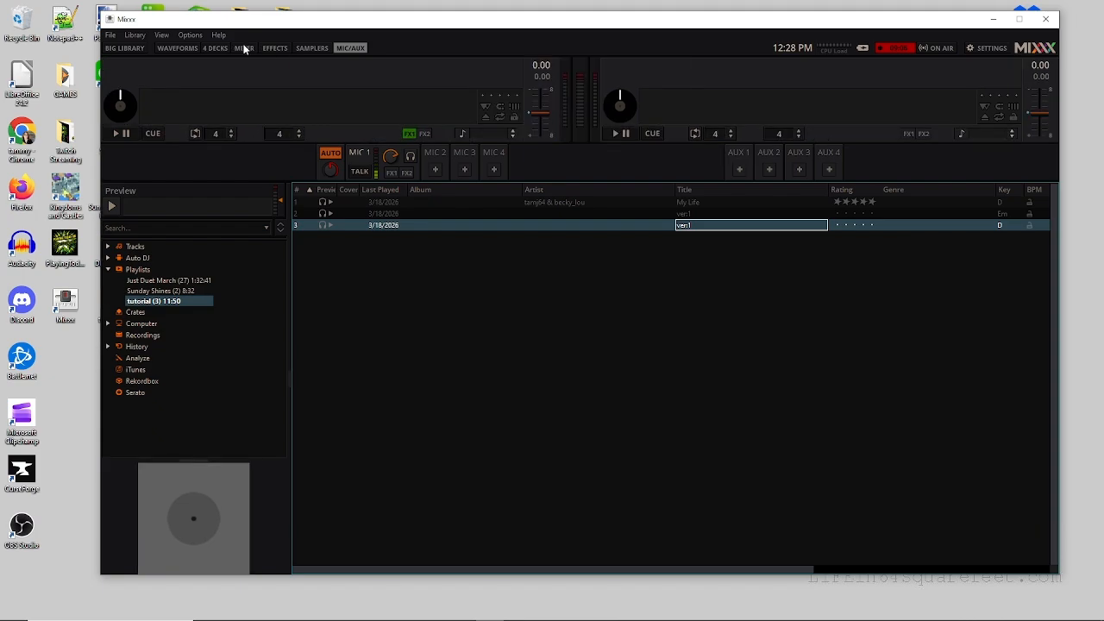
{"action": "left_click", "coordinate": [244, 48]}
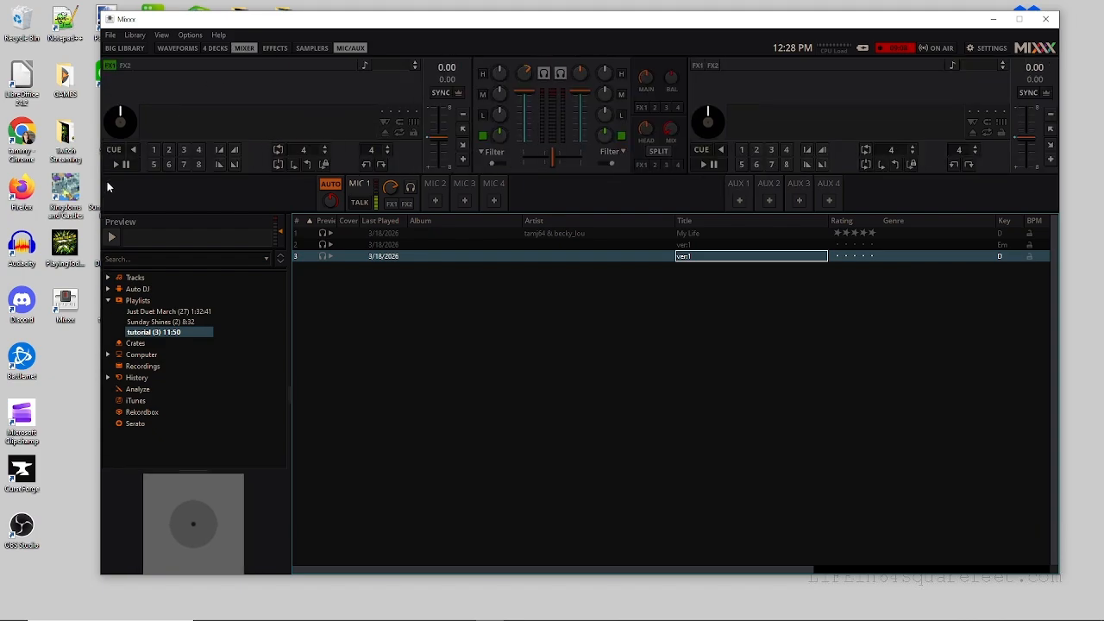
{"action": "left_click", "coordinate": [245, 48]}
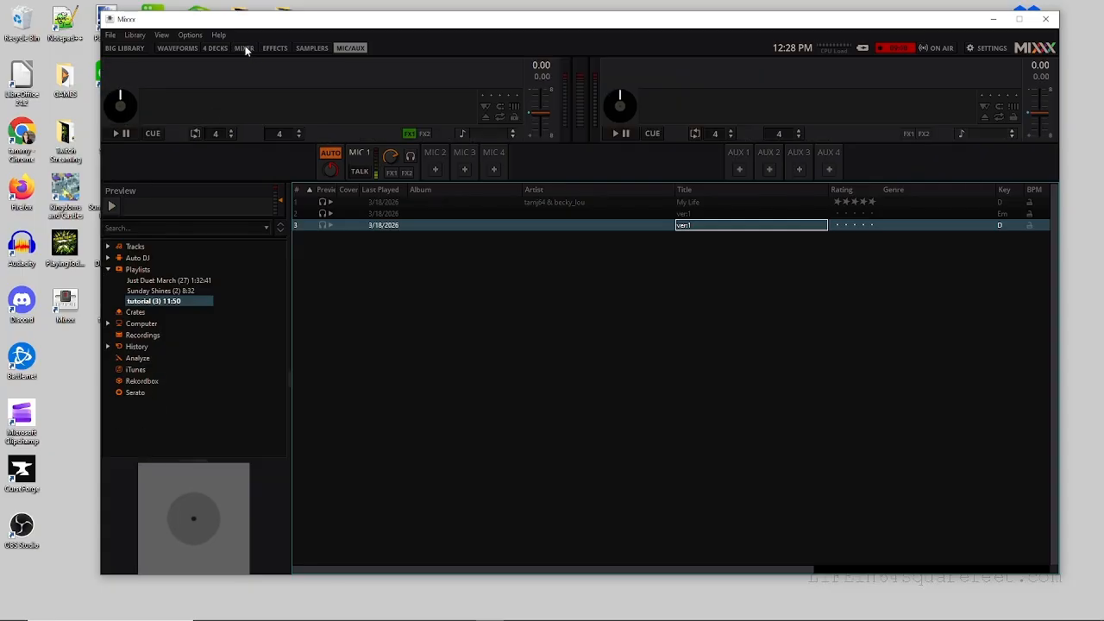
{"action": "left_click", "coordinate": [245, 48]}
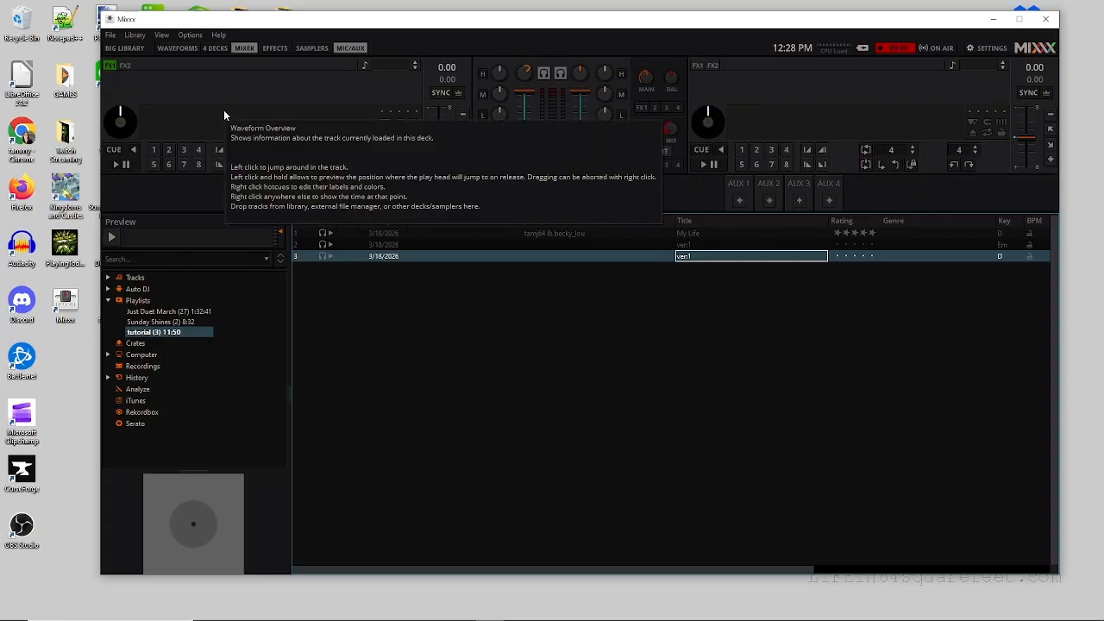
Toggle the effects, samplers, and microphone/auxiliary sections, leaving only the microphone/auxiliary section of these shown.
{"action": "left_click", "coordinate": [274, 48]}
{"action": "left_click", "coordinate": [272, 49]}
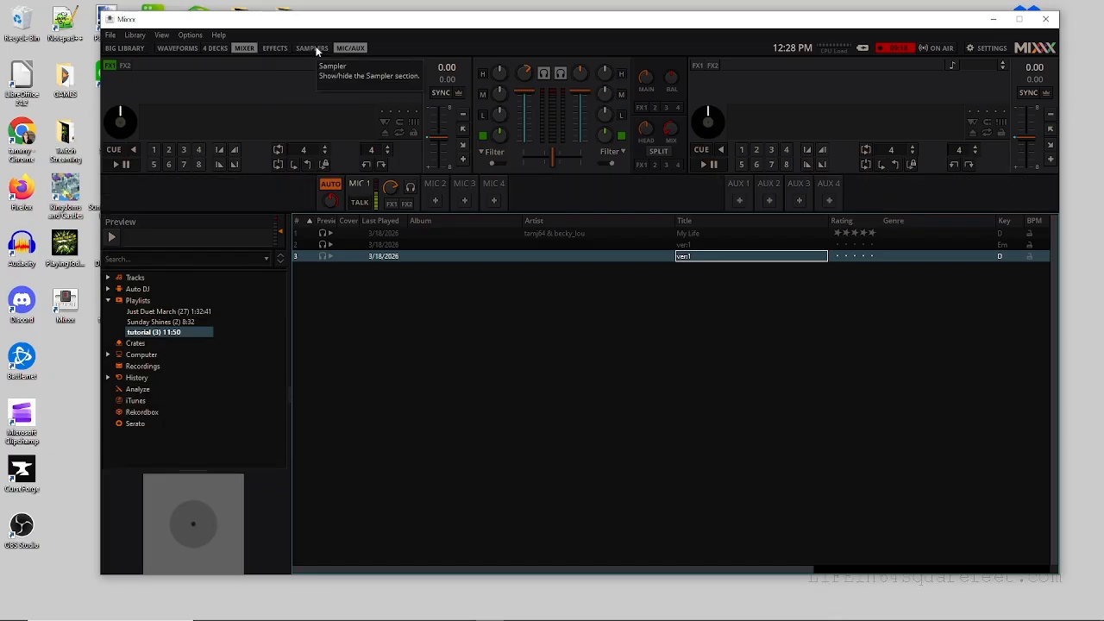
{"action": "left_click", "coordinate": [315, 49]}
{"action": "left_click", "coordinate": [315, 49]}
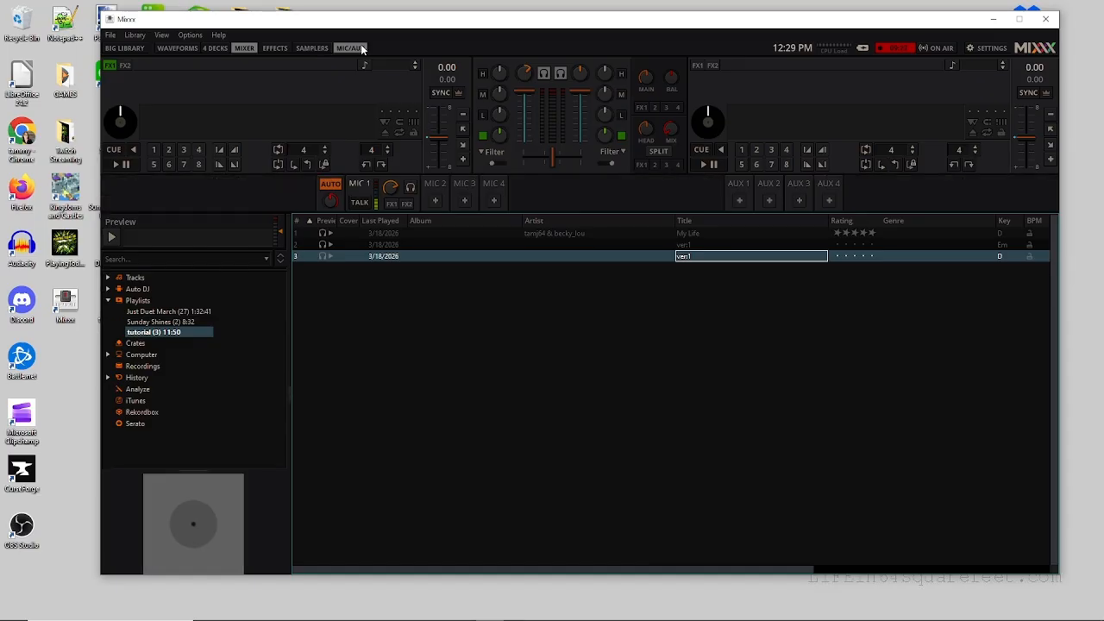
{"action": "left_click", "coordinate": [353, 49]}
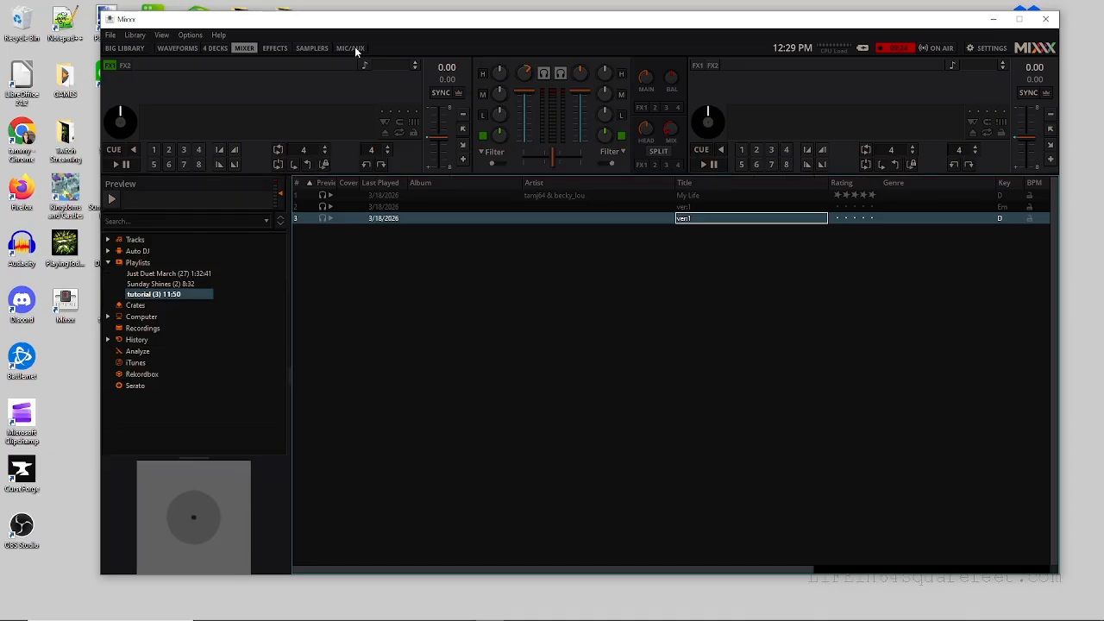
{"action": "left_click", "coordinate": [353, 49]}
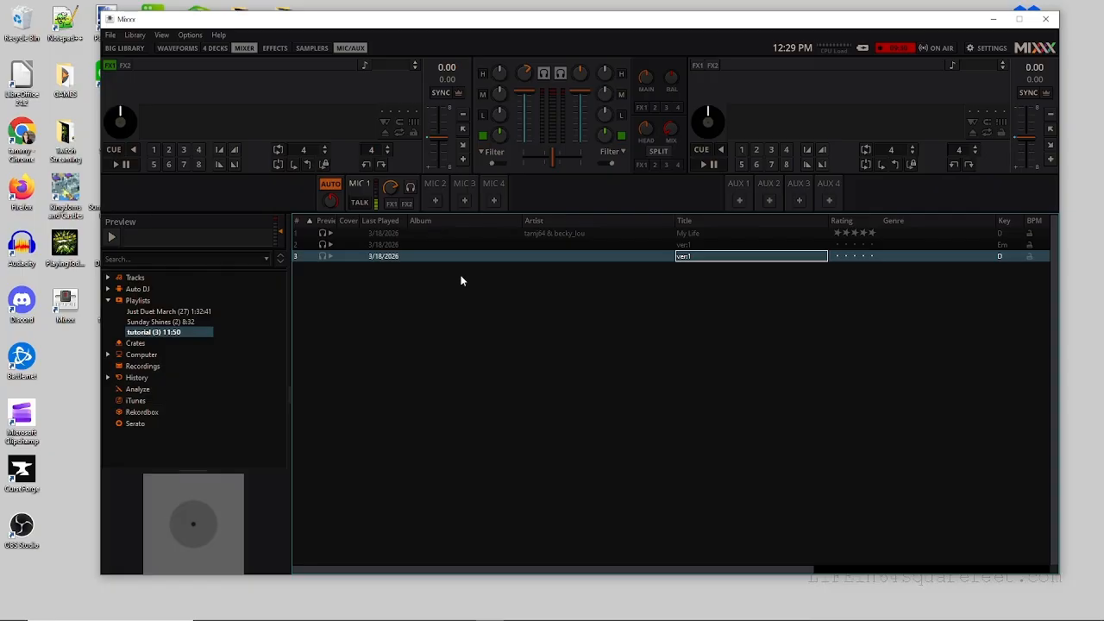
Switch to Chrome, look over the Starshine Radio home page's player and Important Links, and close the browser window.
{"action": "mouse_move", "coordinate": [424, 618]}
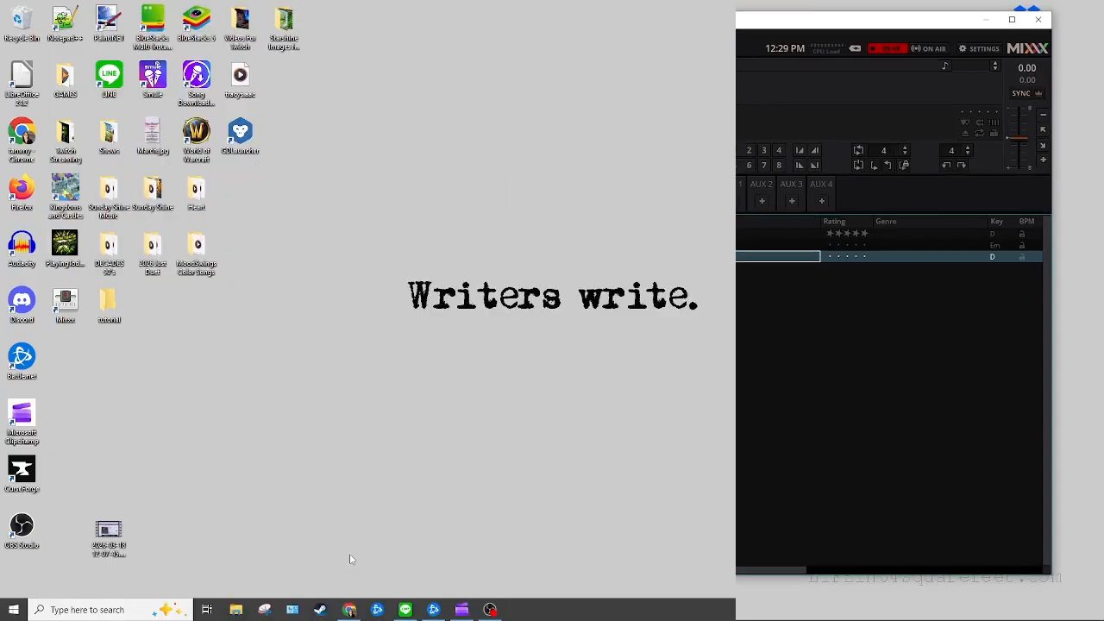
{"action": "mouse_move", "coordinate": [346, 610]}
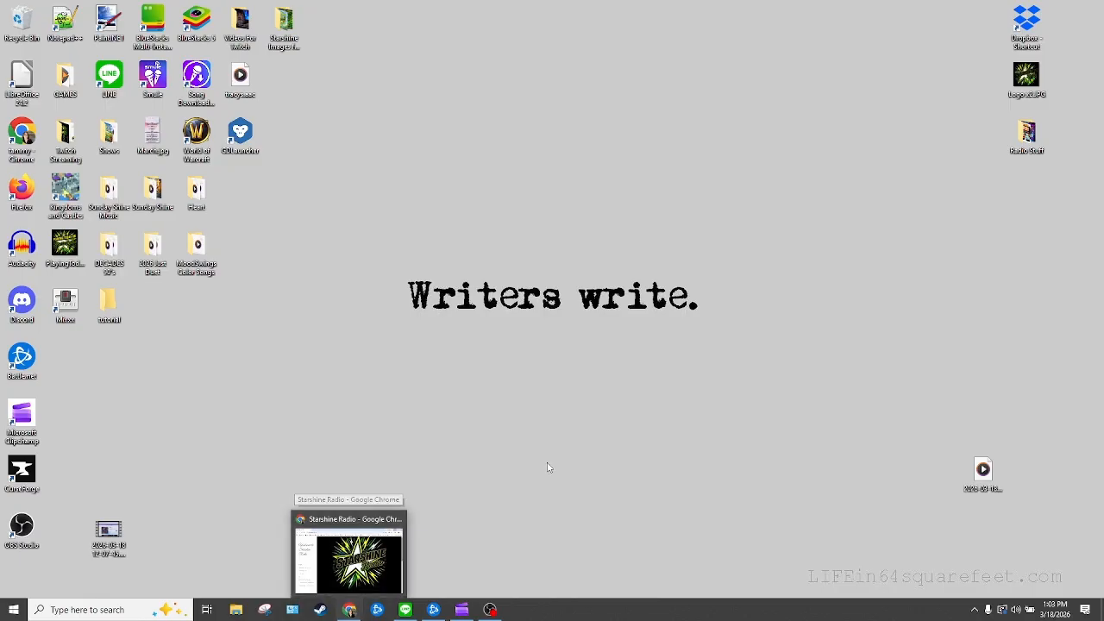
{"action": "left_click", "coordinate": [354, 613]}
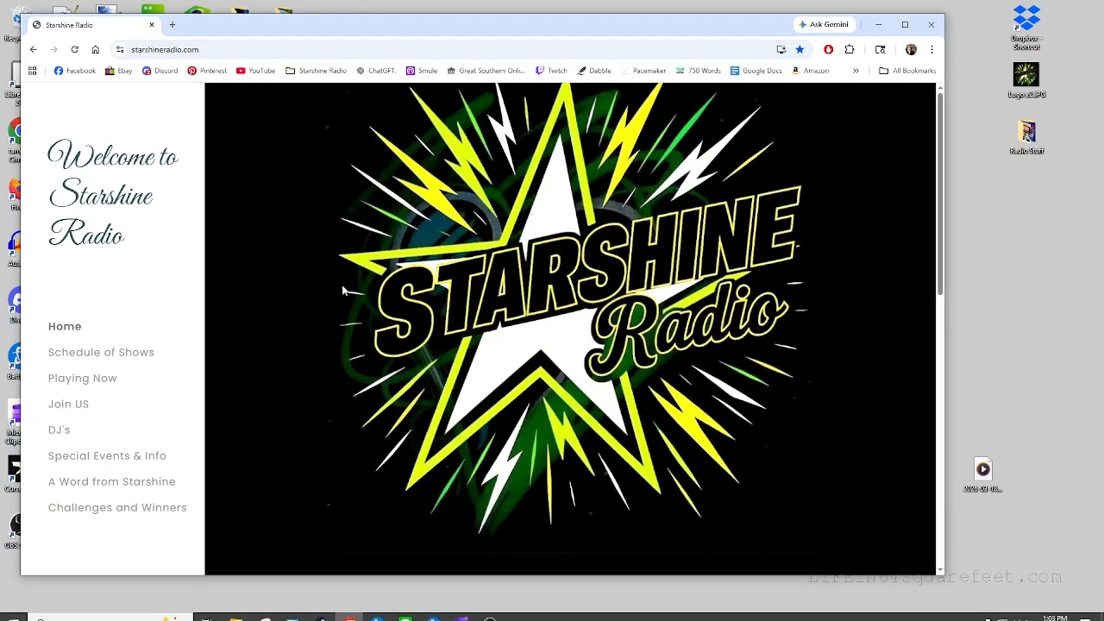
{"action": "scroll", "coordinate": [505, 338], "scroll_direction": "down", "scroll_amount": 3}
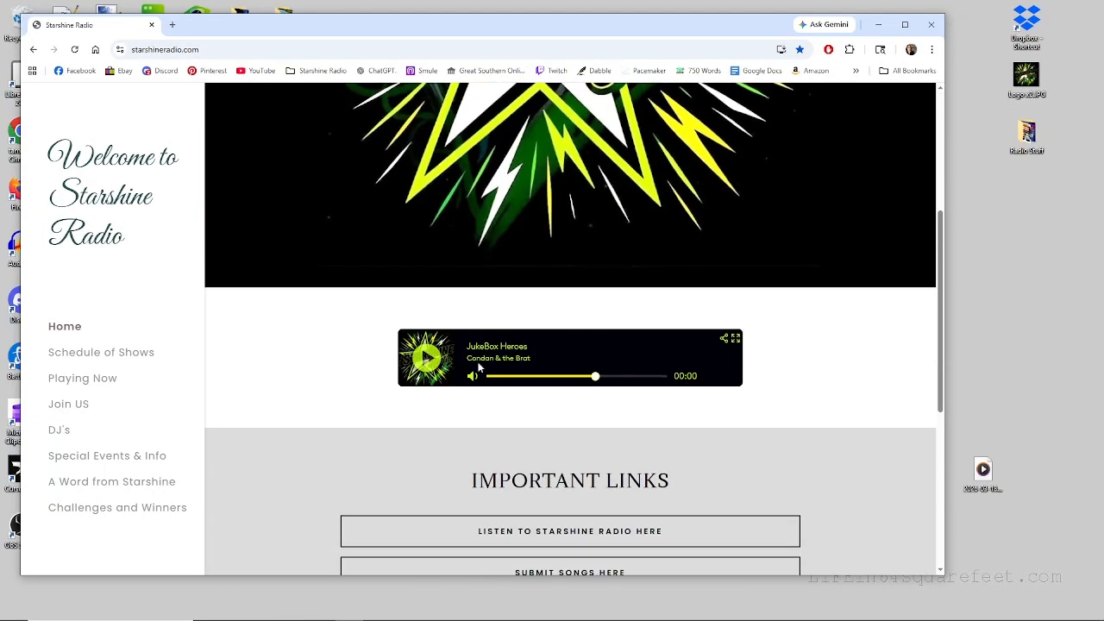
{"action": "scroll", "coordinate": [478, 366], "scroll_direction": "up", "scroll_amount": 3}
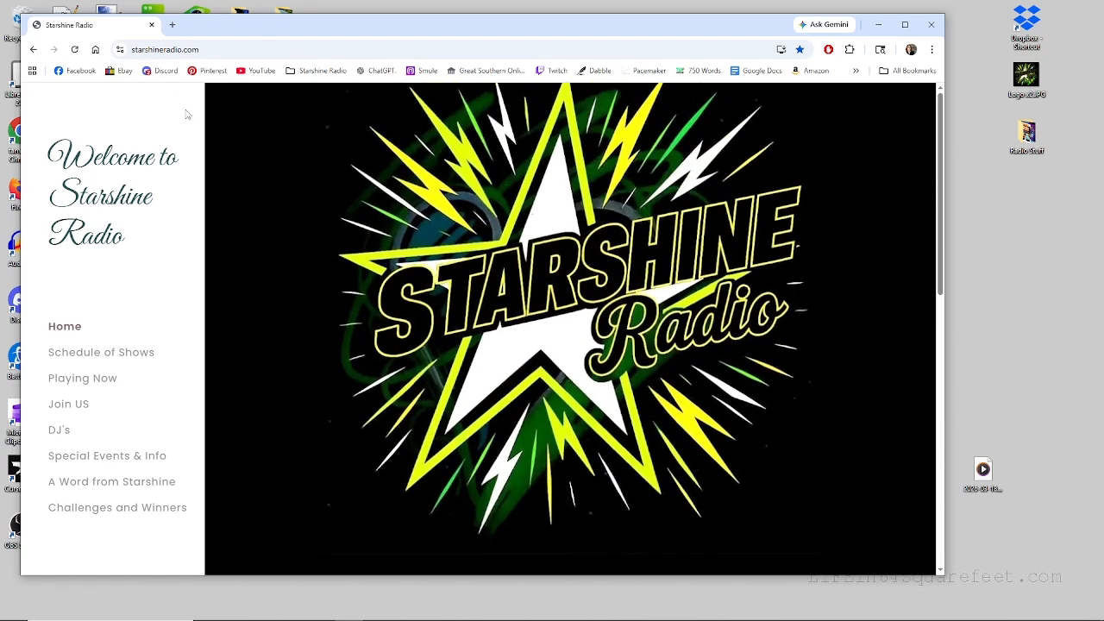
{"action": "scroll", "coordinate": [489, 347], "scroll_direction": "down", "scroll_amount": 3}
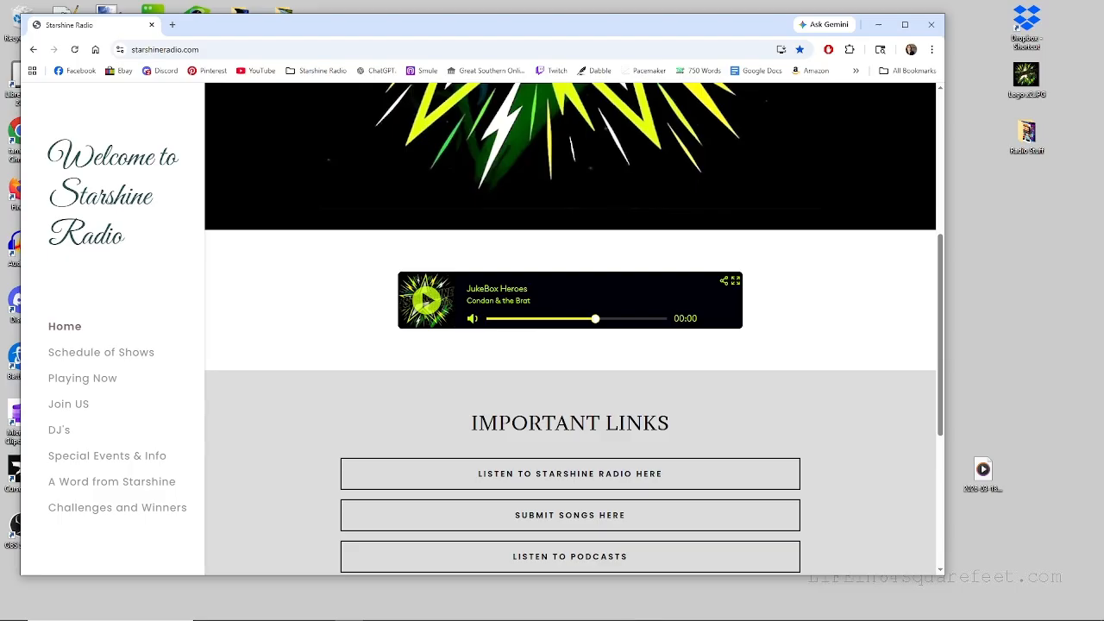
{"action": "mouse_move", "coordinate": [455, 617]}
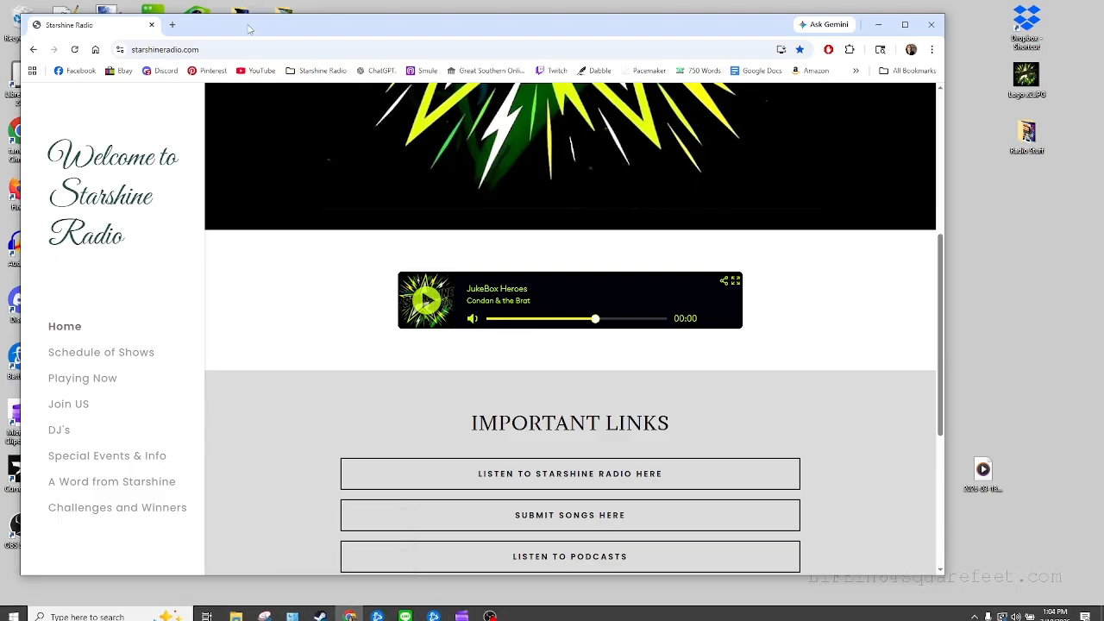
{"action": "left_click_drag", "start_coordinate": [246, 27], "coordinate": [295, 26]}
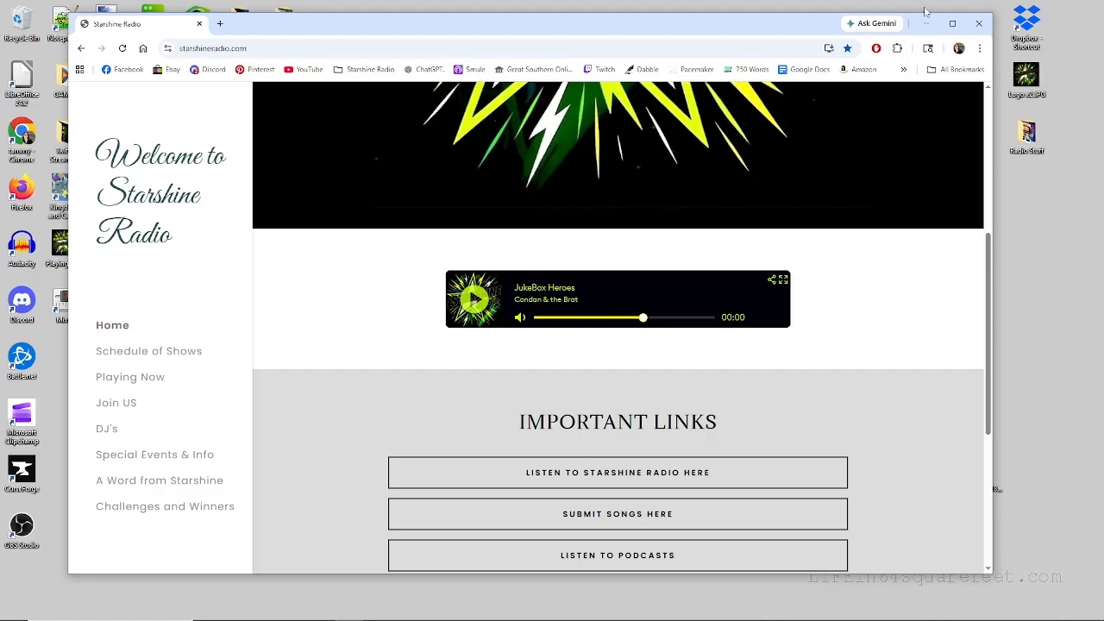
{"action": "left_click", "coordinate": [976, 24]}
Reposition the Mixxx window slightly and collapse the Playlists branch in the library tree.
{"action": "mouse_move", "coordinate": [512, 23]}
{"action": "left_mouse_down"}
{"action": "mouse_move", "coordinate": [485, 25]}
{"action": "mouse_move", "coordinate": [504, 28]}
{"action": "left_mouse_up"}
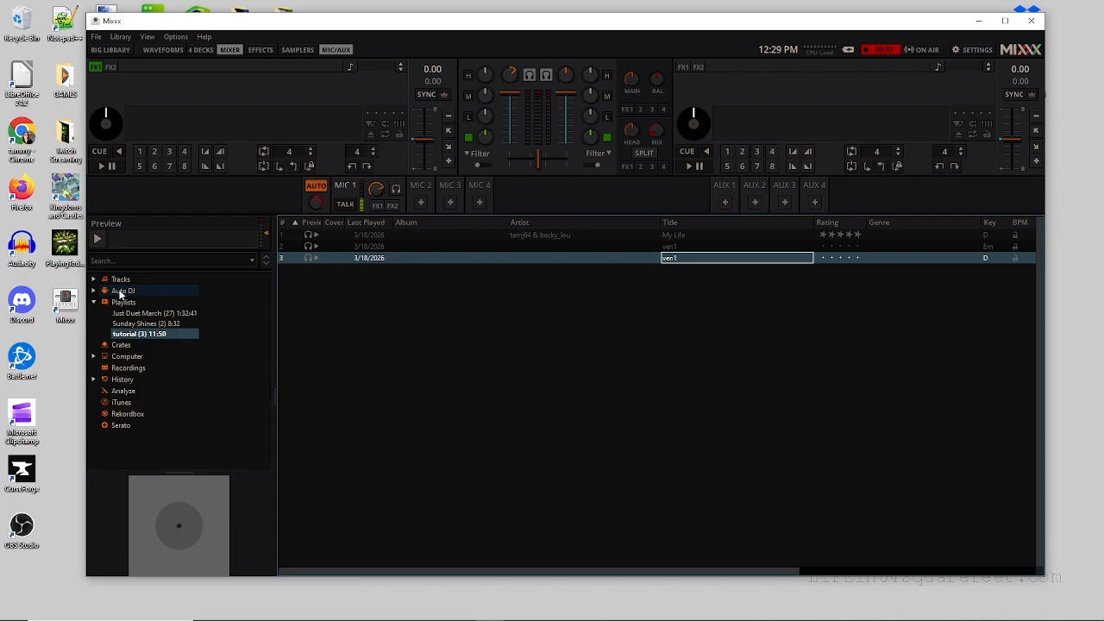
{"action": "left_click", "coordinate": [94, 302]}
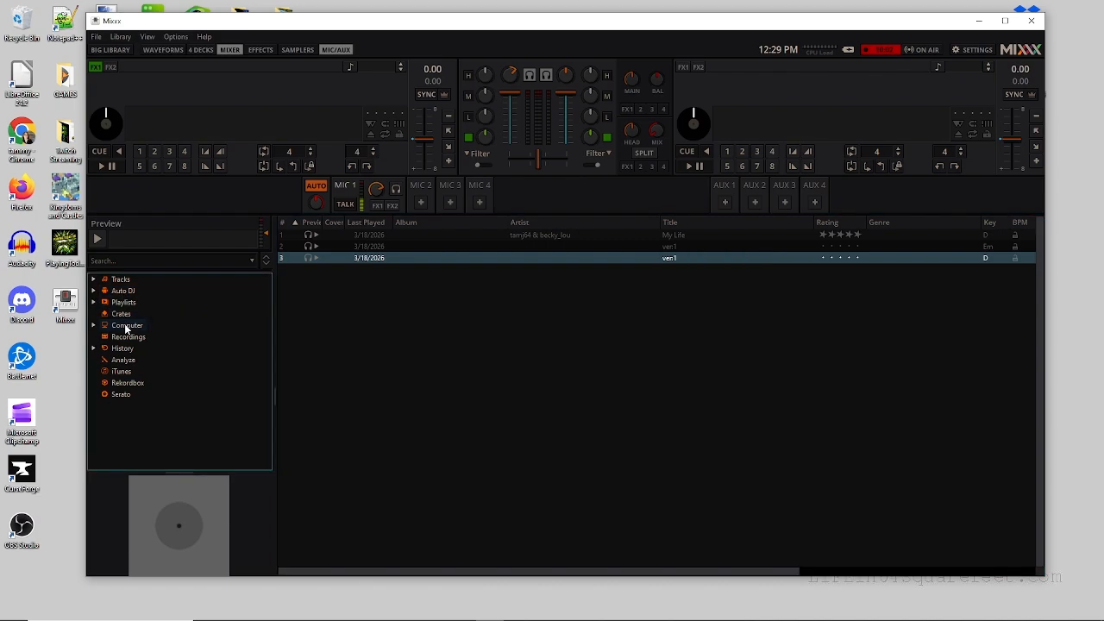
Look over the Computer, Recordings, and Playlists library sections, ending on the tutorial playlist's track list.
{"action": "left_click", "coordinate": [126, 326]}
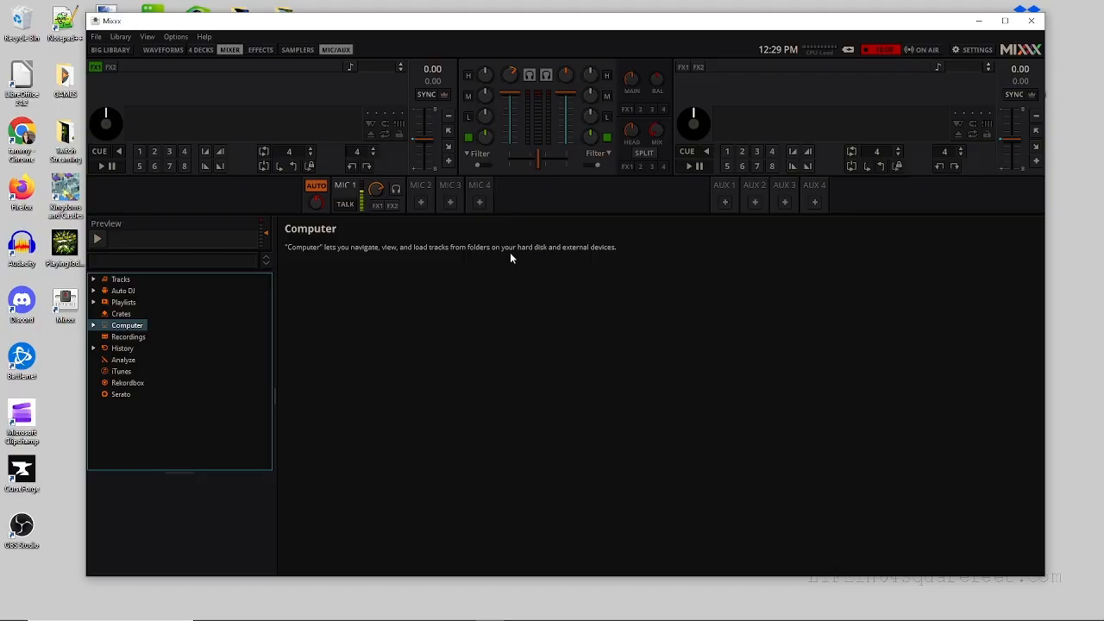
{"action": "left_click", "coordinate": [127, 337]}
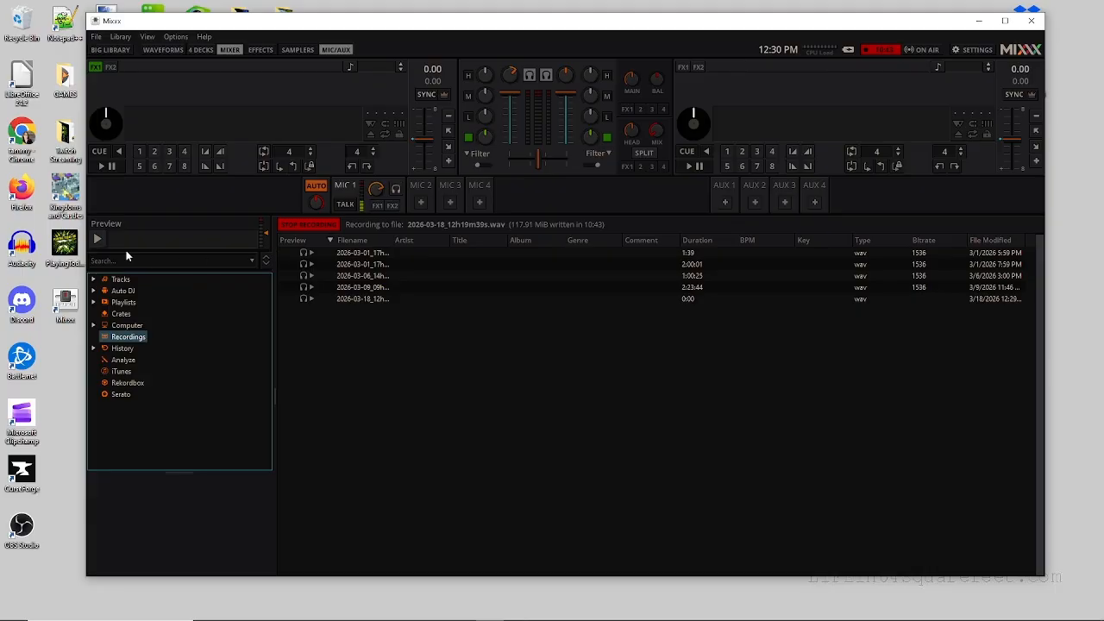
{"action": "left_click", "coordinate": [121, 303]}
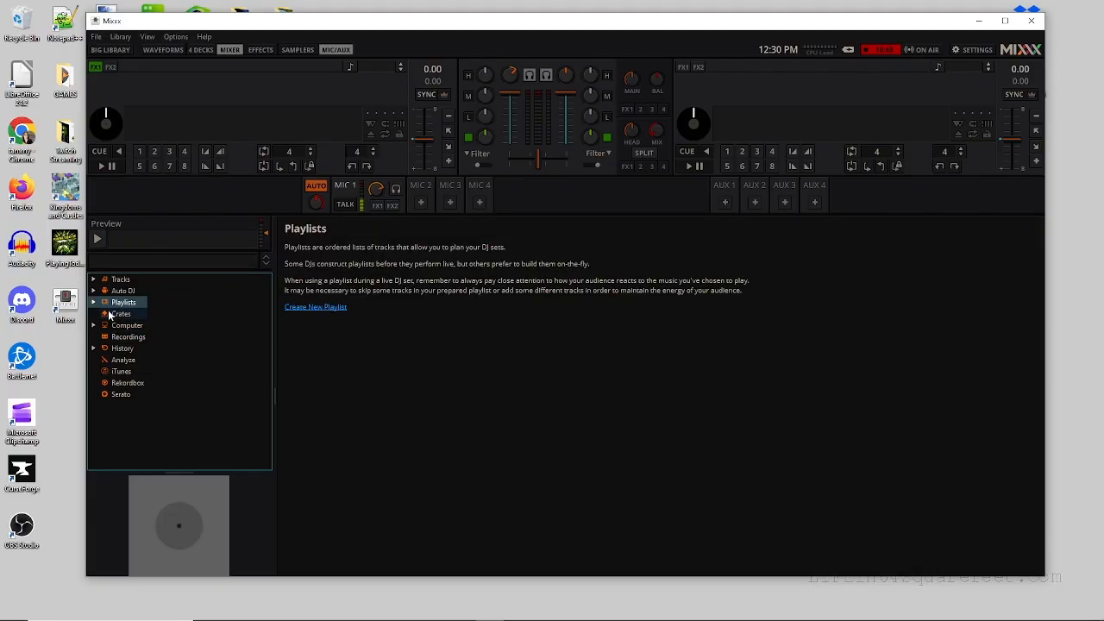
{"action": "left_click", "coordinate": [93, 302]}
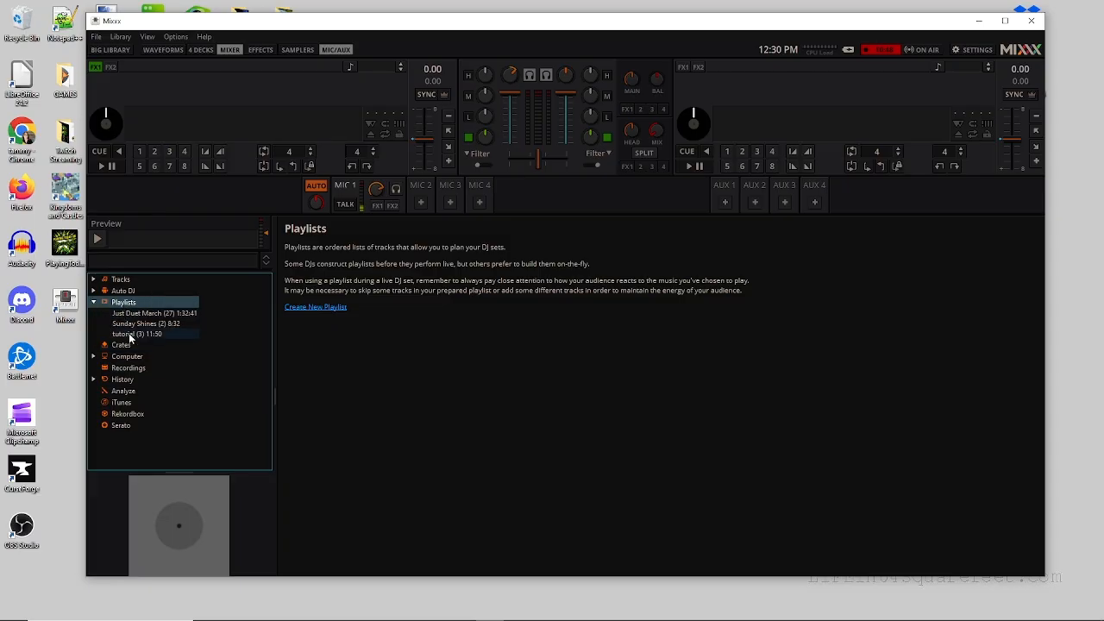
{"action": "left_click", "coordinate": [129, 334]}
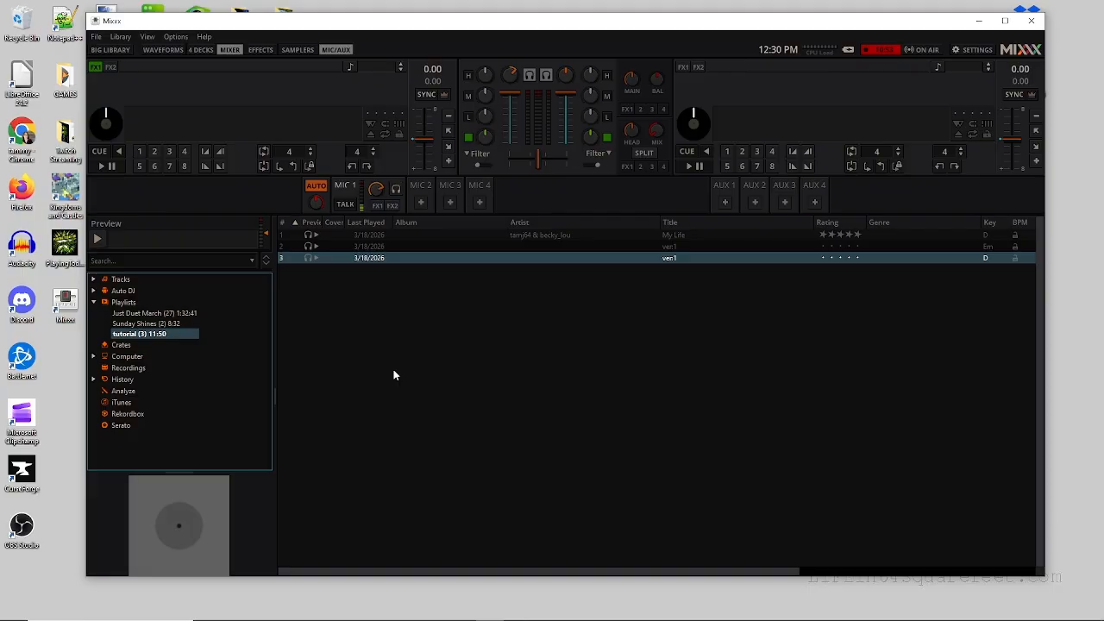
Review the Sound Hardware preferences for microphone input and headphone output, and accept them as they are.
{"action": "left_click", "coordinate": [173, 37]}
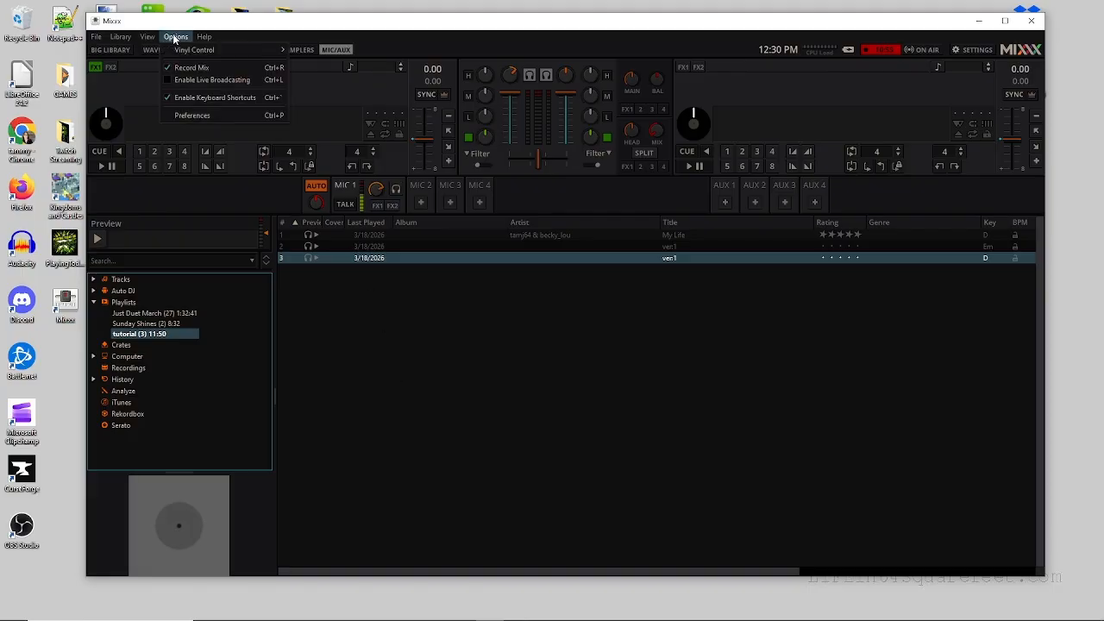
{"action": "left_click", "coordinate": [178, 113]}
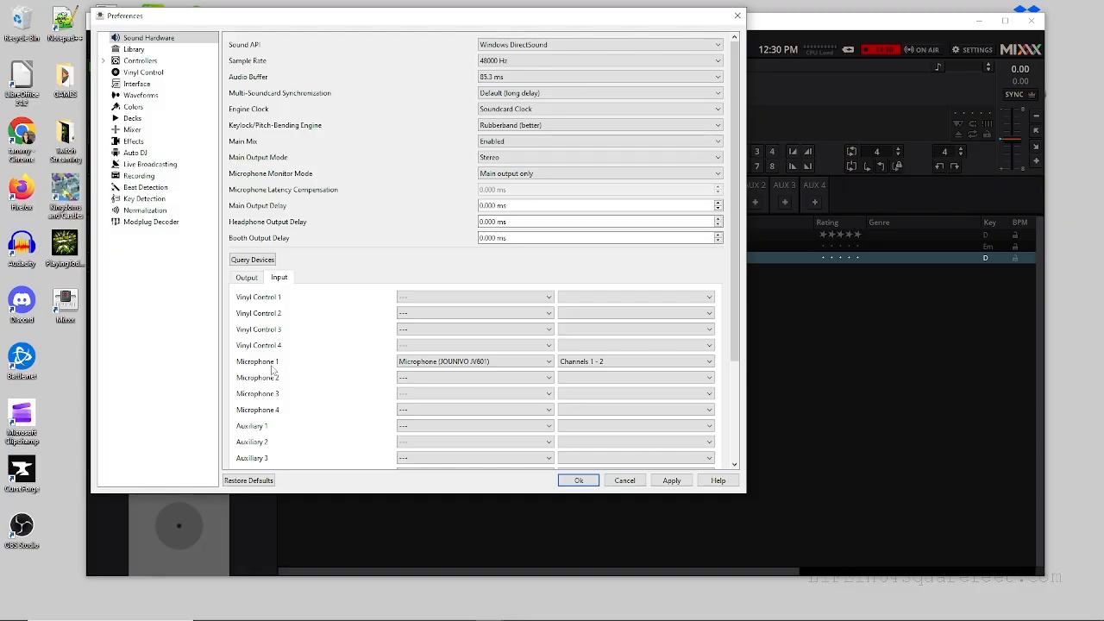
{"action": "left_click", "coordinate": [247, 277]}
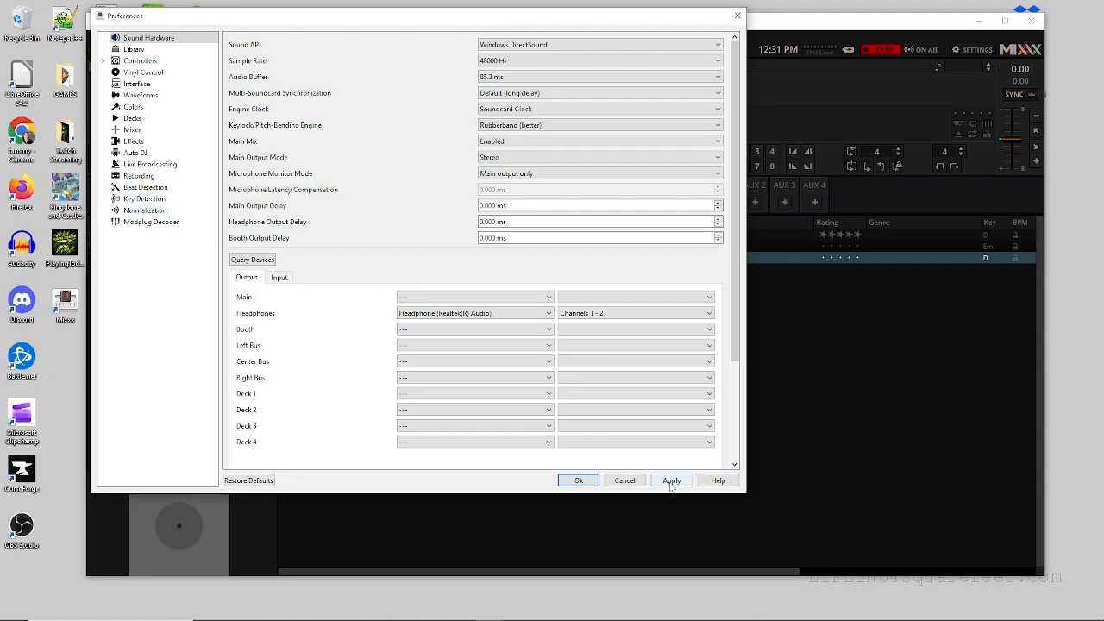
{"action": "left_click", "coordinate": [580, 481]}
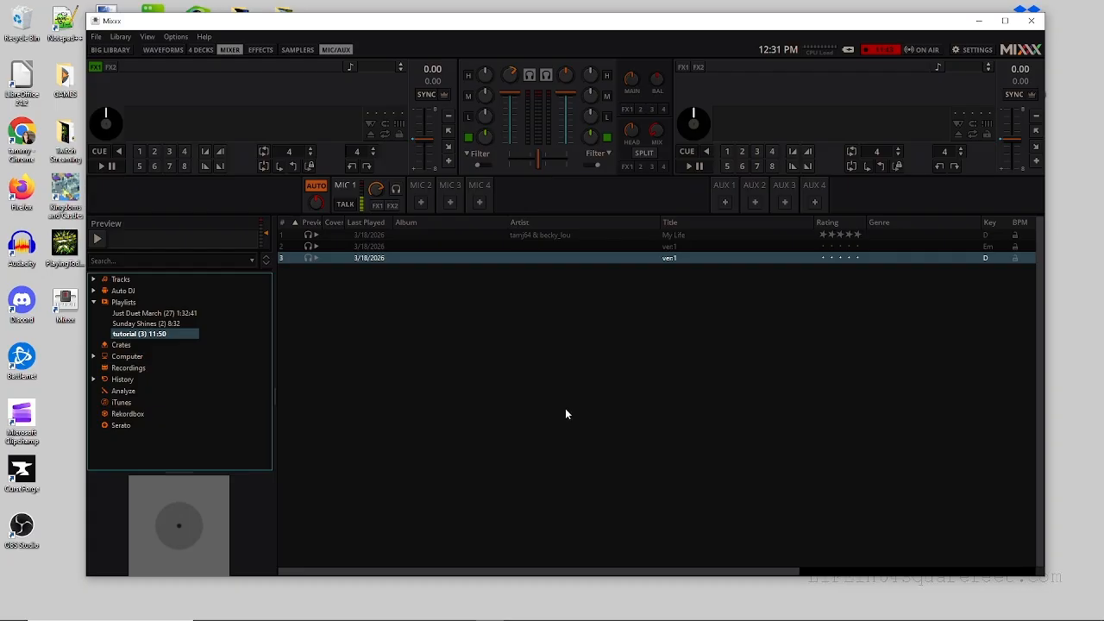
Load My Life from the tutorial playlist onto deck 1, play it briefly, stop it, and eject it.
{"action": "left_click", "coordinate": [345, 204]}
{"action": "left_click", "coordinate": [396, 188]}
{"action": "left_click", "coordinate": [368, 235]}
{"action": "left_click_drag", "start_coordinate": [367, 235], "coordinate": [221, 122]}
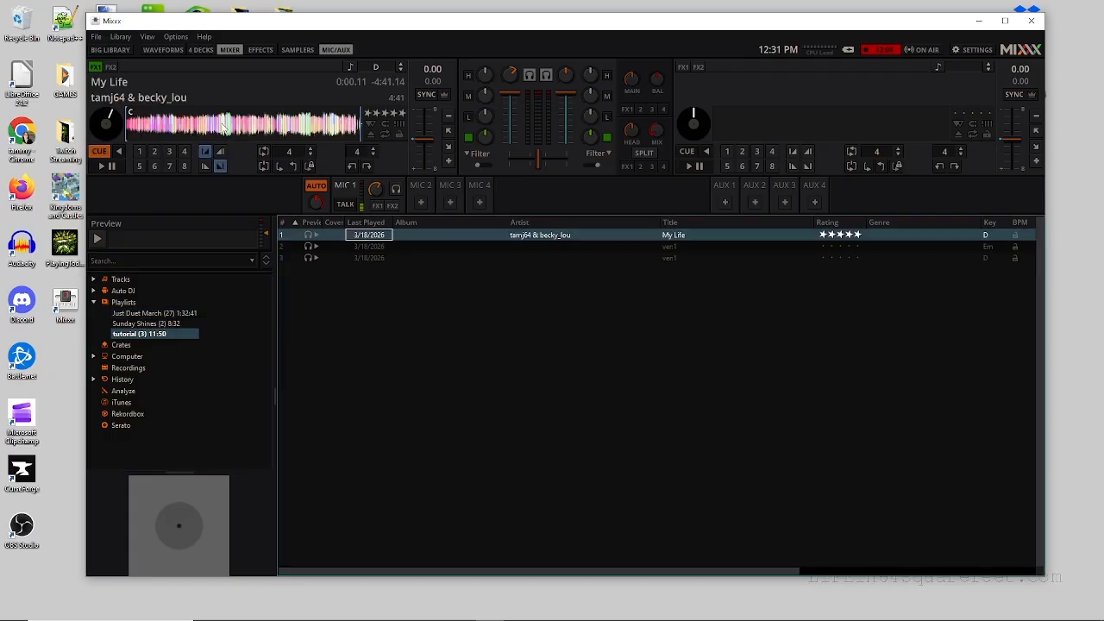
{"action": "left_click", "coordinate": [103, 166]}
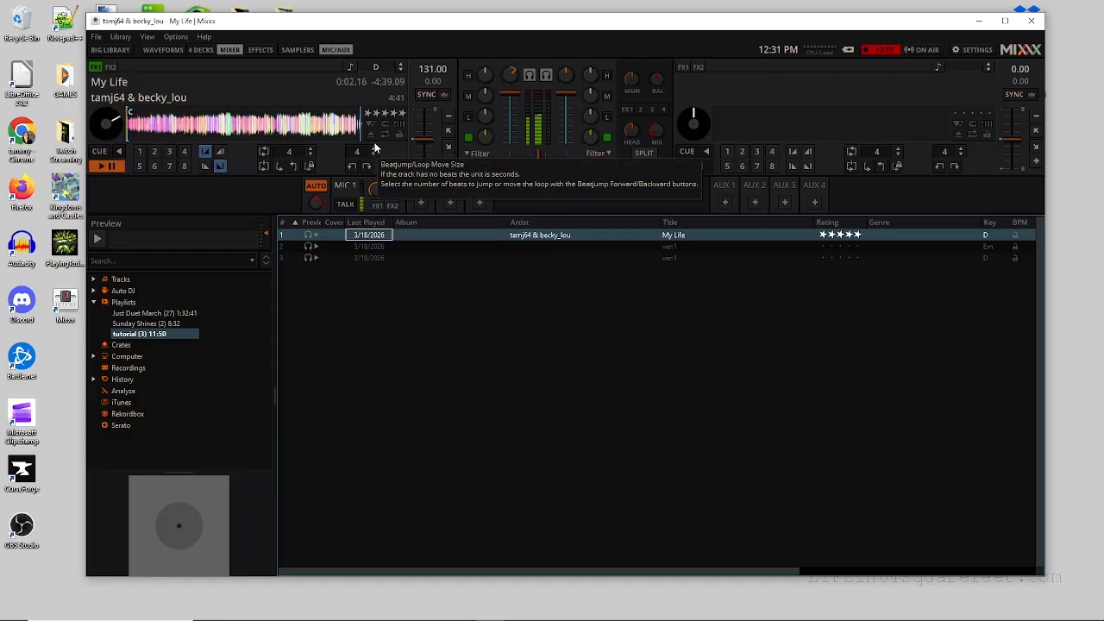
{"action": "left_click", "coordinate": [103, 166]}
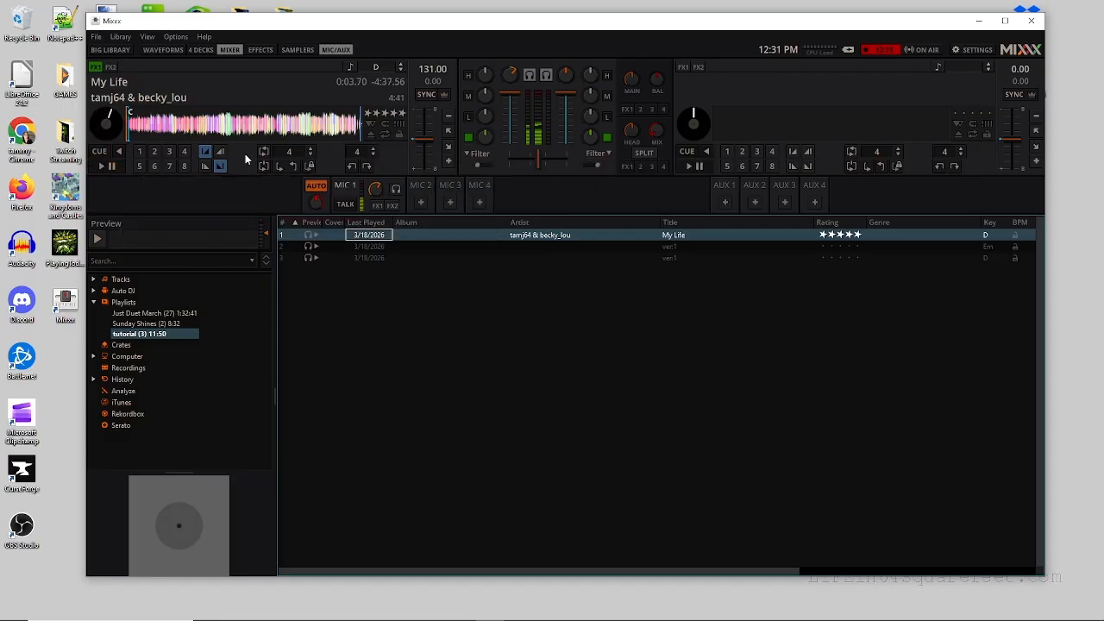
{"action": "left_click", "coordinate": [371, 133]}
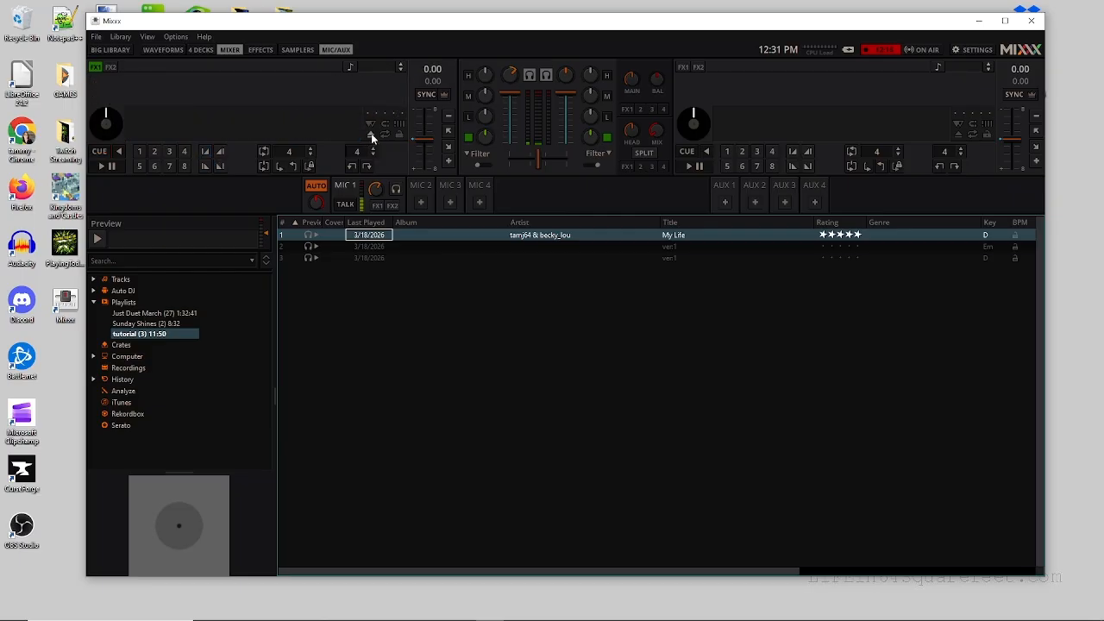
Load the two ver:1 tracks onto decks 2 and 1, play each one briefly, and eject both.
{"action": "double_click", "coordinate": [666, 248]}
{"action": "left_click_drag", "start_coordinate": [668, 248], "coordinate": [198, 114]}
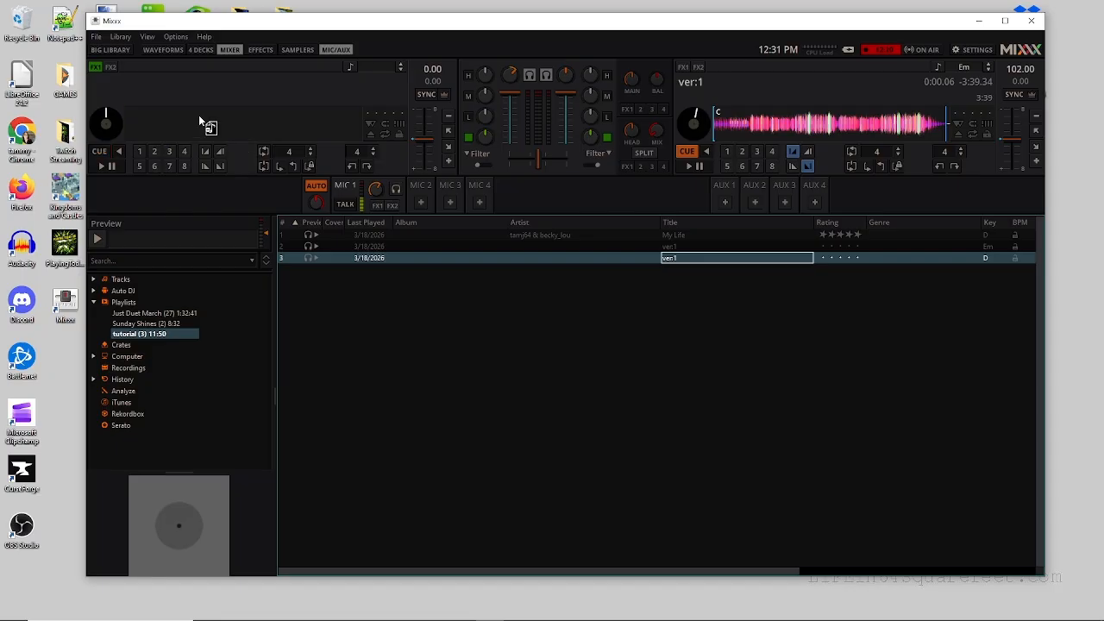
{"action": "left_click", "coordinate": [104, 166]}
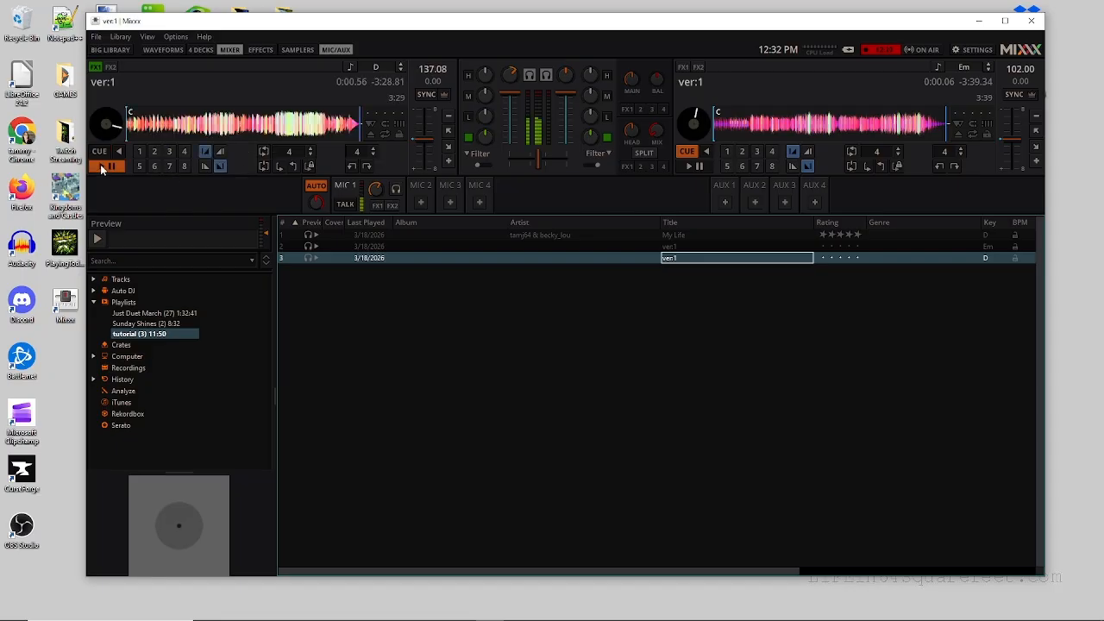
{"action": "left_click", "coordinate": [371, 135]}
{"action": "left_click", "coordinate": [695, 165]}
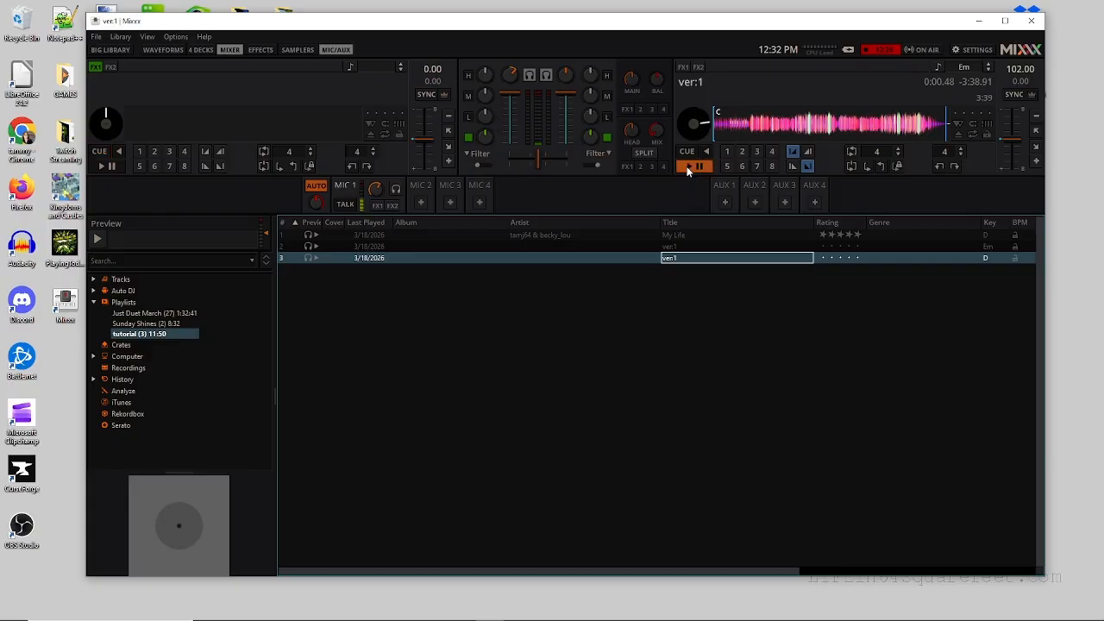
{"action": "left_click", "coordinate": [957, 127]}
Toggle talk for microphone 1 and stop the current recording from the library's Recordings view.
{"action": "left_click", "coordinate": [347, 205]}
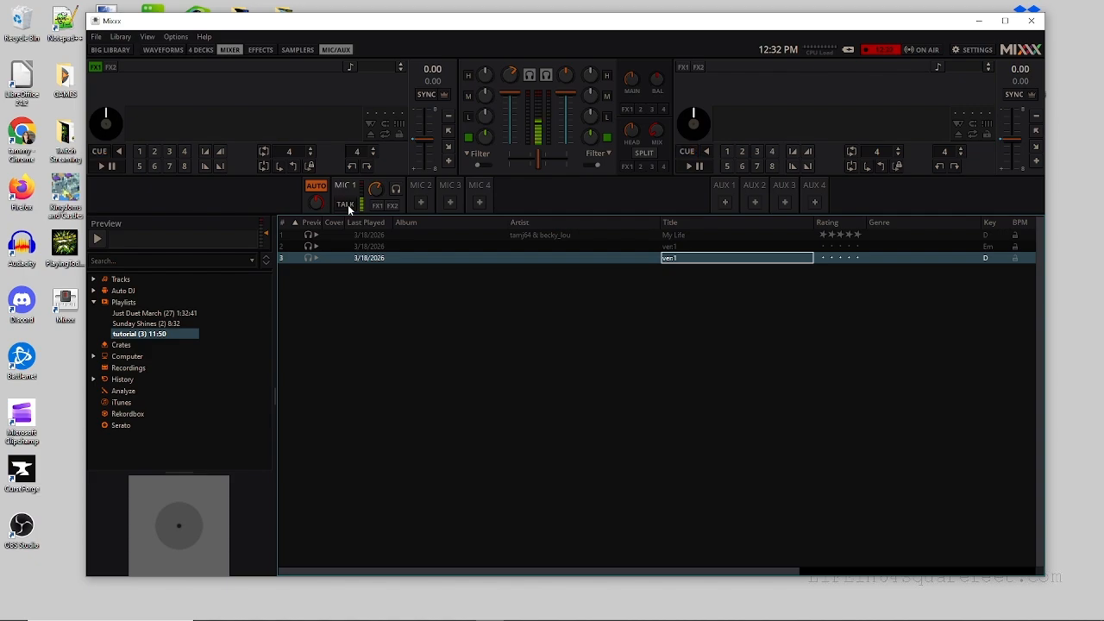
{"action": "left_click", "coordinate": [347, 205]}
{"action": "left_click", "coordinate": [112, 369]}
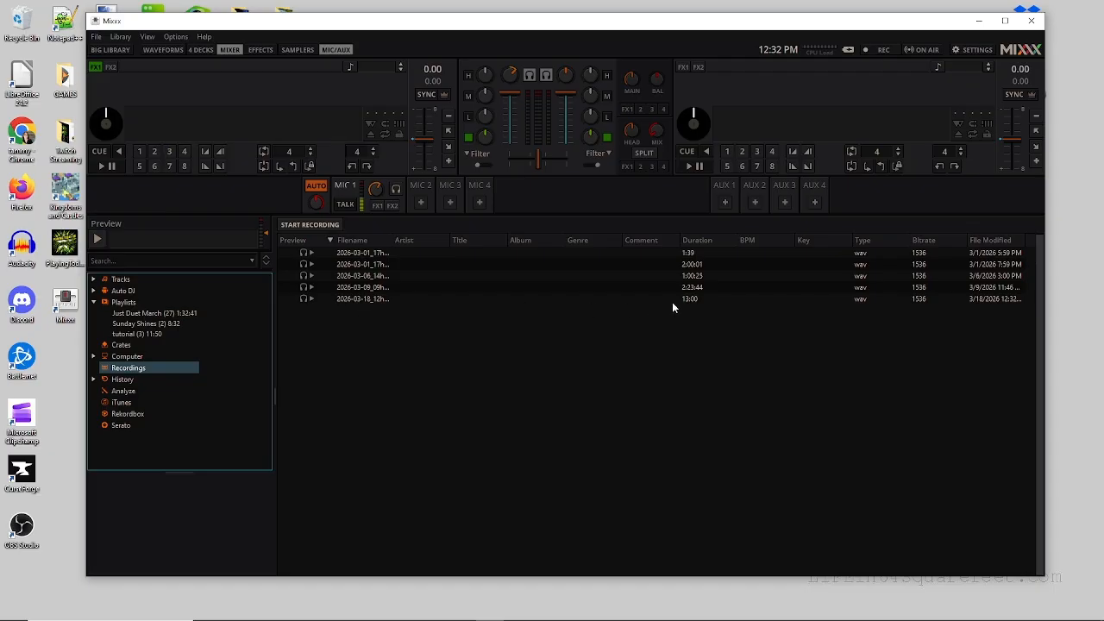
Copy the new 2026-03-18 recording from the recordings list to the desktop and close Mixxx.
{"action": "left_click", "coordinate": [697, 299]}
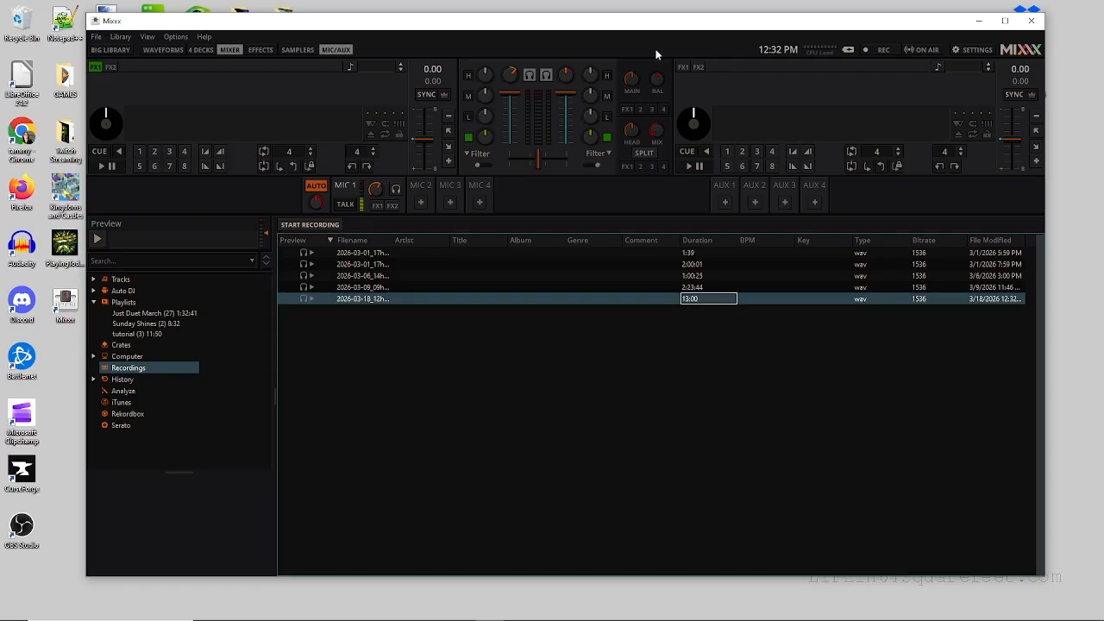
{"action": "left_click_drag", "start_coordinate": [653, 29], "coordinate": [503, 28]}
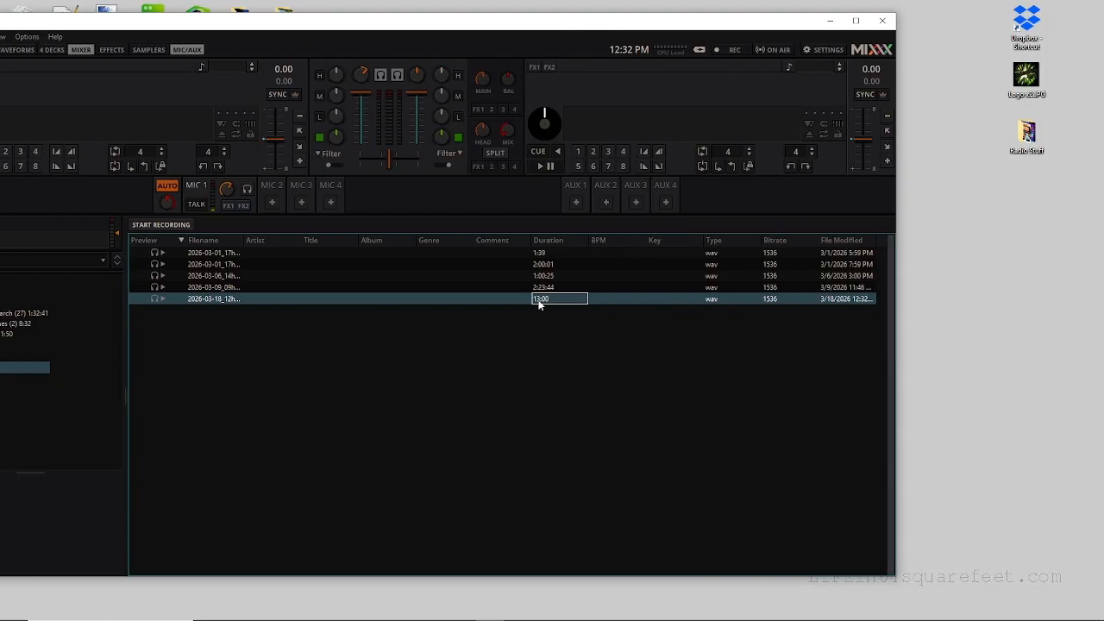
{"action": "left_click_drag", "start_coordinate": [538, 300], "coordinate": [983, 459]}
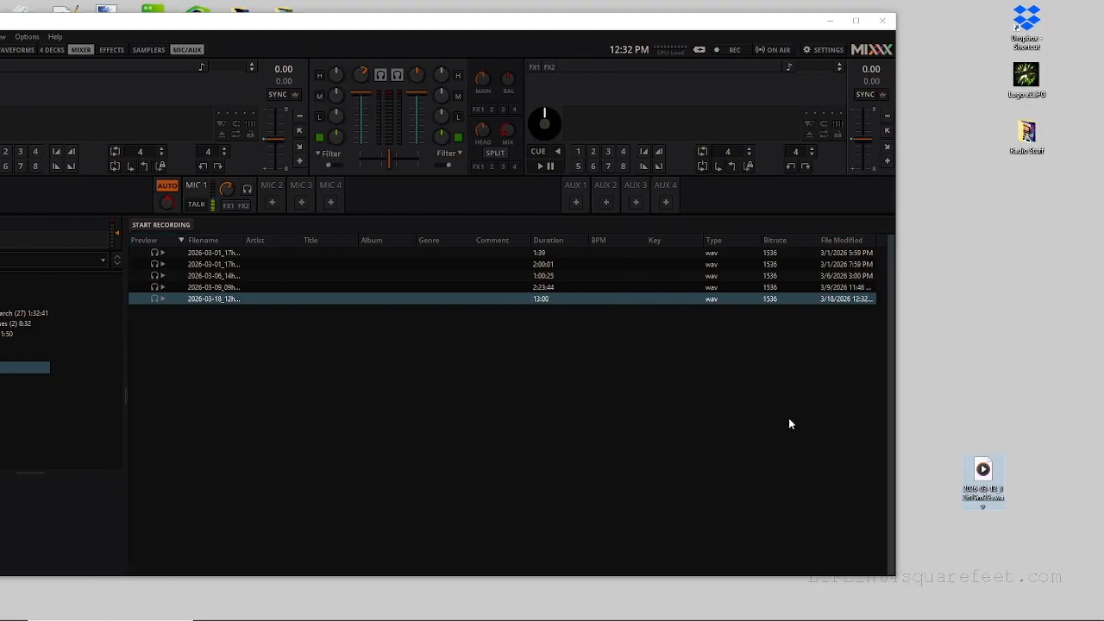
{"action": "left_click_drag", "start_coordinate": [539, 28], "coordinate": [694, 31]}
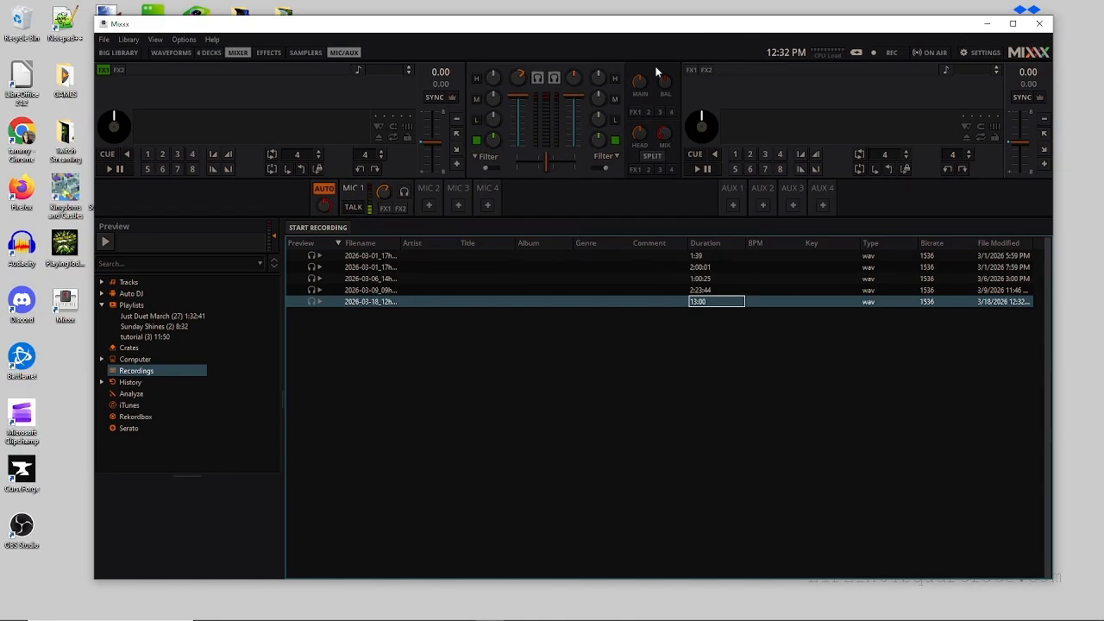
{"action": "left_click", "coordinate": [1037, 26]}
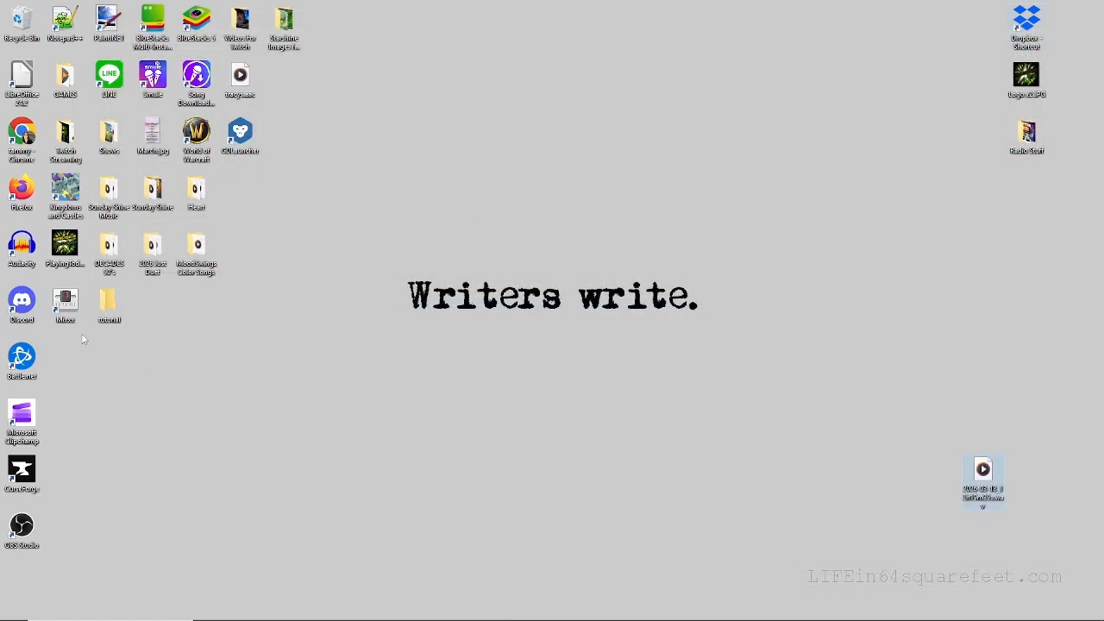
Launch Audacity and import the 2026-03-18 recording from the desktop as a track.
{"action": "left_click", "coordinate": [21, 248]}
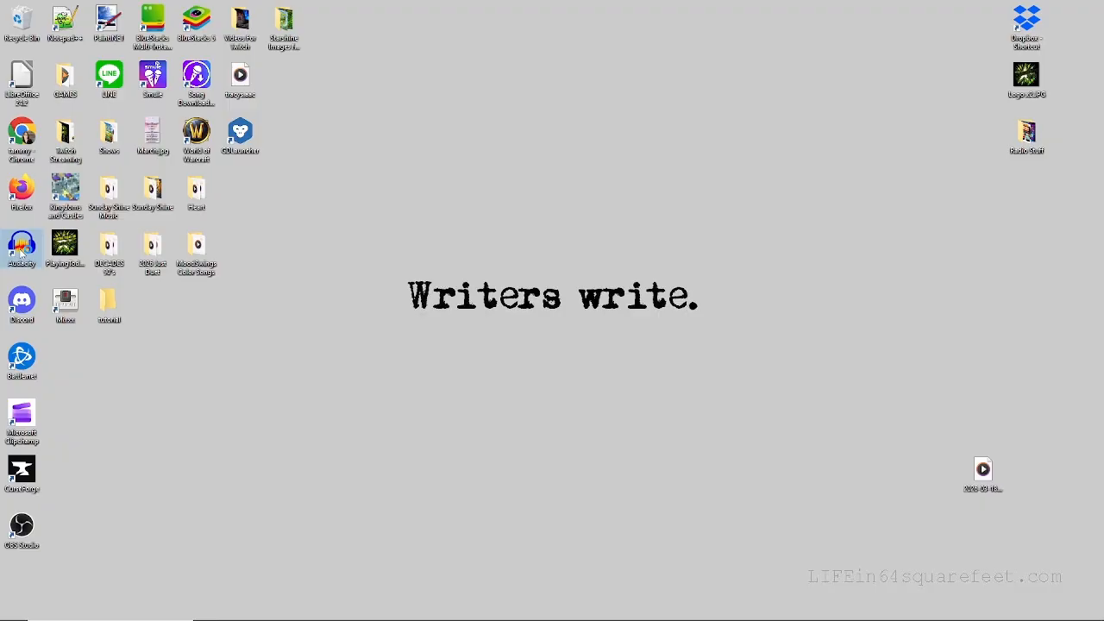
{"action": "double_click", "coordinate": [21, 250]}
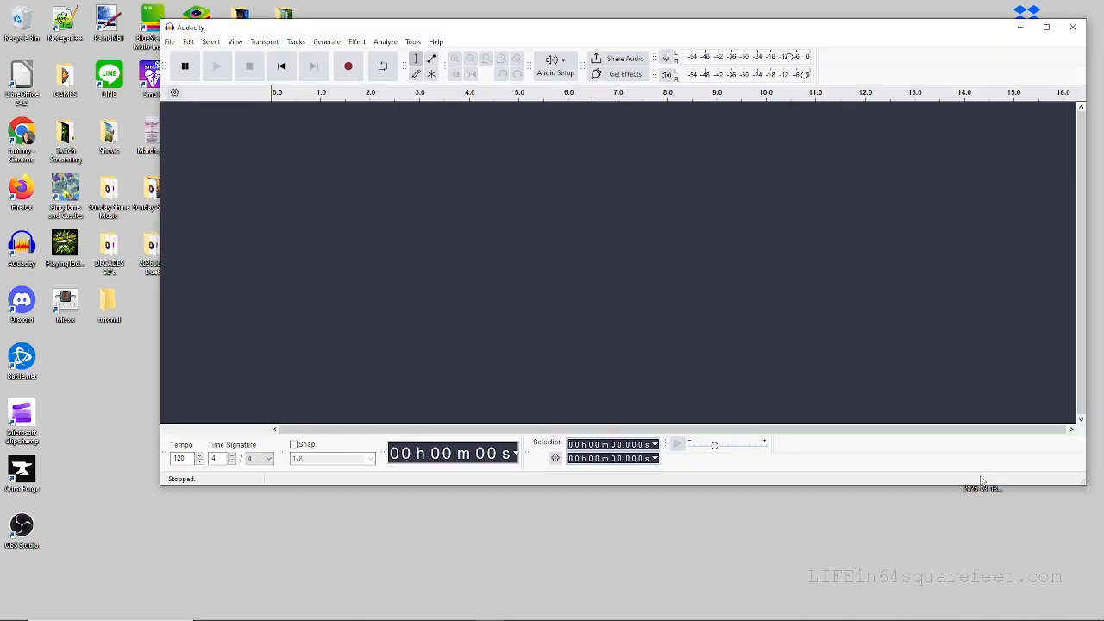
{"action": "left_click_drag", "start_coordinate": [941, 31], "coordinate": [808, 33]}
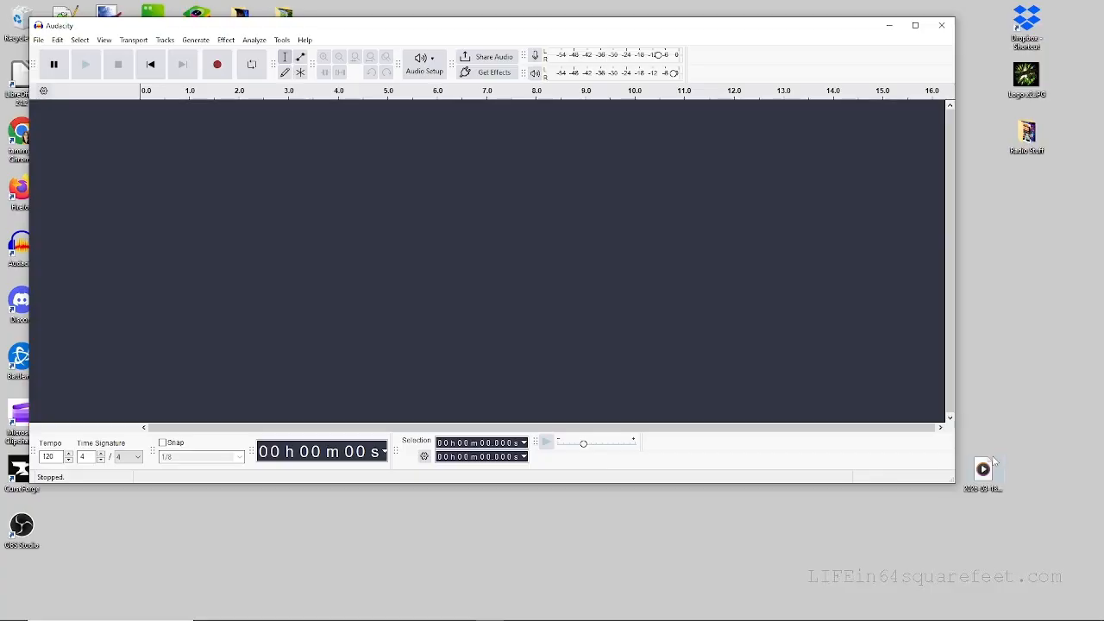
{"action": "left_click_drag", "start_coordinate": [993, 463], "coordinate": [556, 219]}
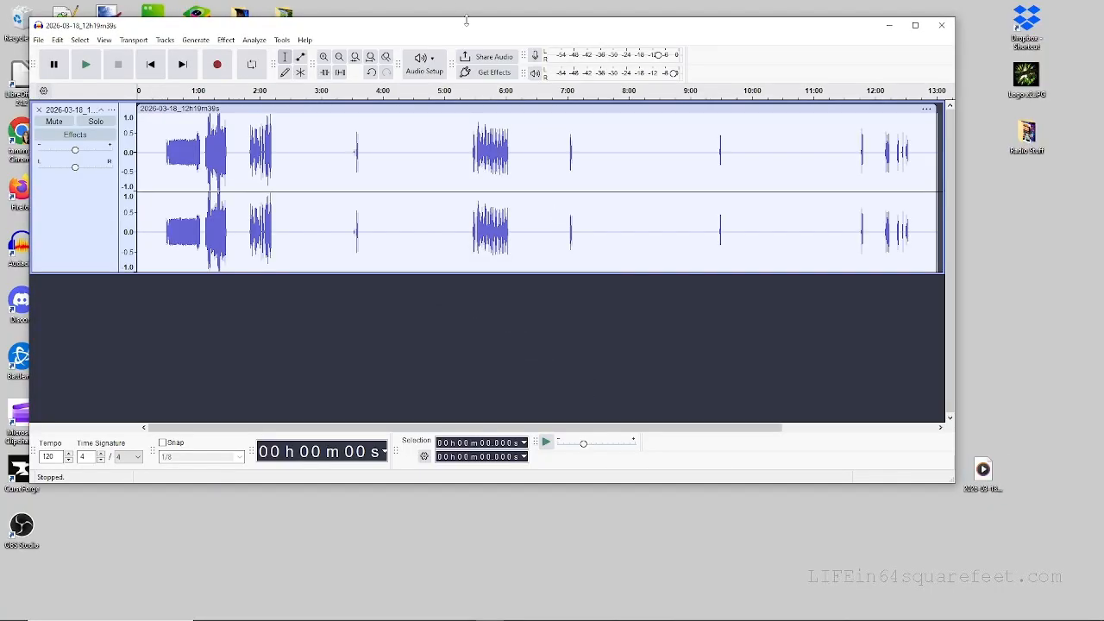
{"action": "left_click_drag", "start_coordinate": [465, 19], "coordinate": [586, 15]}
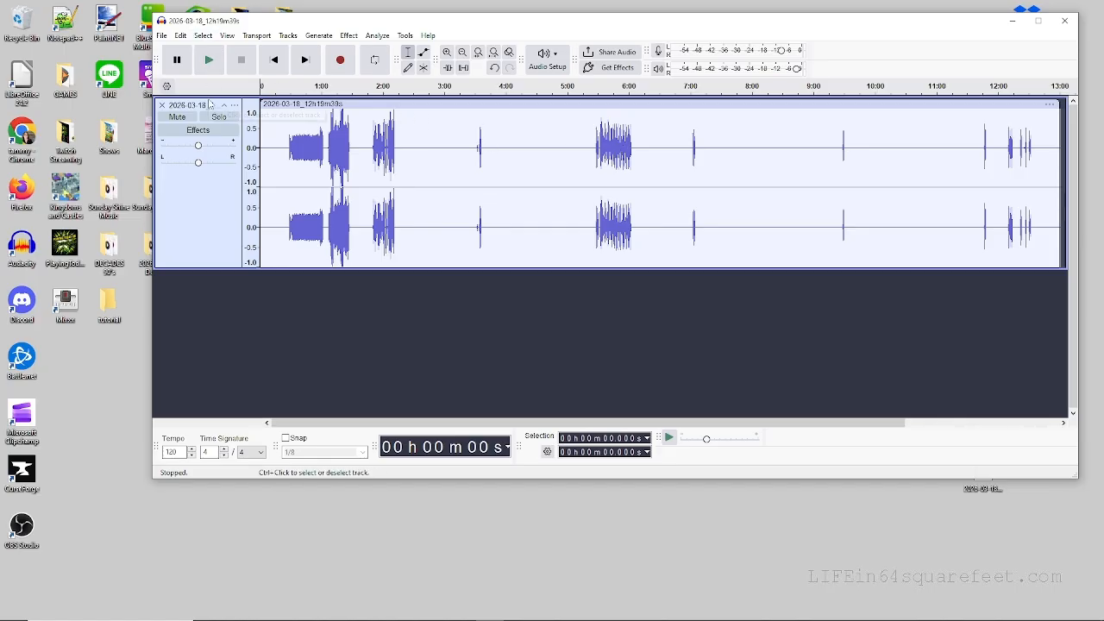
Examine the Export Audio settings for saving the recording as an MP3, and cancel without exporting.
{"action": "left_click", "coordinate": [162, 35]}
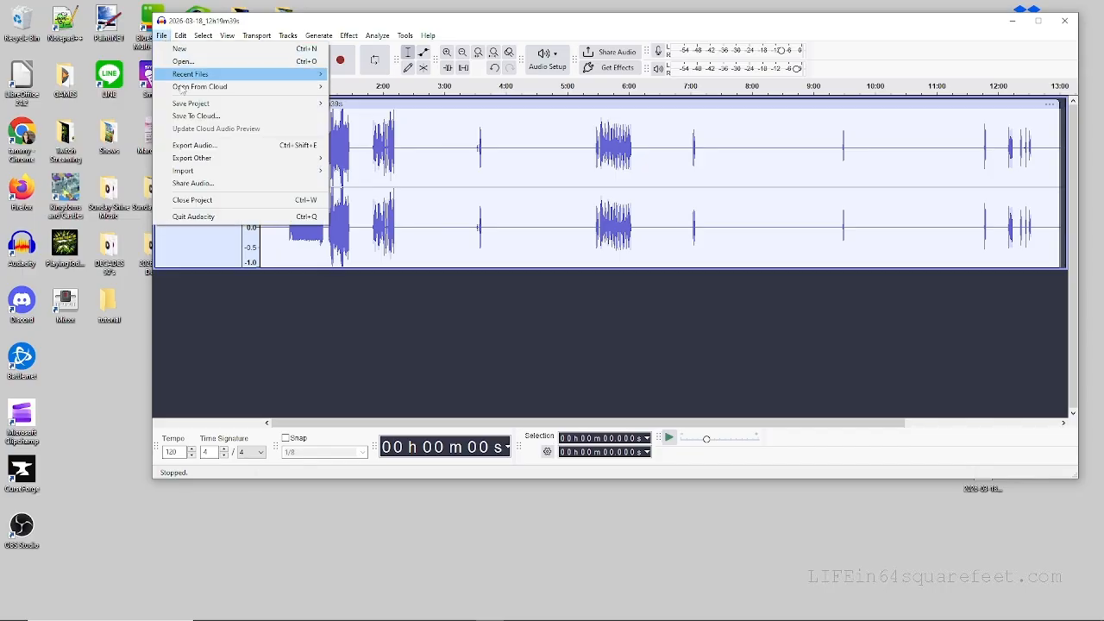
{"action": "left_click", "coordinate": [188, 145]}
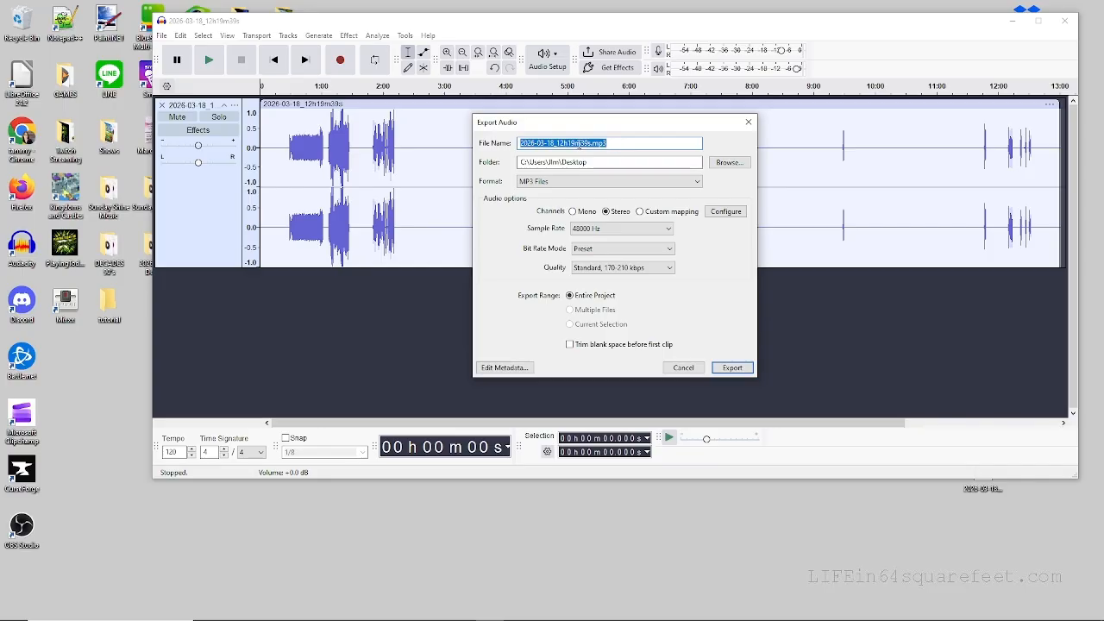
{"action": "left_click", "coordinate": [683, 368]}
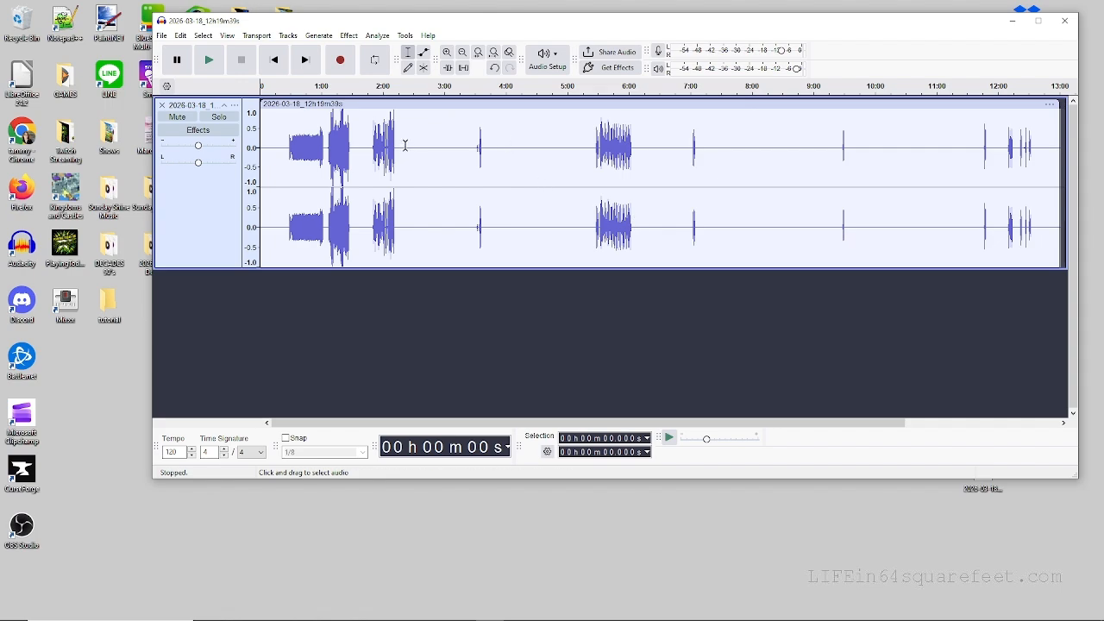
Delete four long stretches from the recording's track, including 2:20 to 3:24 and 5:02 to 6:49.
{"action": "left_click_drag", "start_coordinate": [404, 143], "coordinate": [468, 140]}
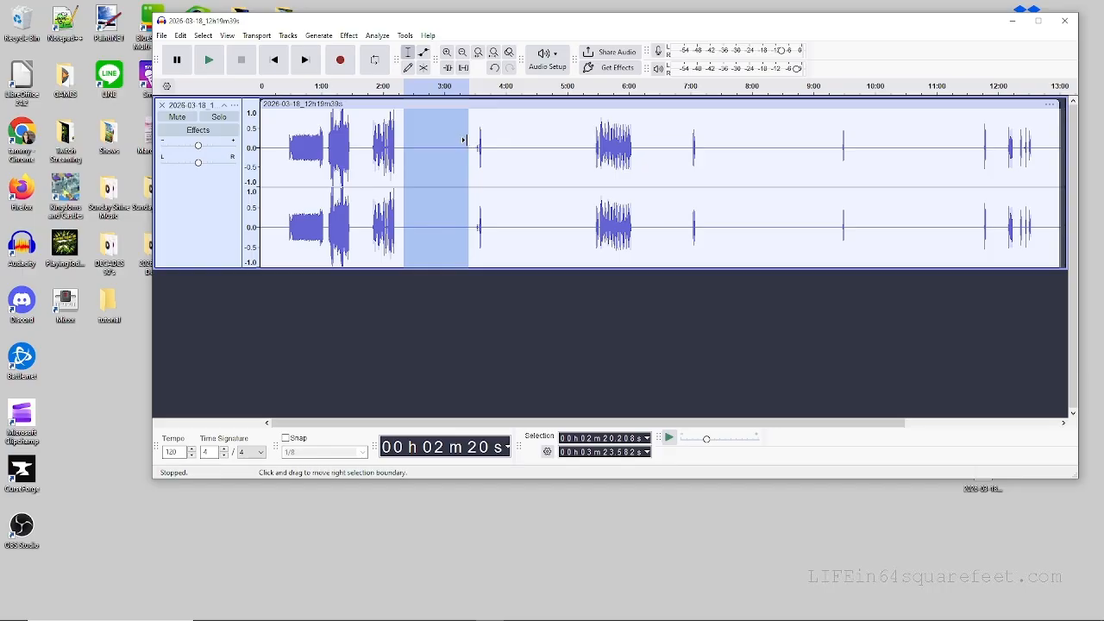
{"action": "key", "text": "Delete"}
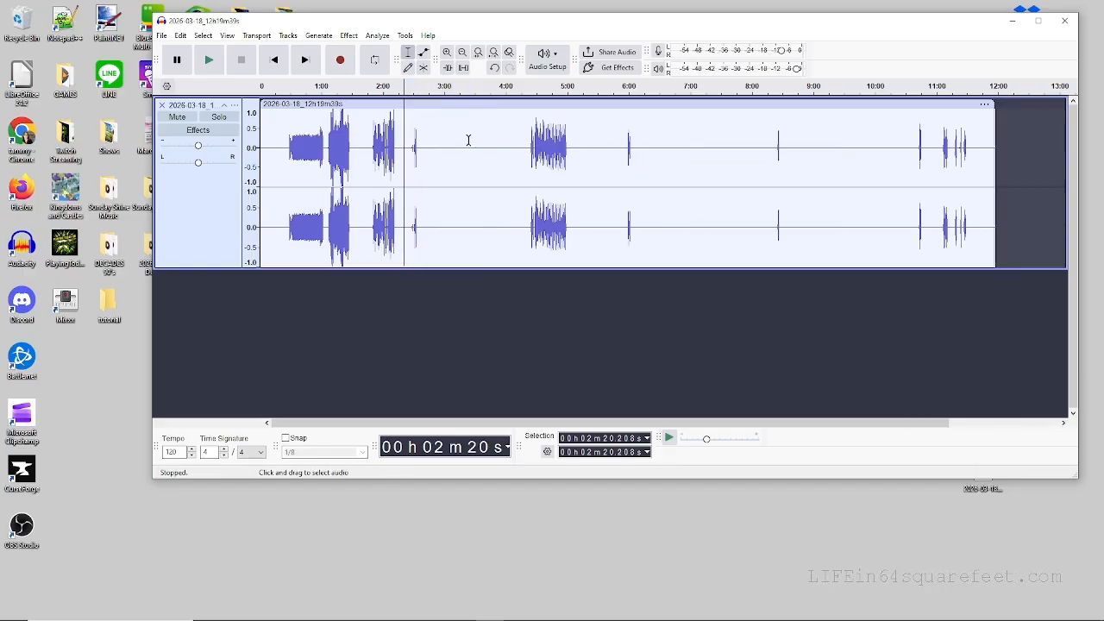
{"action": "left_click_drag", "start_coordinate": [436, 140], "coordinate": [682, 142]}
{"action": "key", "text": "Delete"}
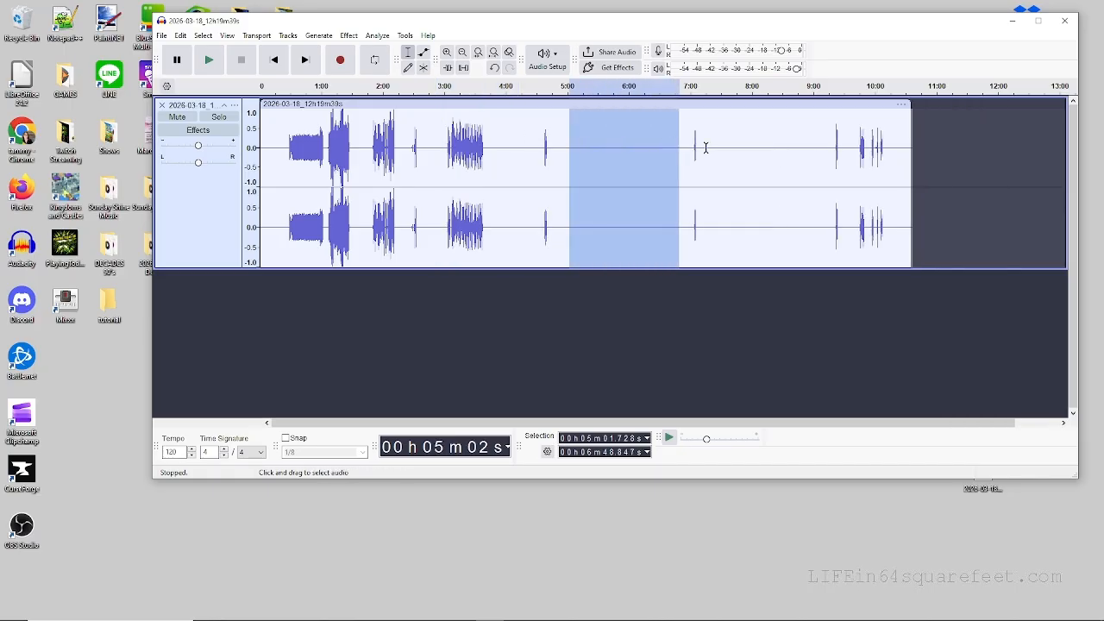
{"action": "key", "text": "Delete"}
{"action": "left_click_drag", "start_coordinate": [603, 142], "coordinate": [700, 146]}
{"action": "key", "text": "Delete"}
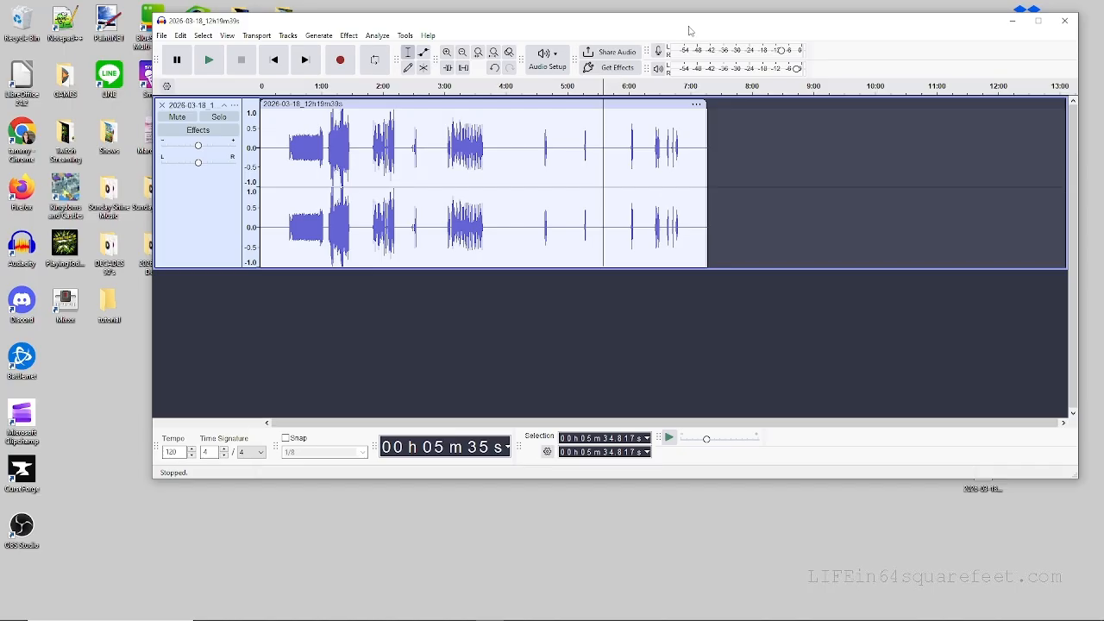
Close Audacity and discard the project changes without saving.
{"action": "left_click_drag", "start_coordinate": [693, 30], "coordinate": [662, 44]}
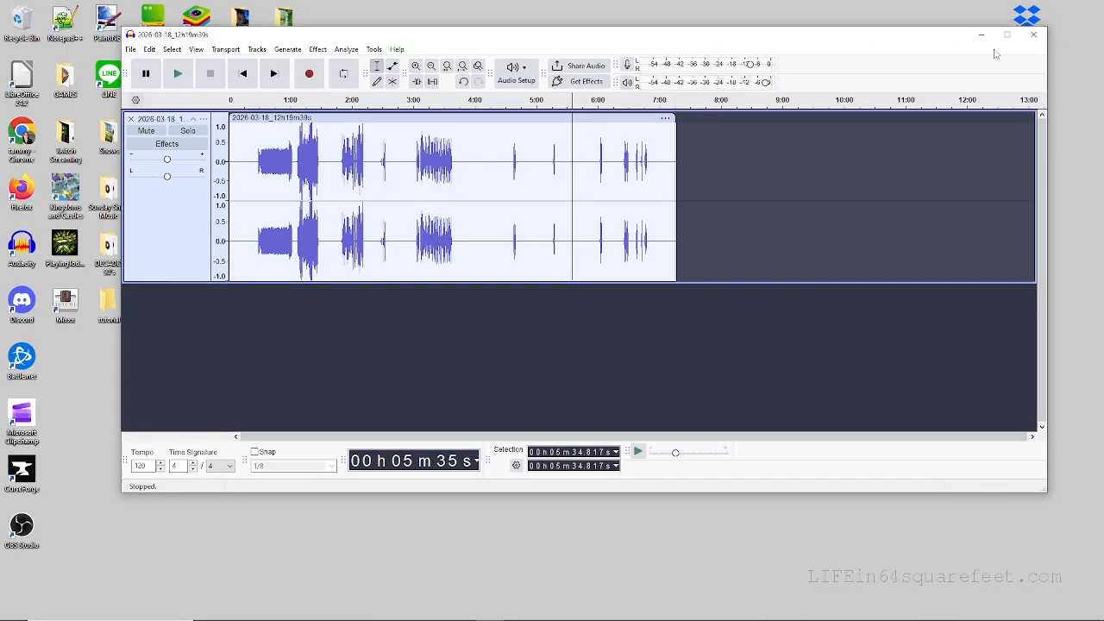
{"action": "left_click", "coordinate": [1034, 35]}
{"action": "left_click", "coordinate": [614, 266]}
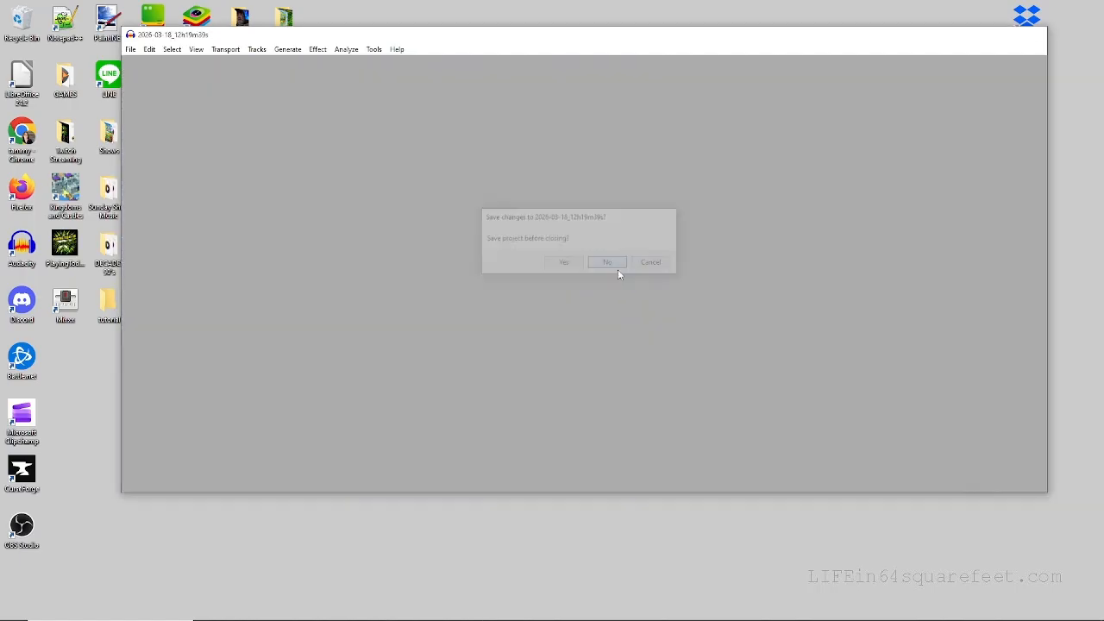
{"action": "mouse_move", "coordinate": [298, 617]}
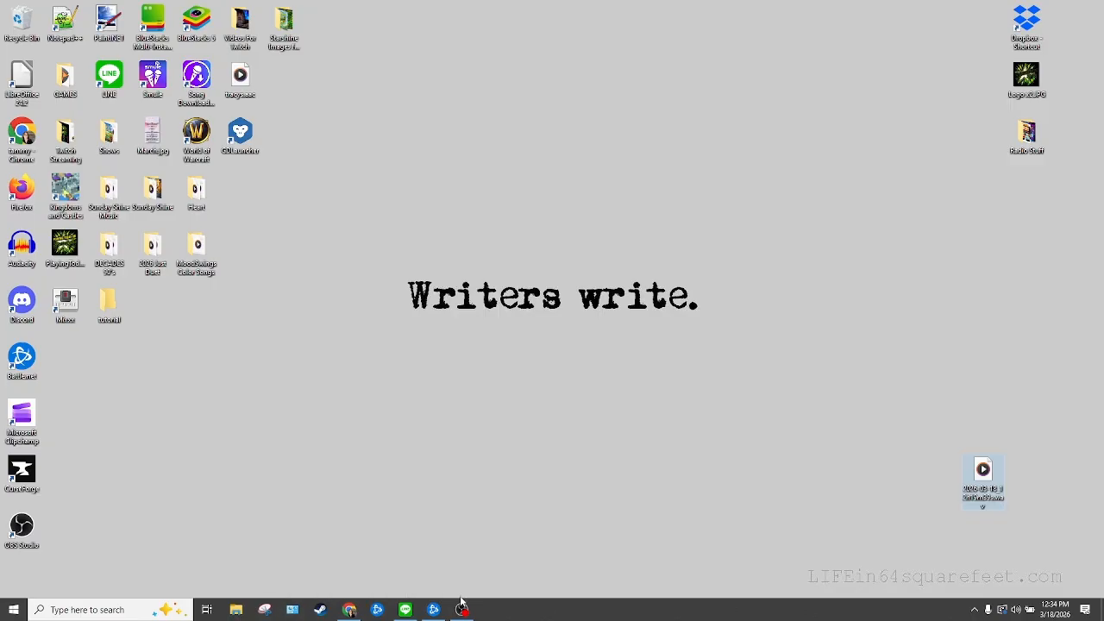
{"action": "mouse_move", "coordinate": [462, 609]}
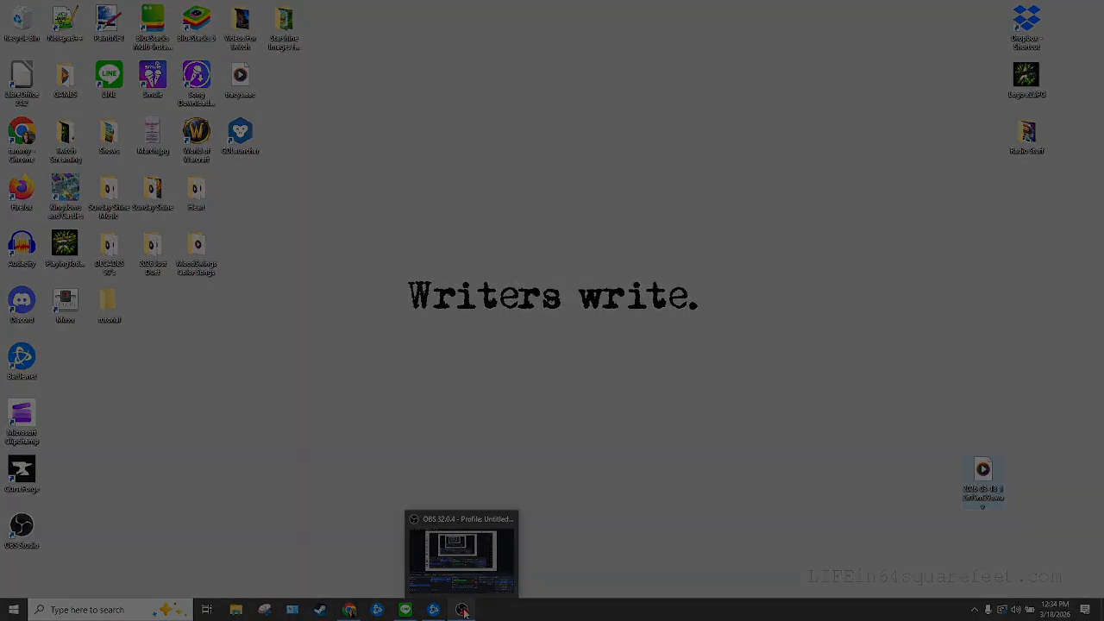